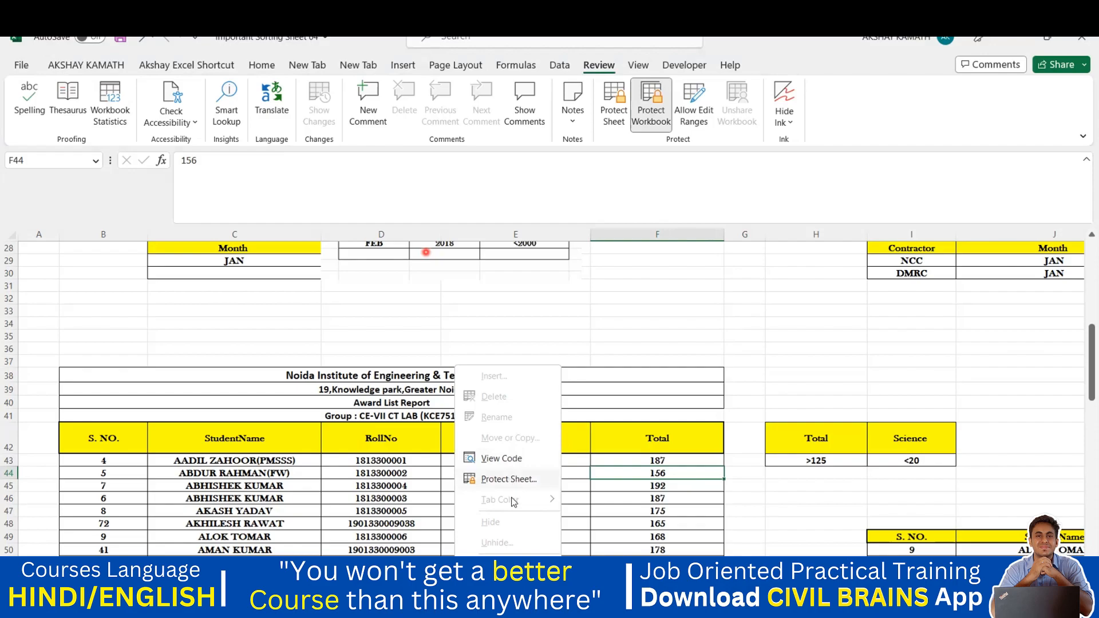
# Dismiss the Protect Sheet dialog without applying protection and select the merged title cell B38
pyautogui.click(509, 479)
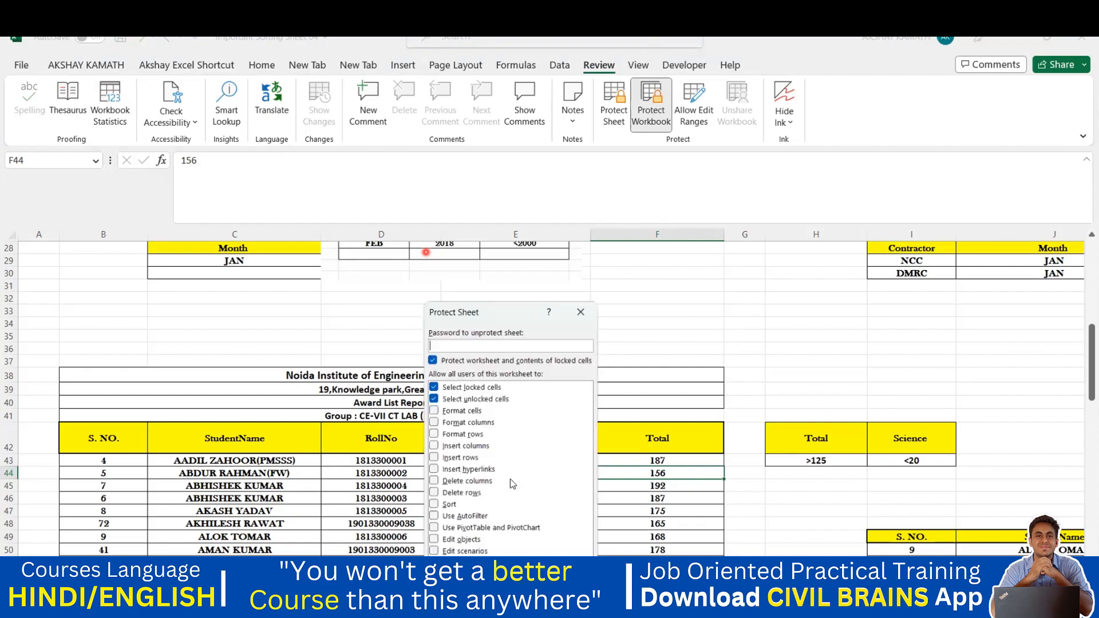
pyautogui.click(582, 310)
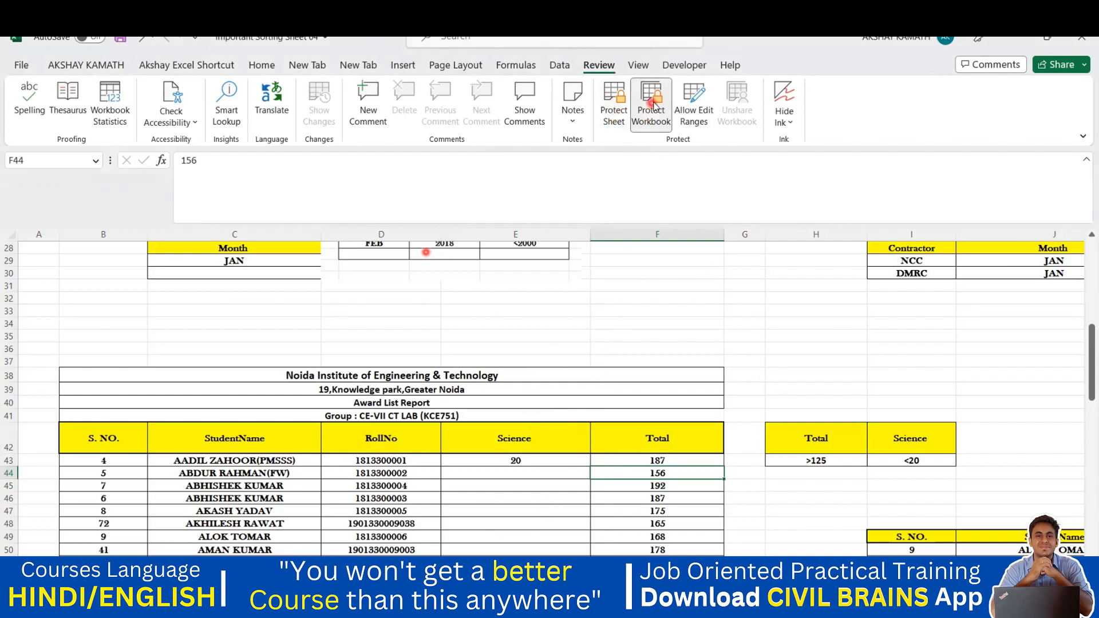
pyautogui.click(643, 374)
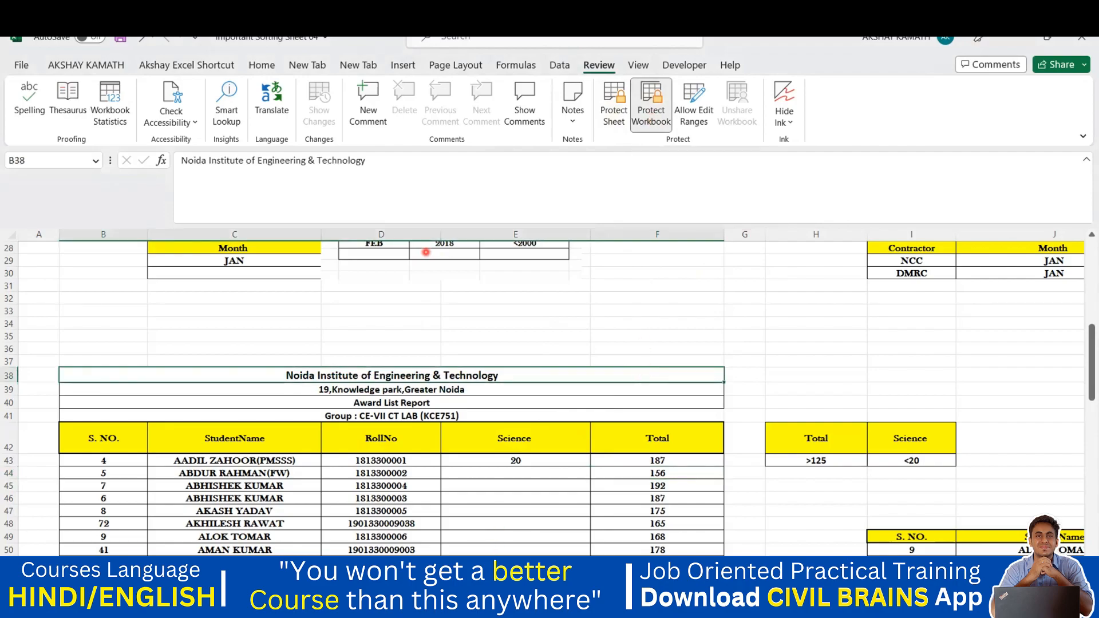
# Unprotect the workbook structure by entering the workbook password
pyautogui.rightClick(458, 578)
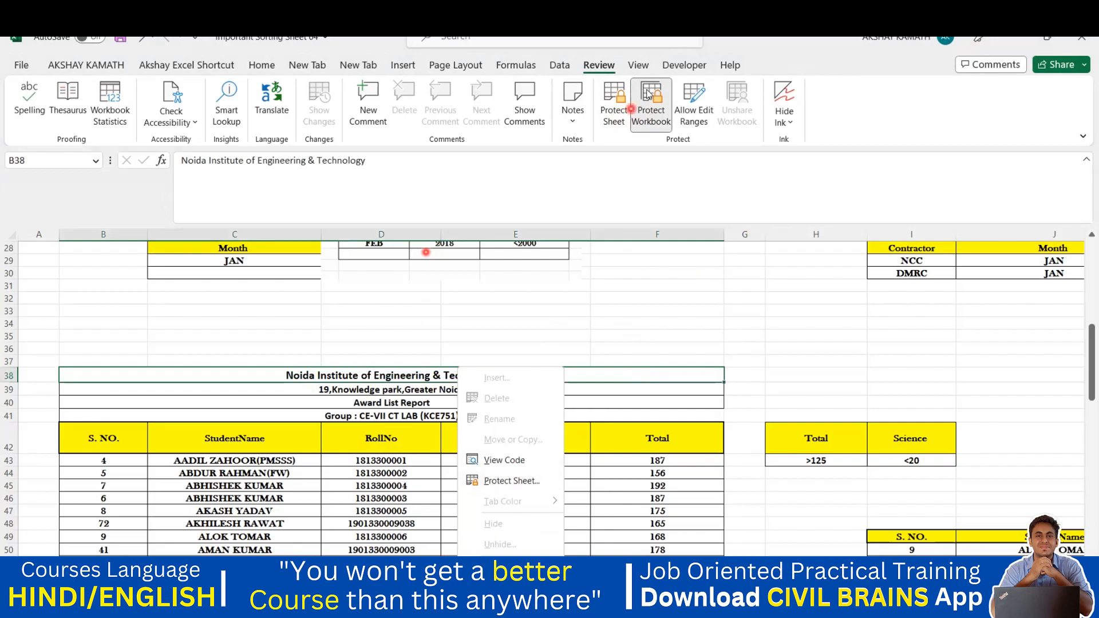
pyautogui.click(650, 106)
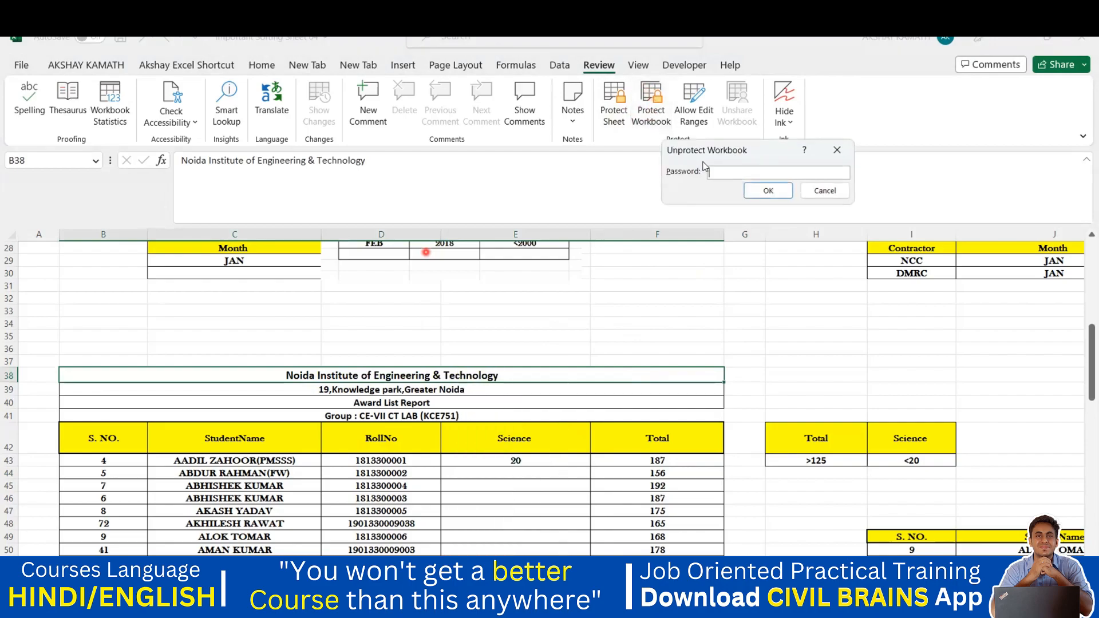
pyautogui.write('123')
pyautogui.click(767, 190)
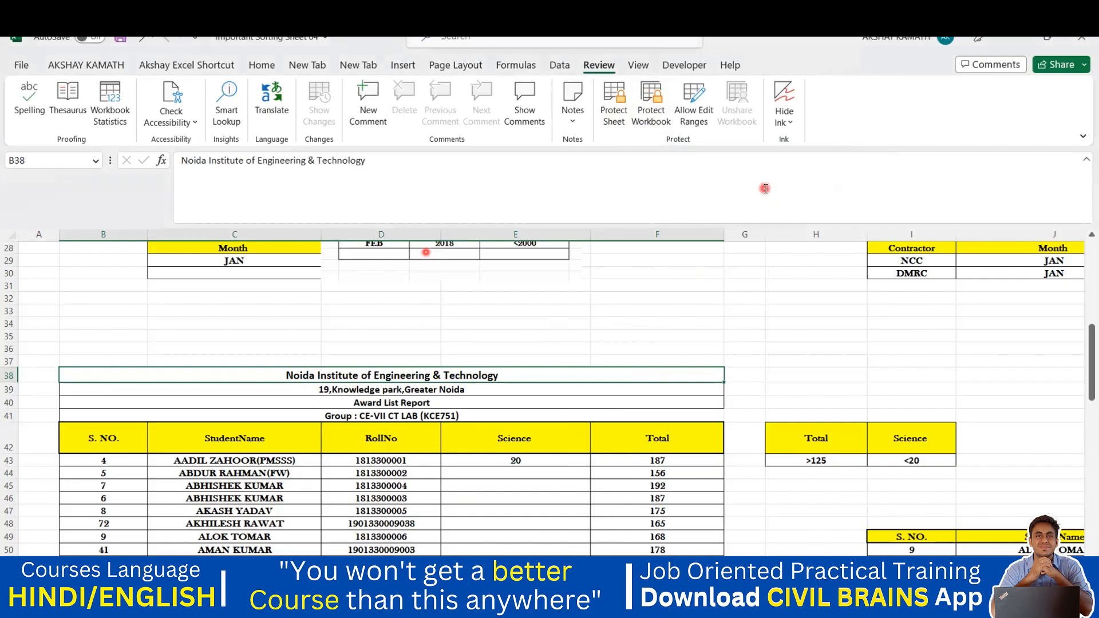
pyautogui.rightClick(435, 578)
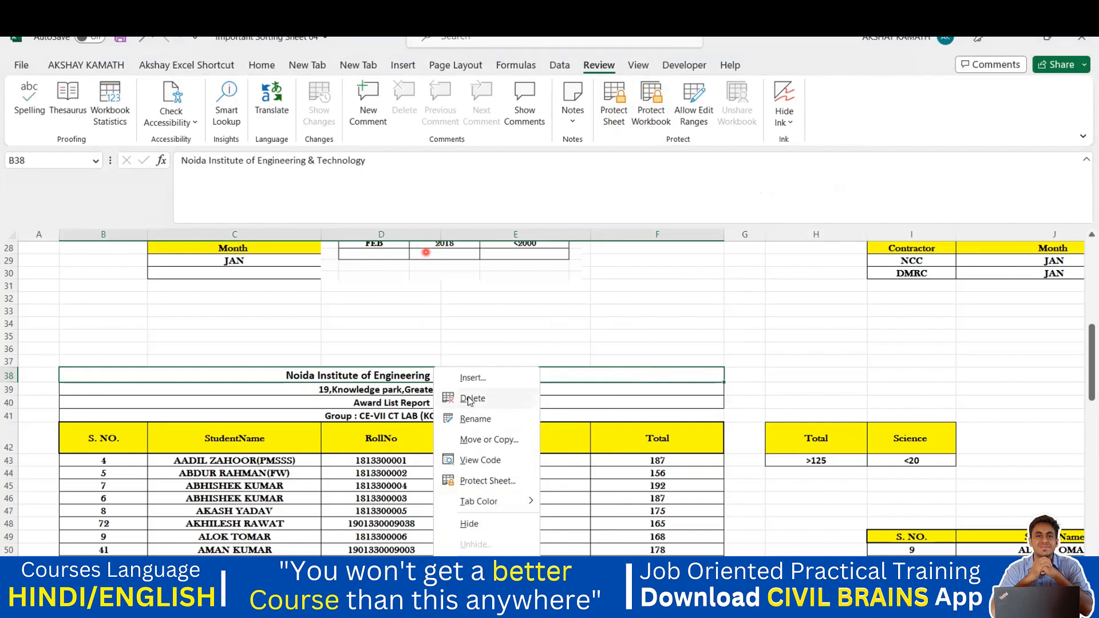
pyautogui.click(544, 452)
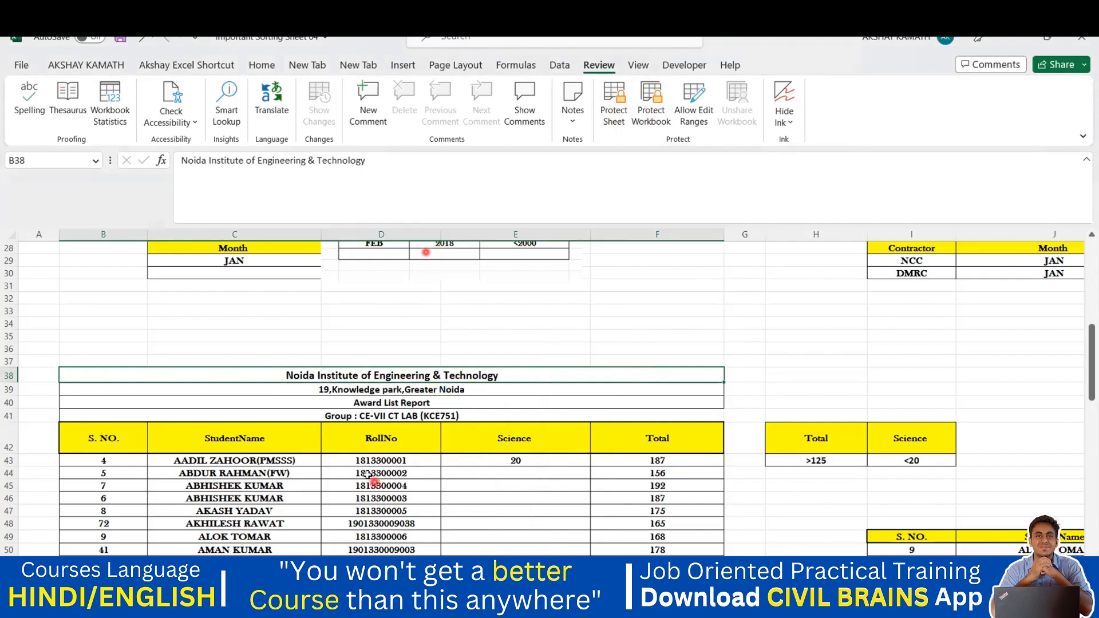
pyautogui.click(491, 578)
pyautogui.rightClick(449, 595)
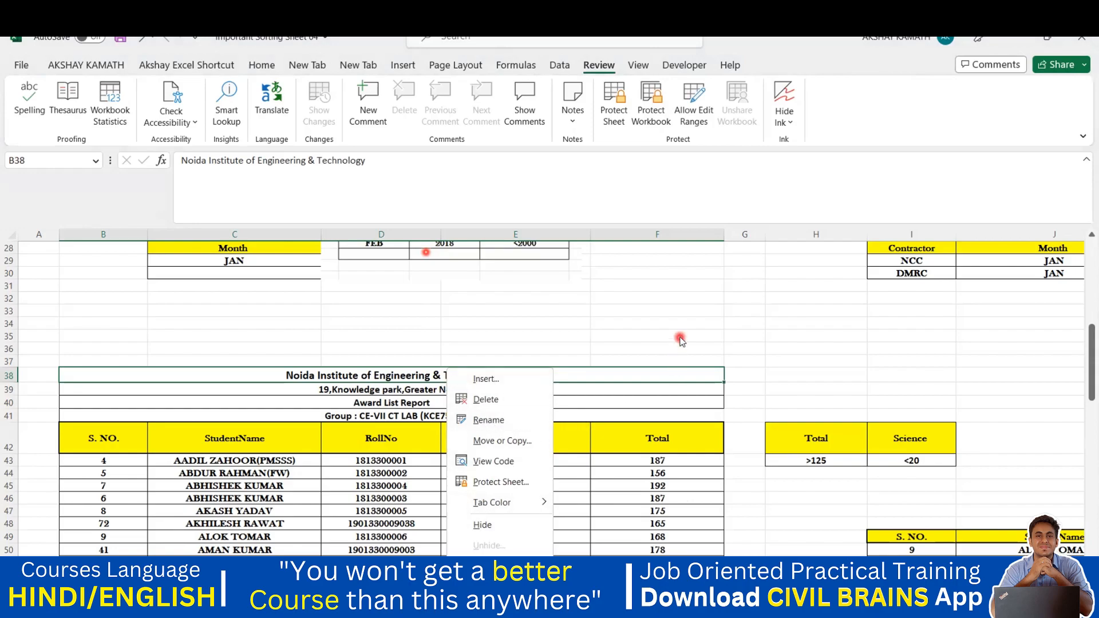
pyautogui.click(567, 364)
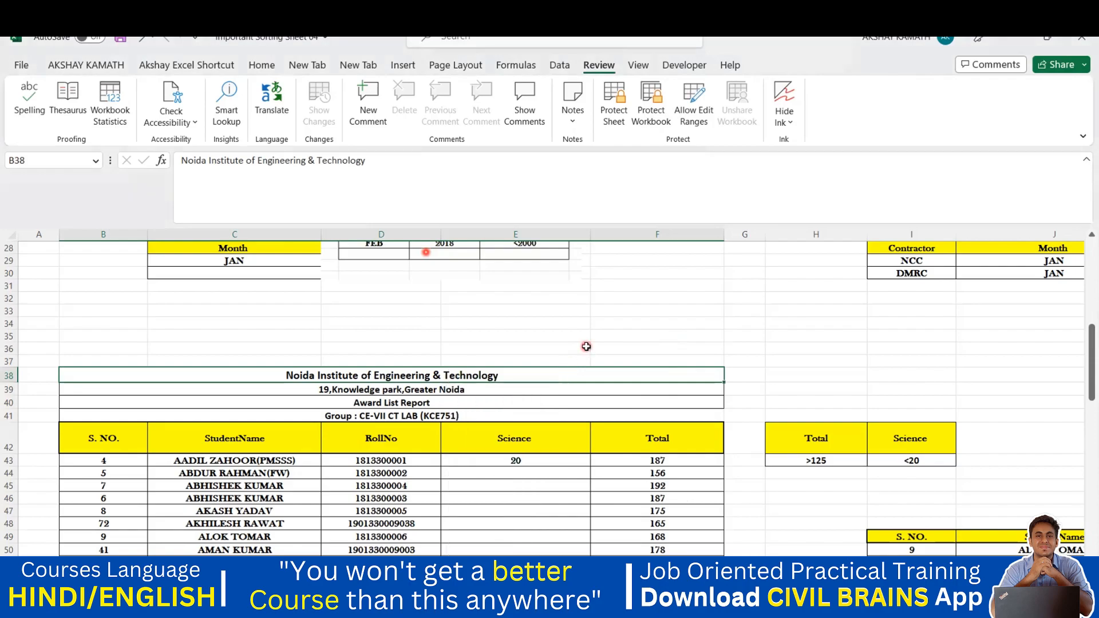
# Go to the student marks sheet, keep its name, and colour its tab red
pyautogui.click(532, 573)
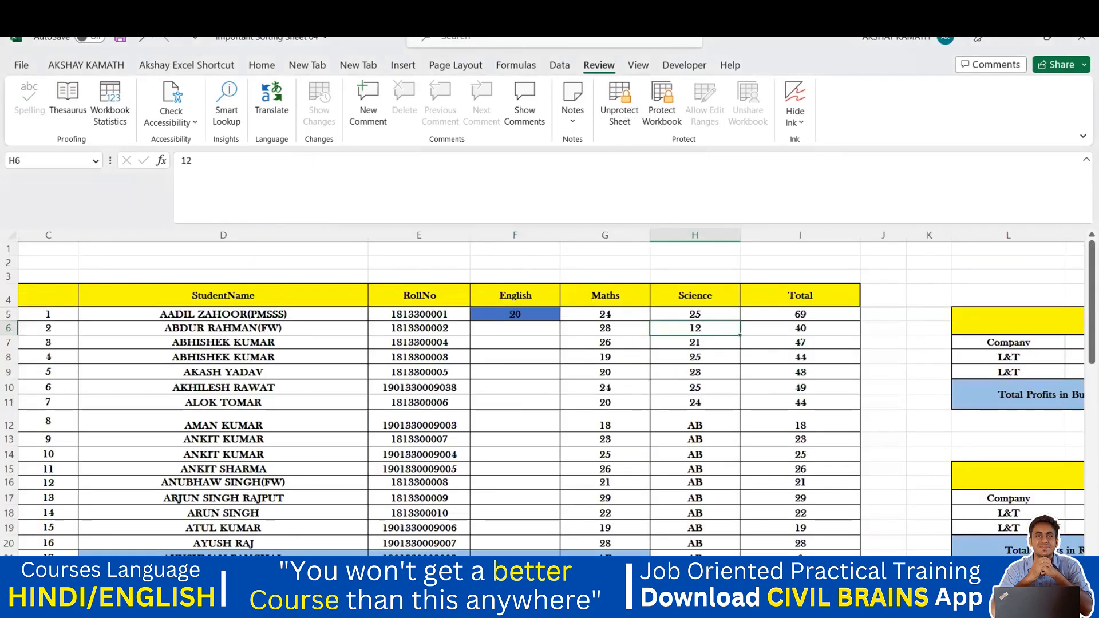
pyautogui.rightClick(532, 572)
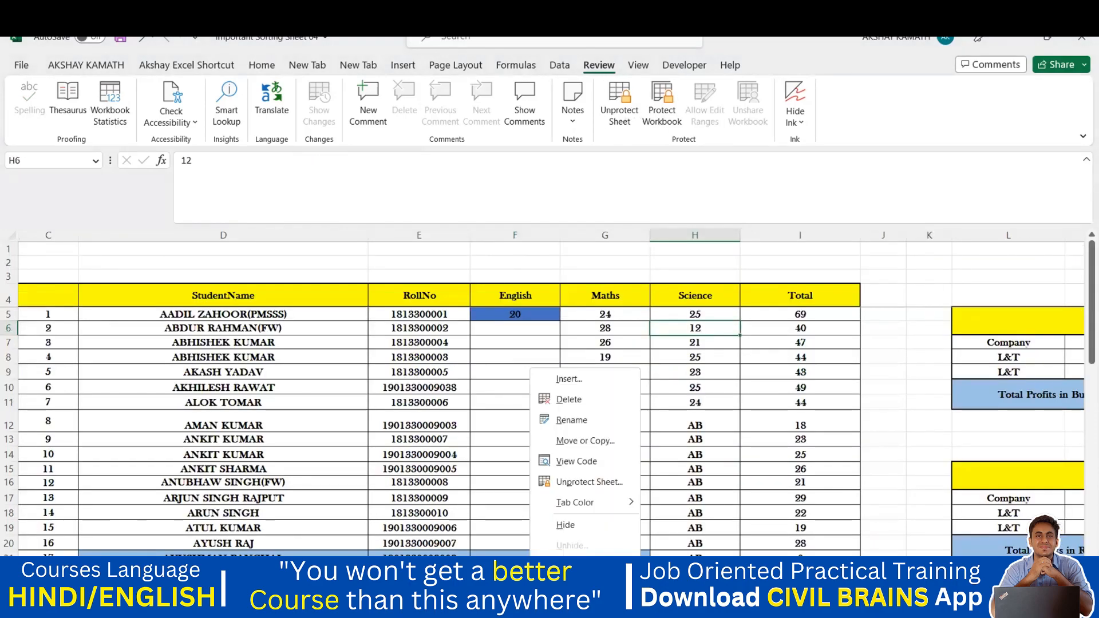
pyautogui.click(580, 421)
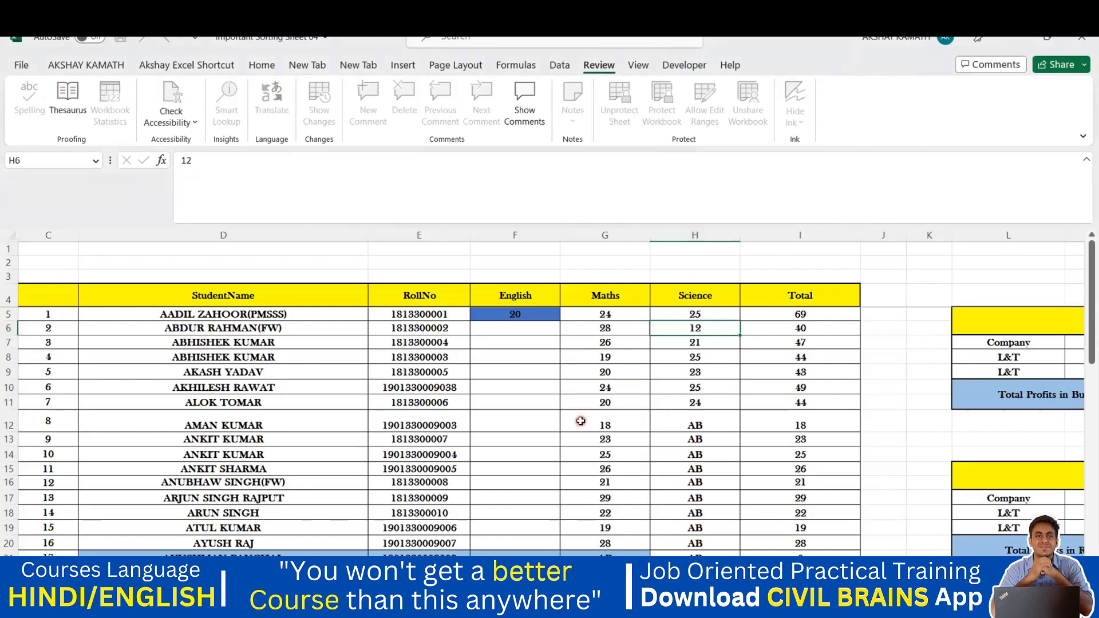
pyautogui.press('Return')
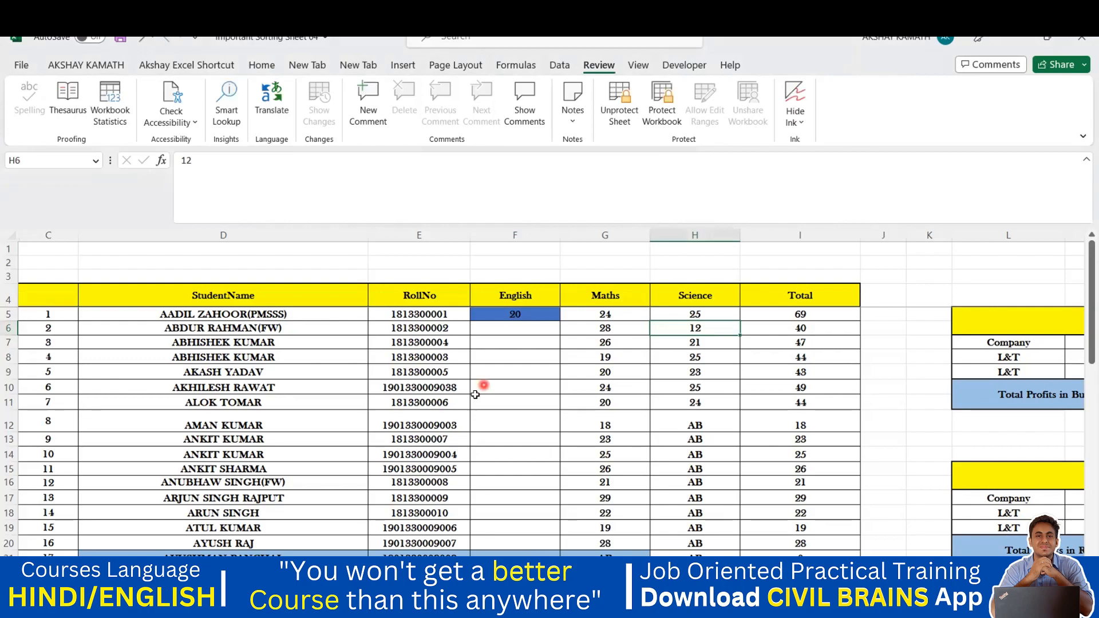
pyautogui.rightClick(524, 575)
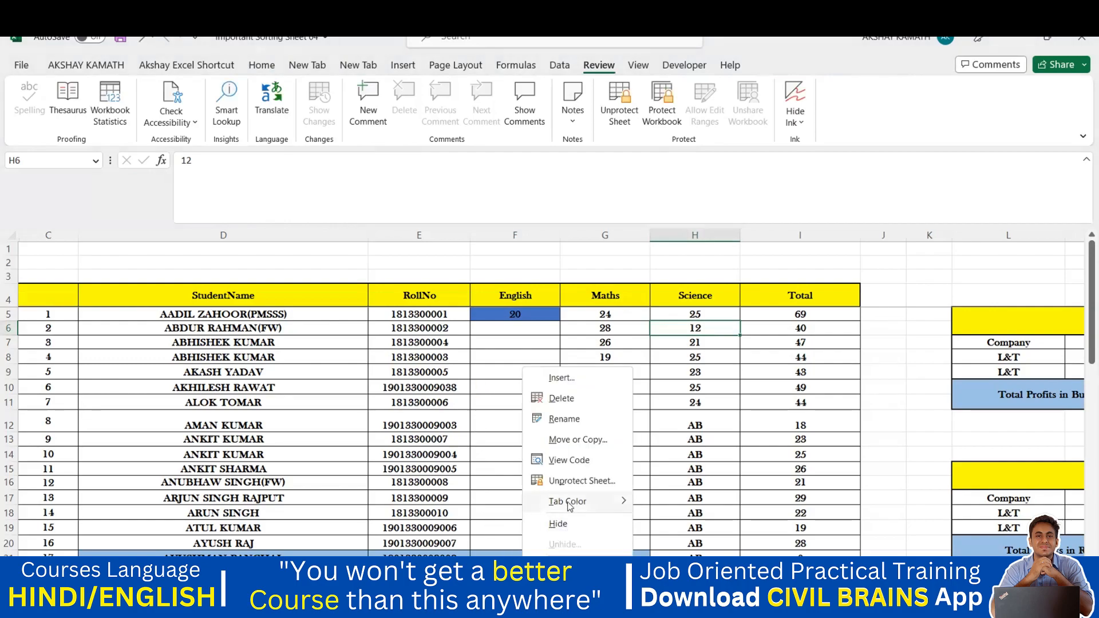
pyautogui.moveTo(563, 506)
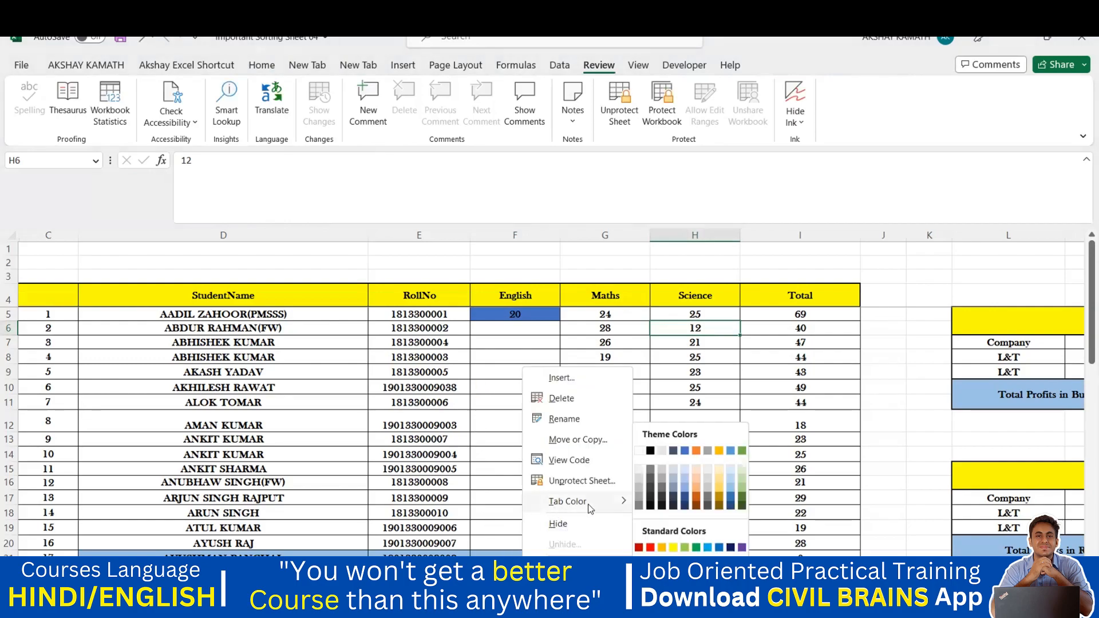
pyautogui.click(651, 548)
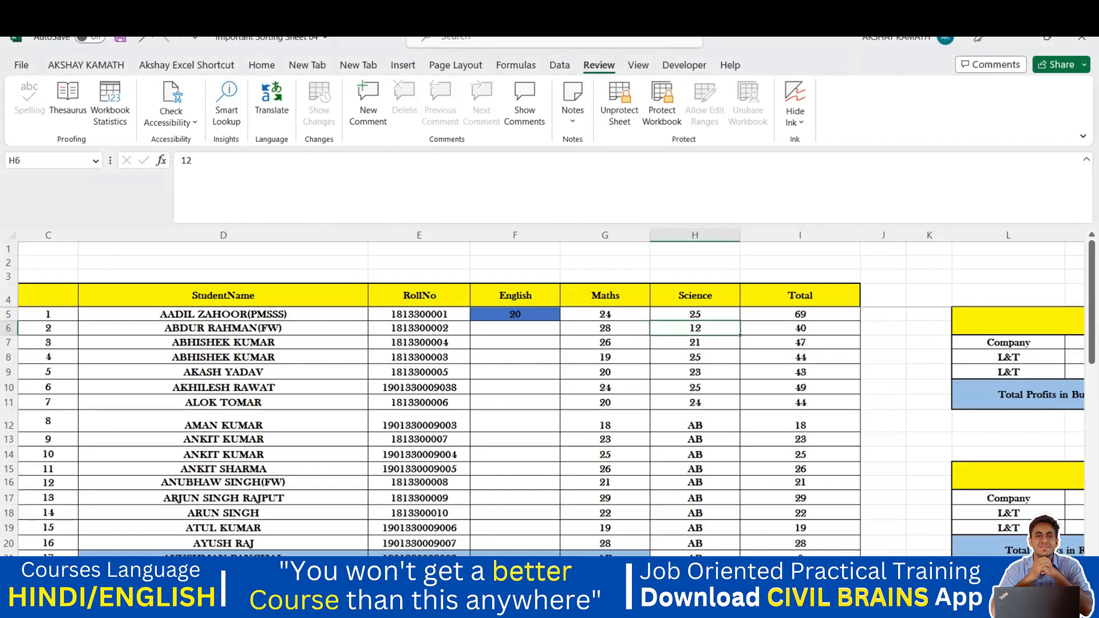
# Give the Award List sheet tab a new colour
pyautogui.click(464, 608)
pyautogui.rightClick(465, 607)
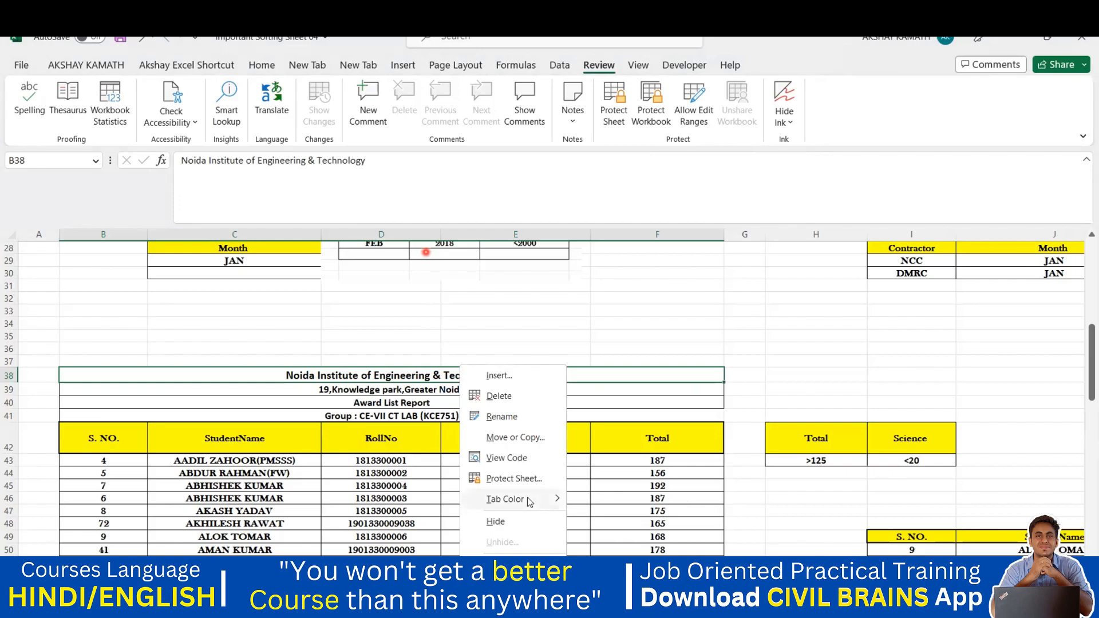
pyautogui.moveTo(530, 502)
pyautogui.click(564, 551)
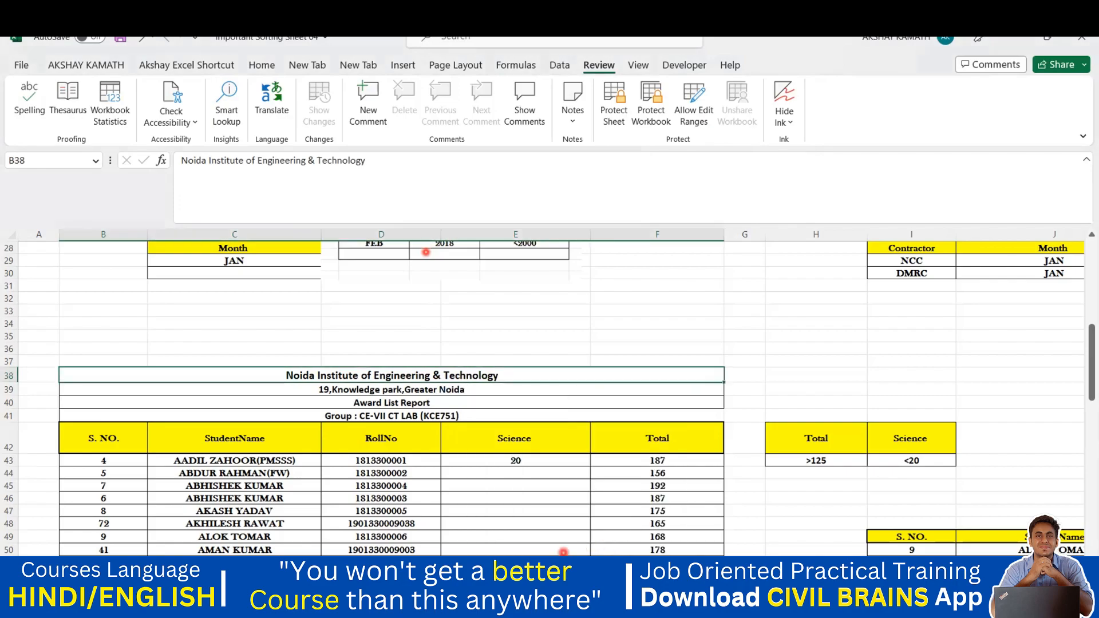
pyautogui.click(547, 530)
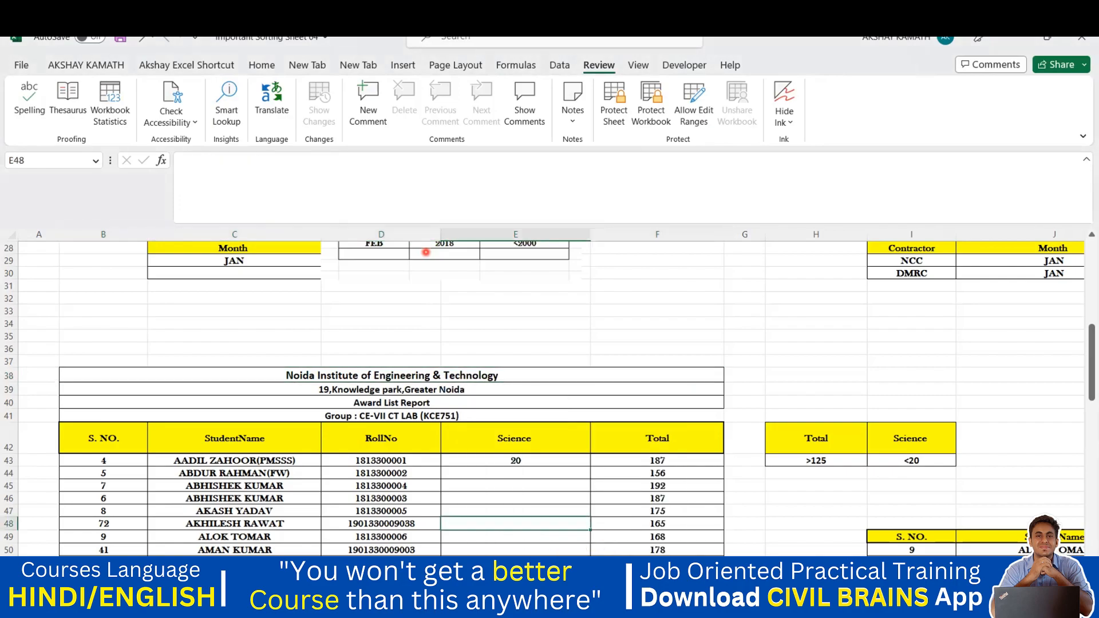
# Move to the student marks sheet and select the block C1 through U27
pyautogui.click(515, 607)
pyautogui.hotkey('ctrl', 'pagedown')
pyautogui.hotkey('ctrl', 'pagedown')
pyautogui.hotkey('ctrl', 'pagedown')
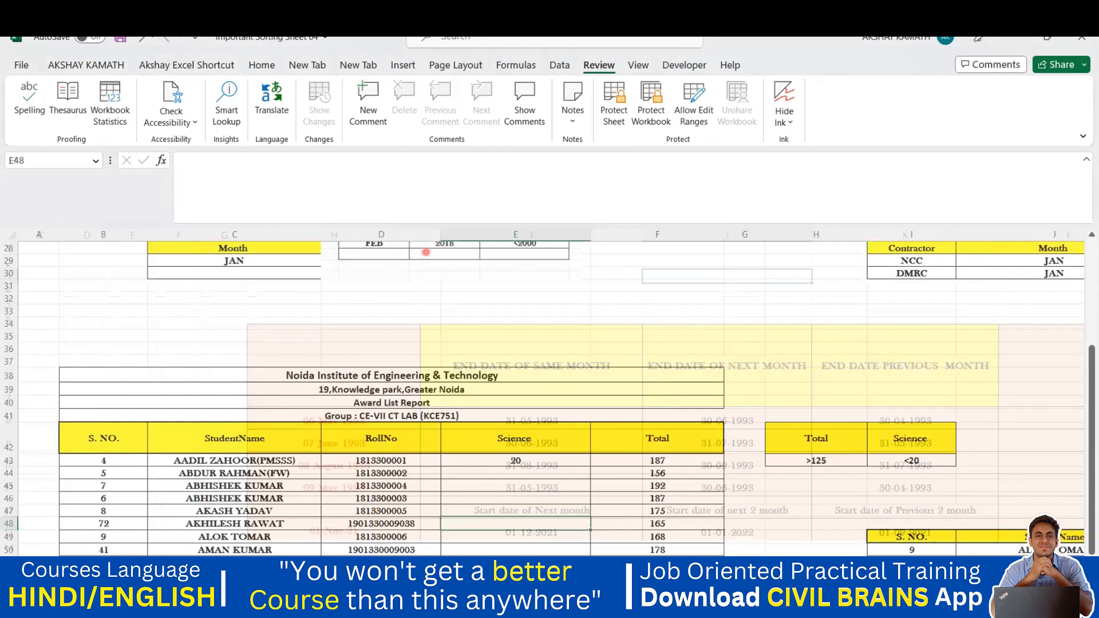
pyautogui.rightClick(512, 606)
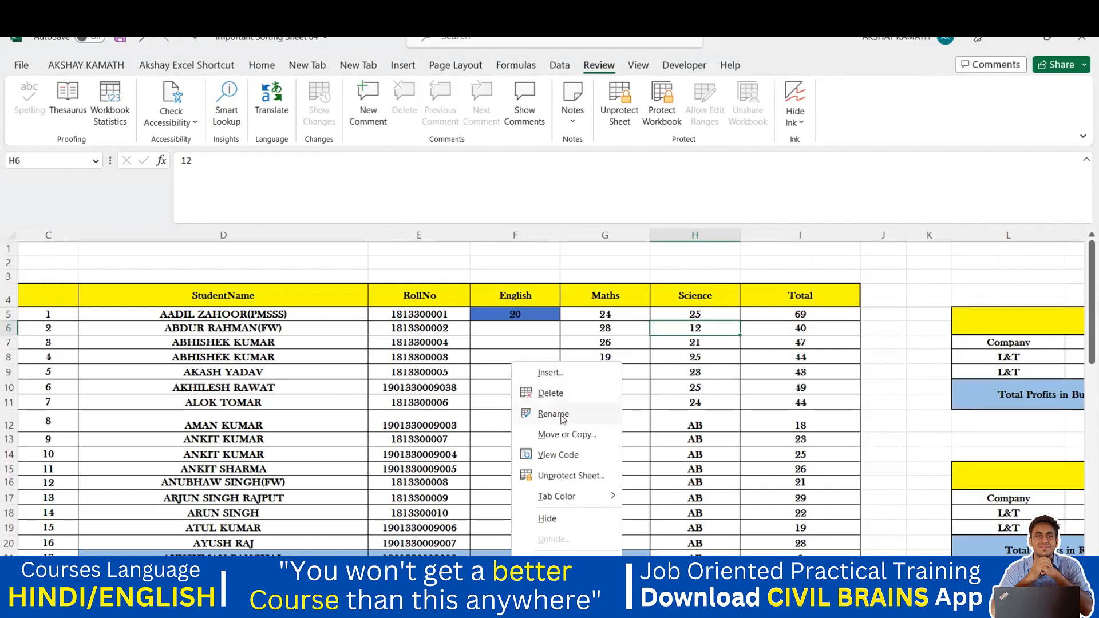
pyautogui.click(714, 437)
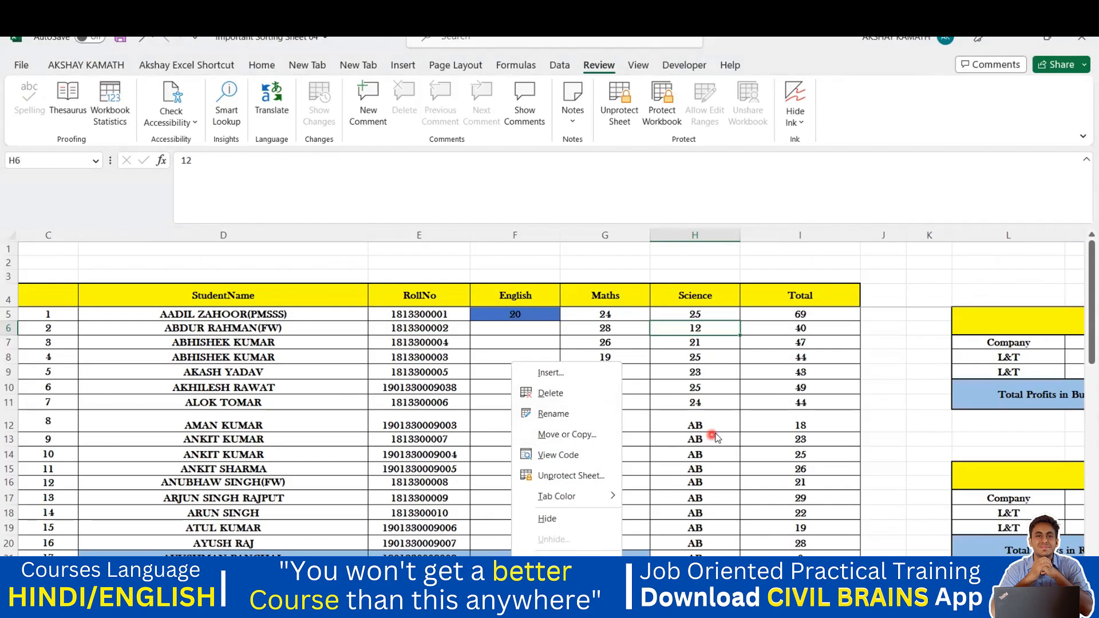
pyautogui.click(696, 469)
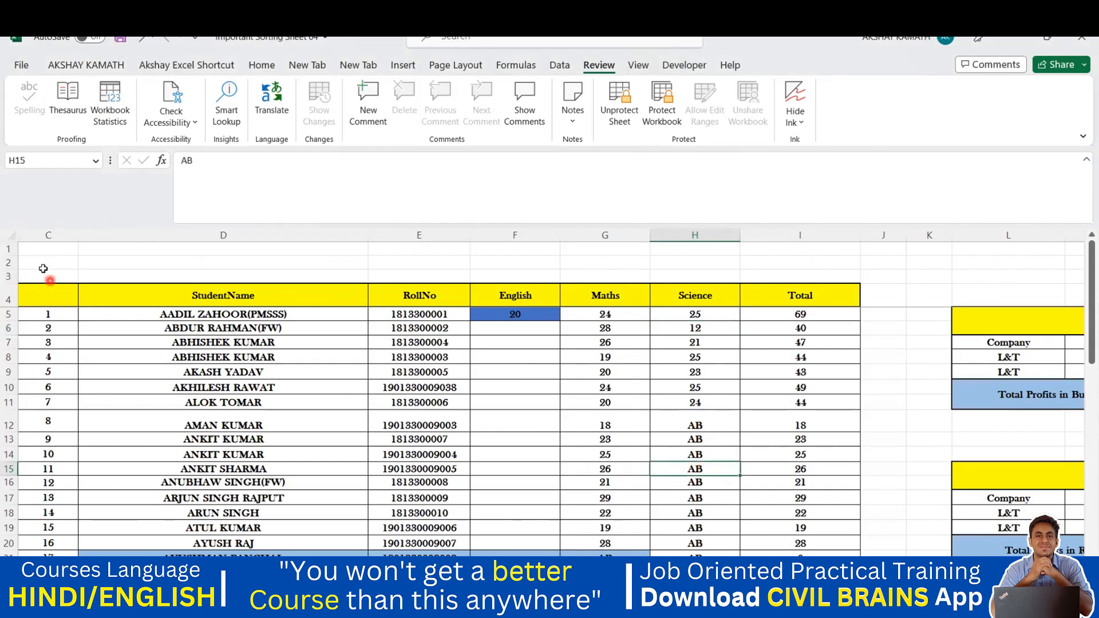
pyautogui.moveTo(46, 263); pyautogui.dragTo(733, 462)
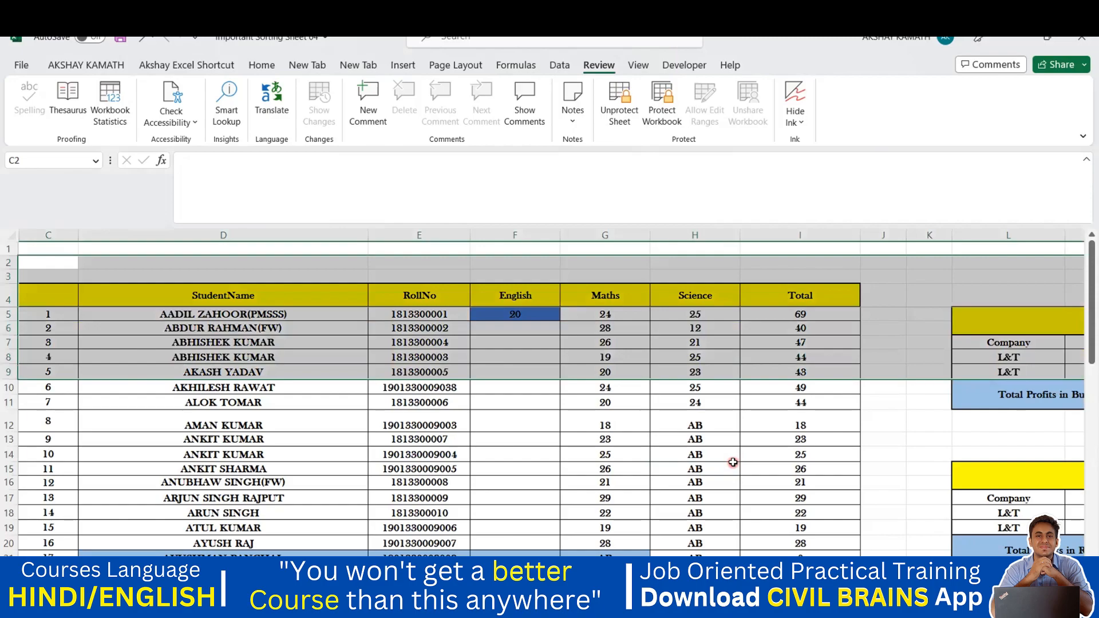
pyautogui.click(664, 483)
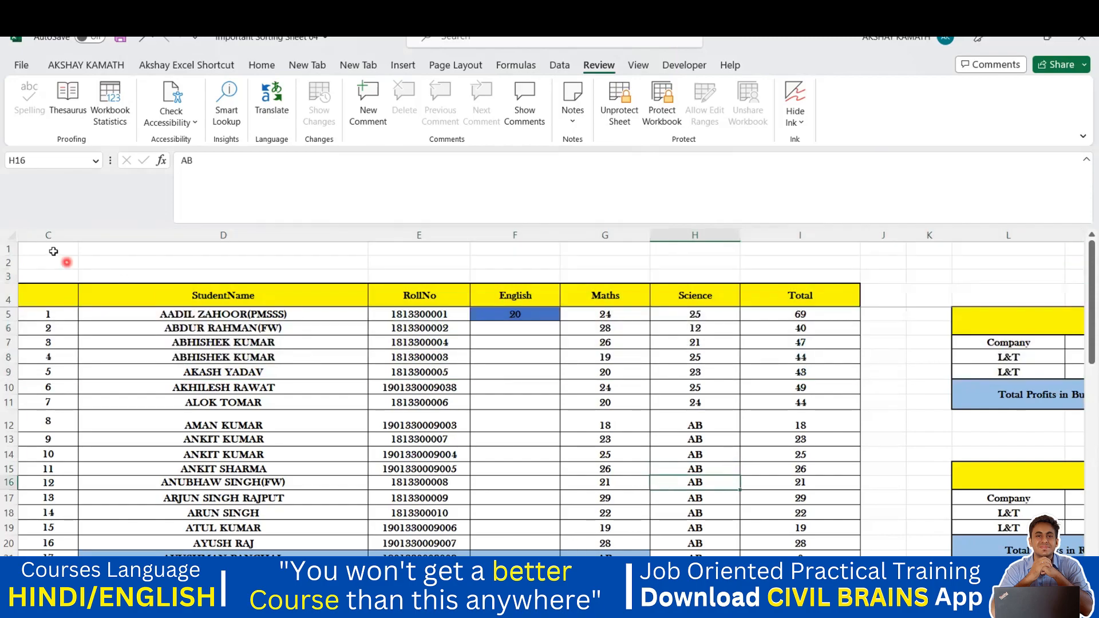
pyautogui.moveTo(60, 250); pyautogui.dragTo(981, 532)
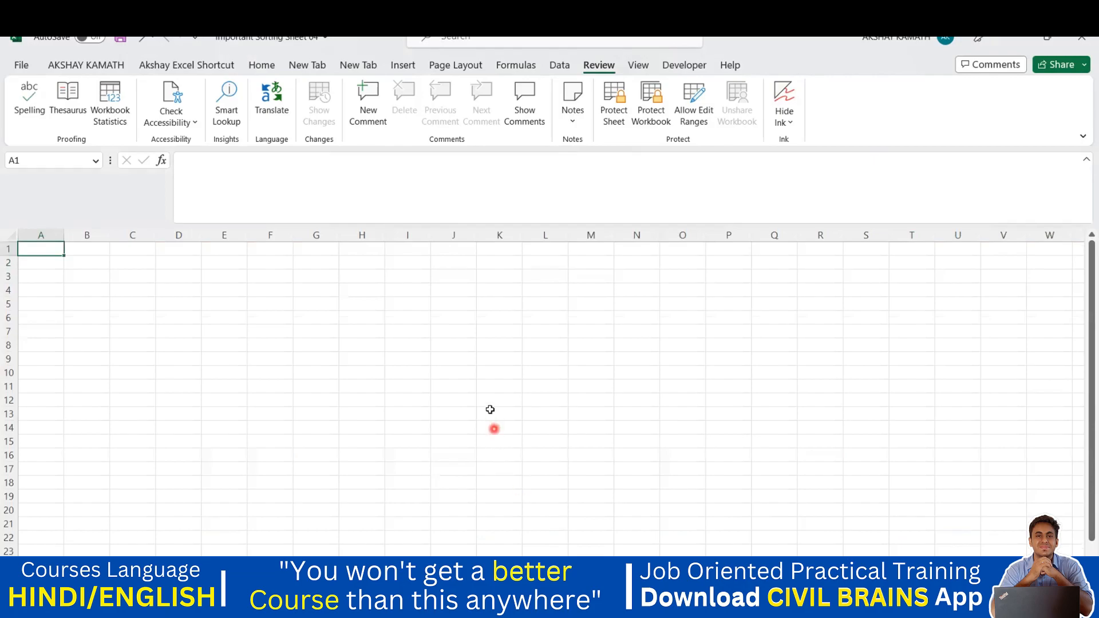
# Delete the blank worksheet from the workbook
pyautogui.click(490, 410)
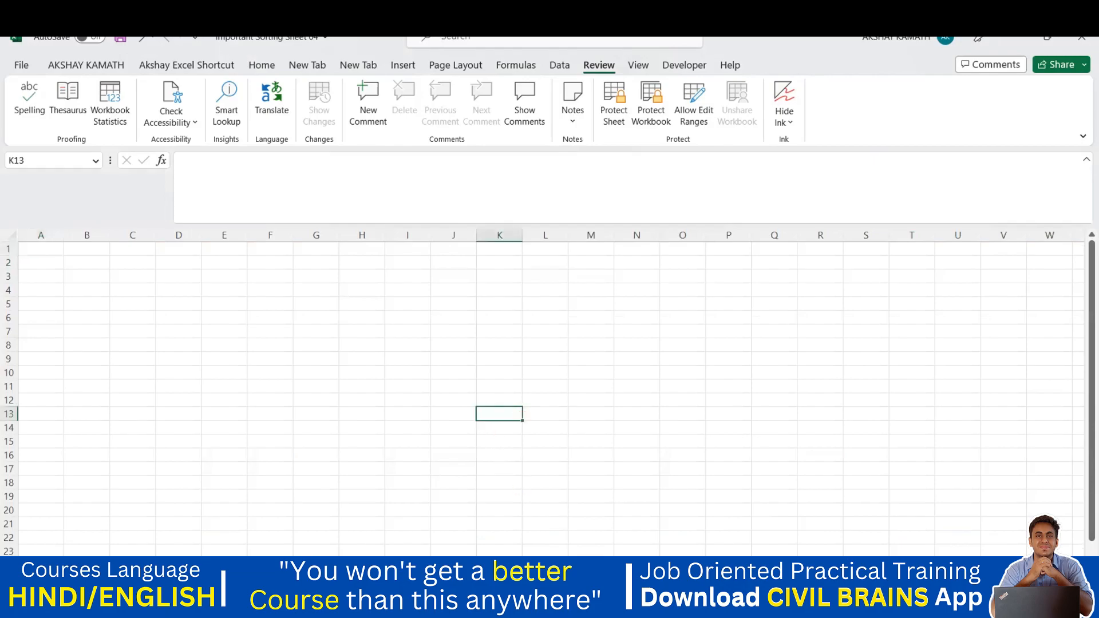
pyautogui.rightClick(605, 578)
pyautogui.rightClick(549, 578)
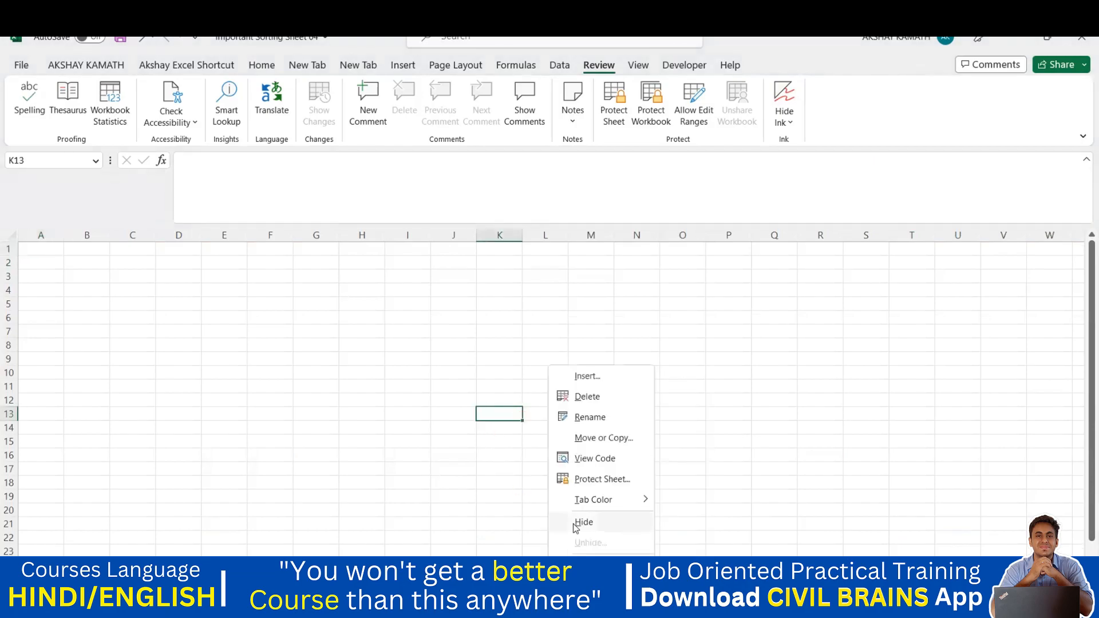
pyautogui.click(591, 395)
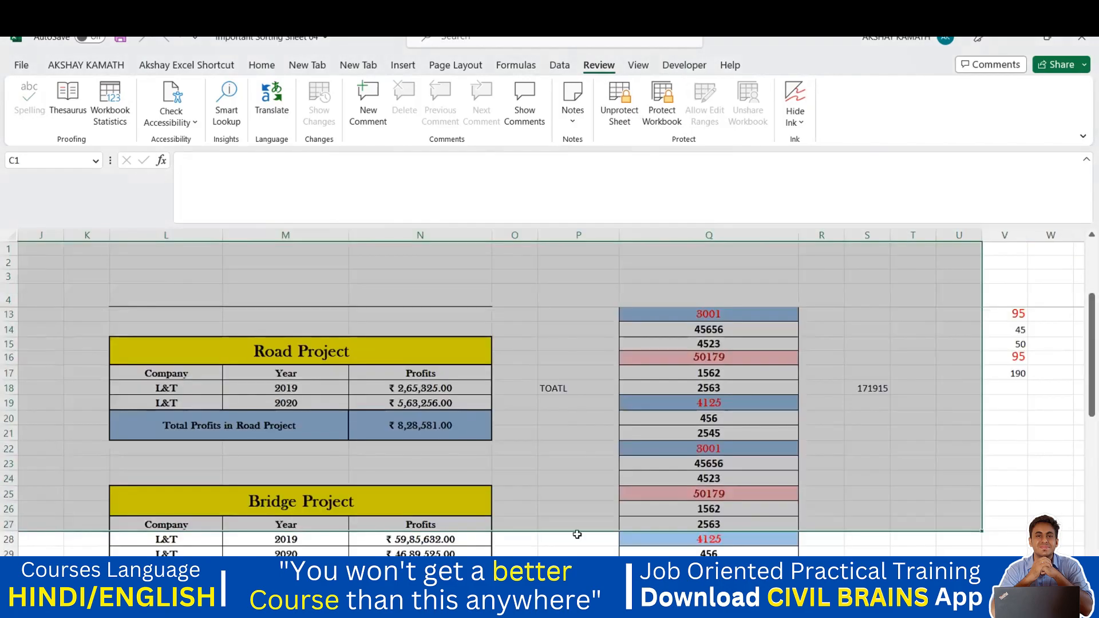
# Select cell P26 and bring up the project sheet's tab actions
pyautogui.click(570, 538)
pyautogui.click(569, 508)
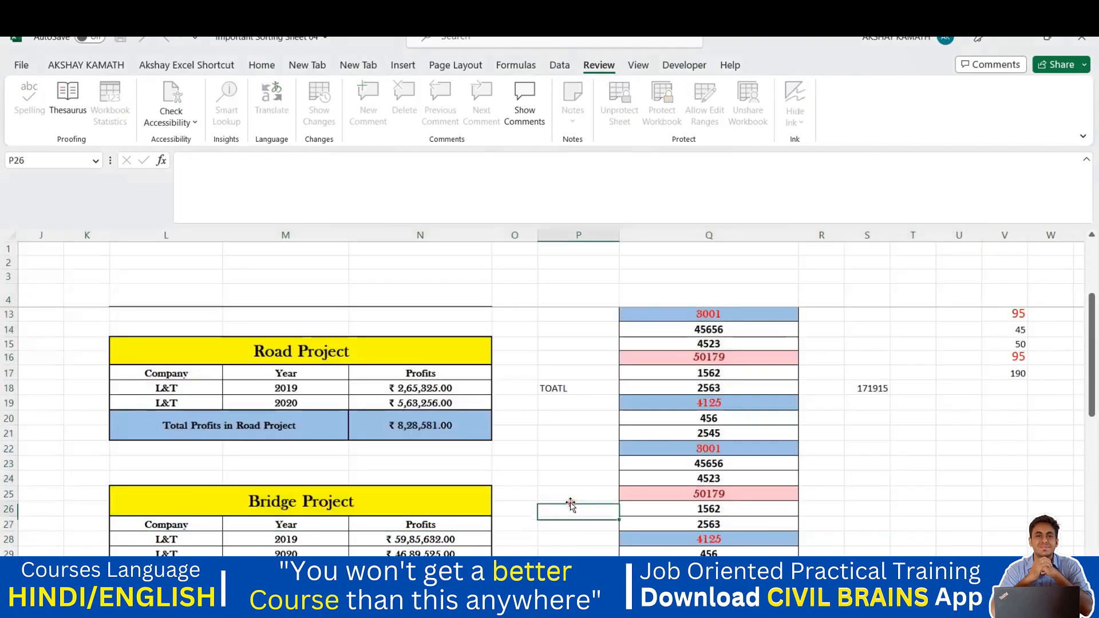
pyautogui.rightClick(490, 579)
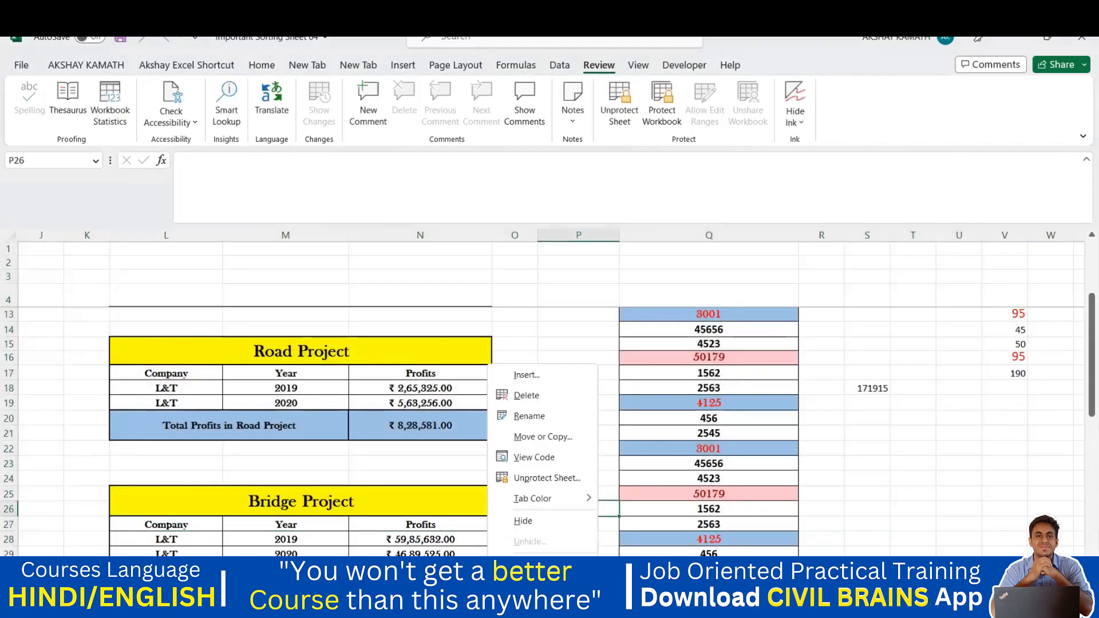
# Copy the project sheet, placing the copy before Protection 01
pyautogui.click(541, 438)
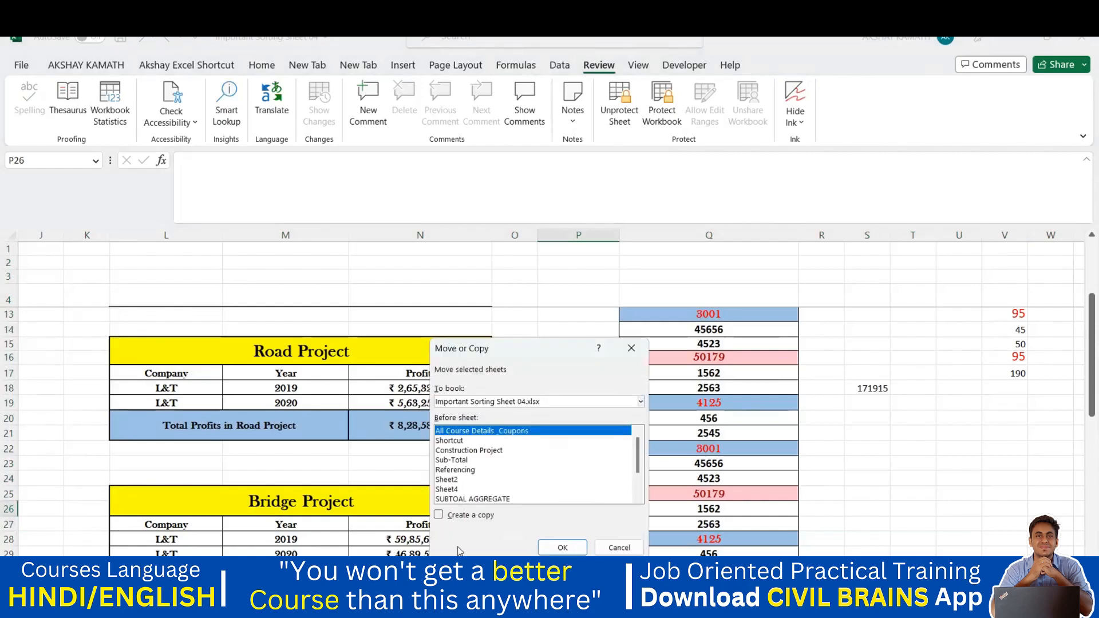
pyautogui.click(439, 517)
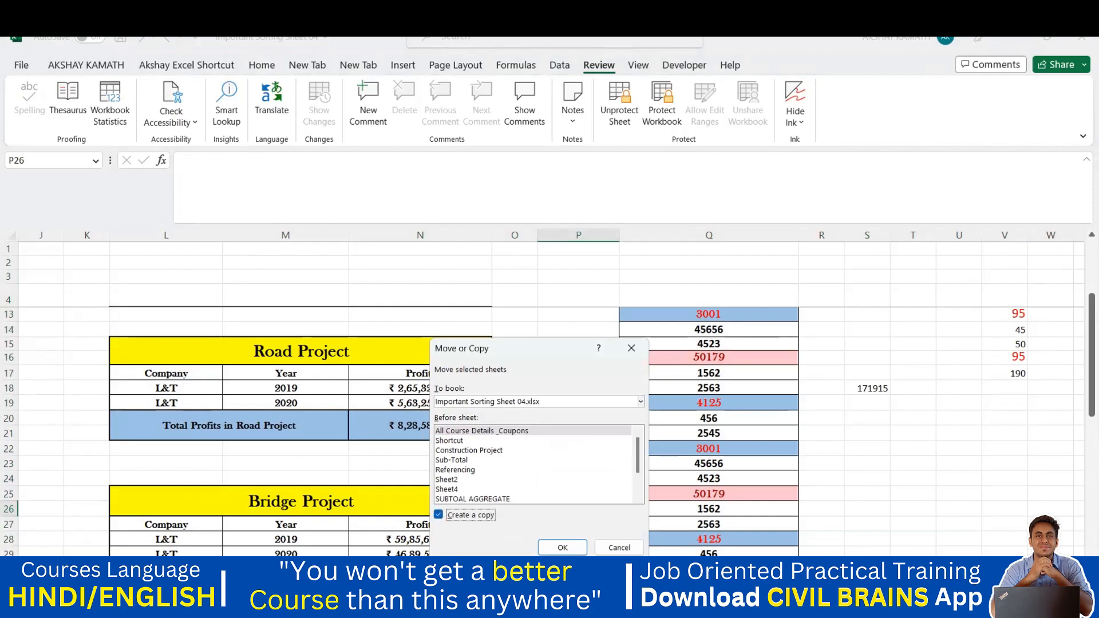
pyautogui.scroll(-2, 467, 453)
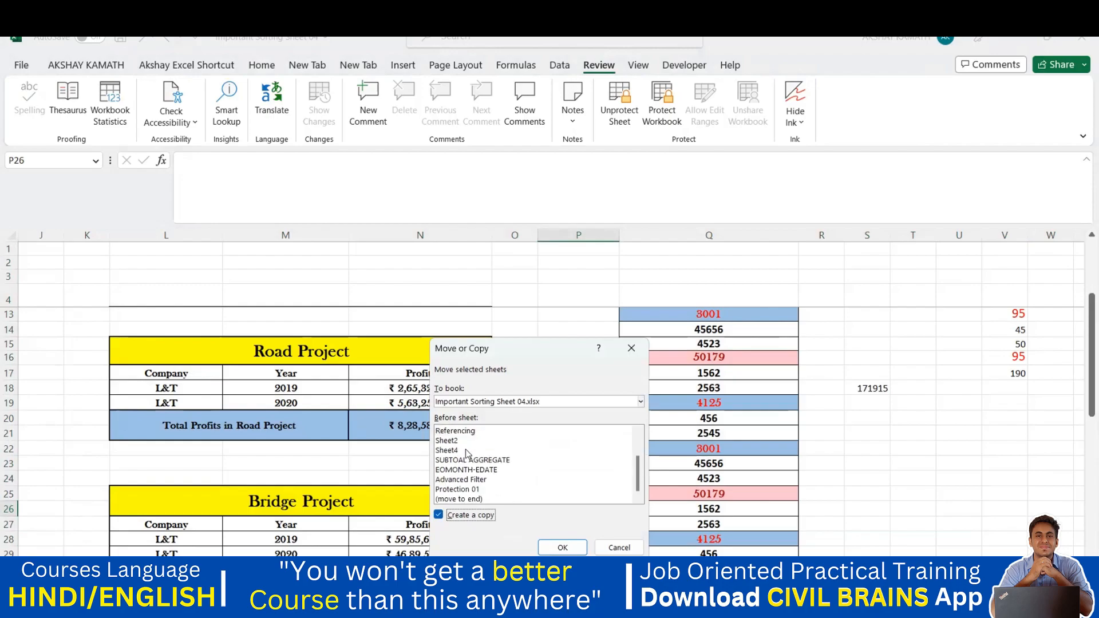
pyautogui.click(460, 490)
pyautogui.click(576, 550)
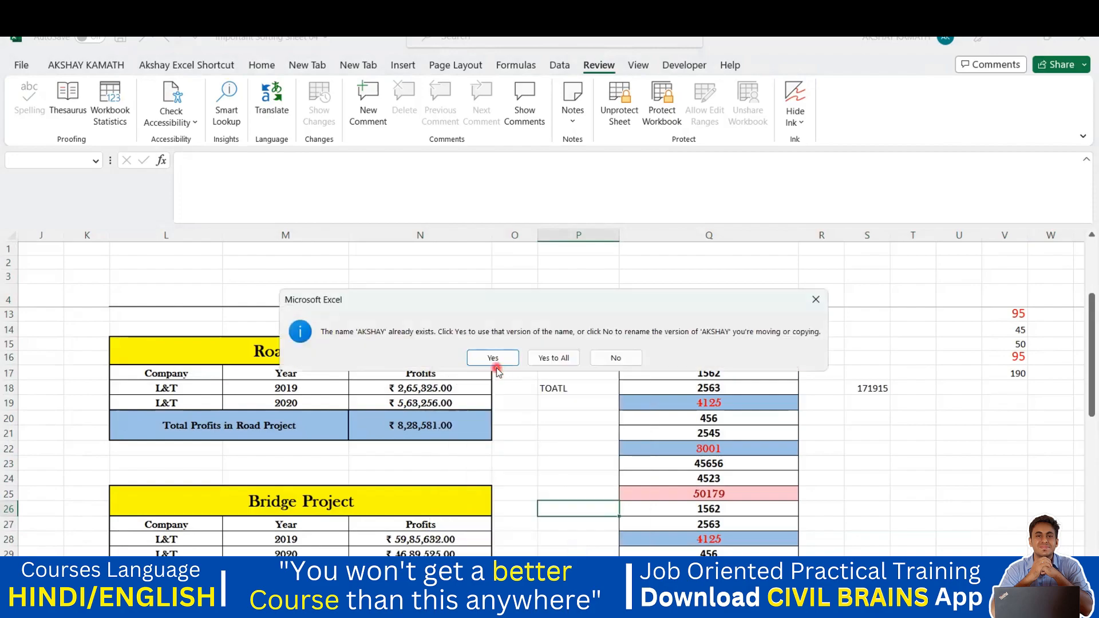
# Answer the name-conflict prompts, finally keeping existing versions of all clashing names
pyautogui.click(816, 300)
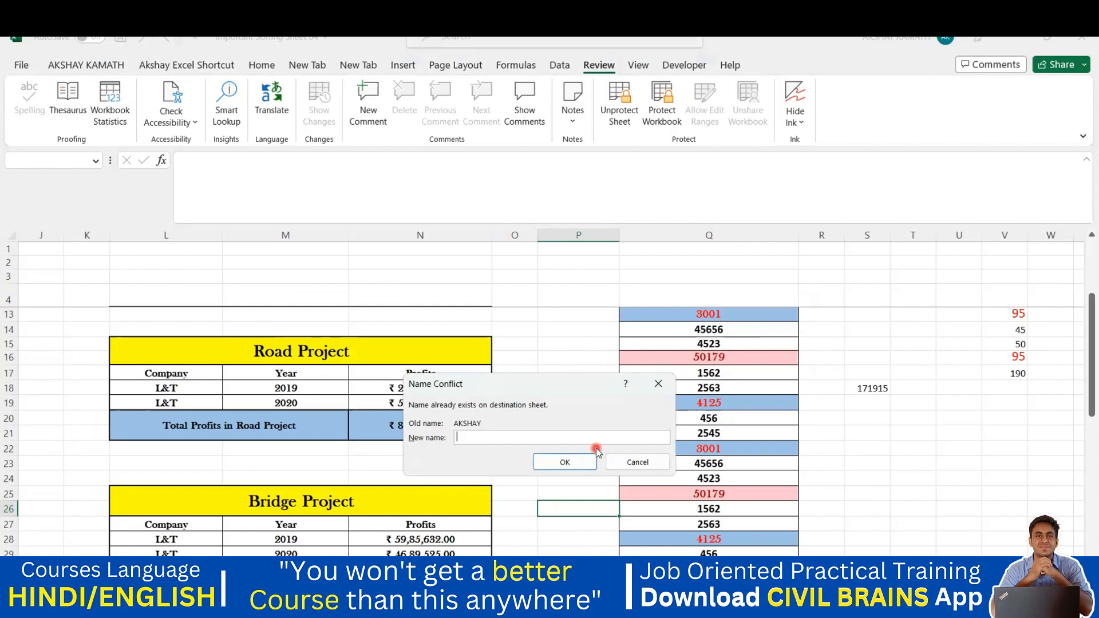
pyautogui.write('aks')
pyautogui.click(591, 463)
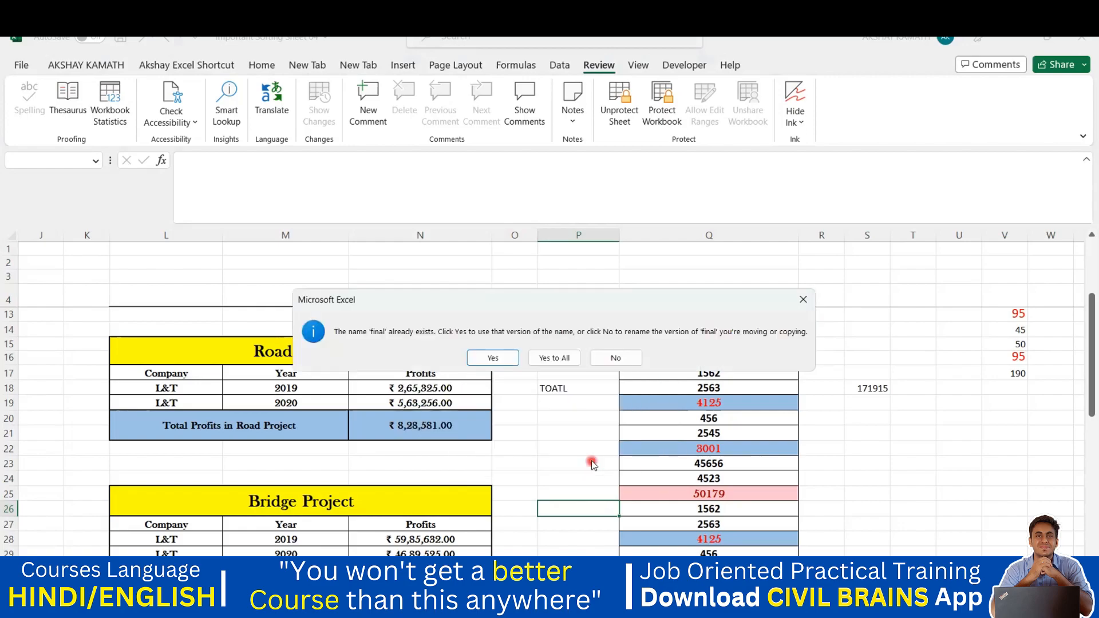
pyautogui.click(801, 299)
pyautogui.click(658, 387)
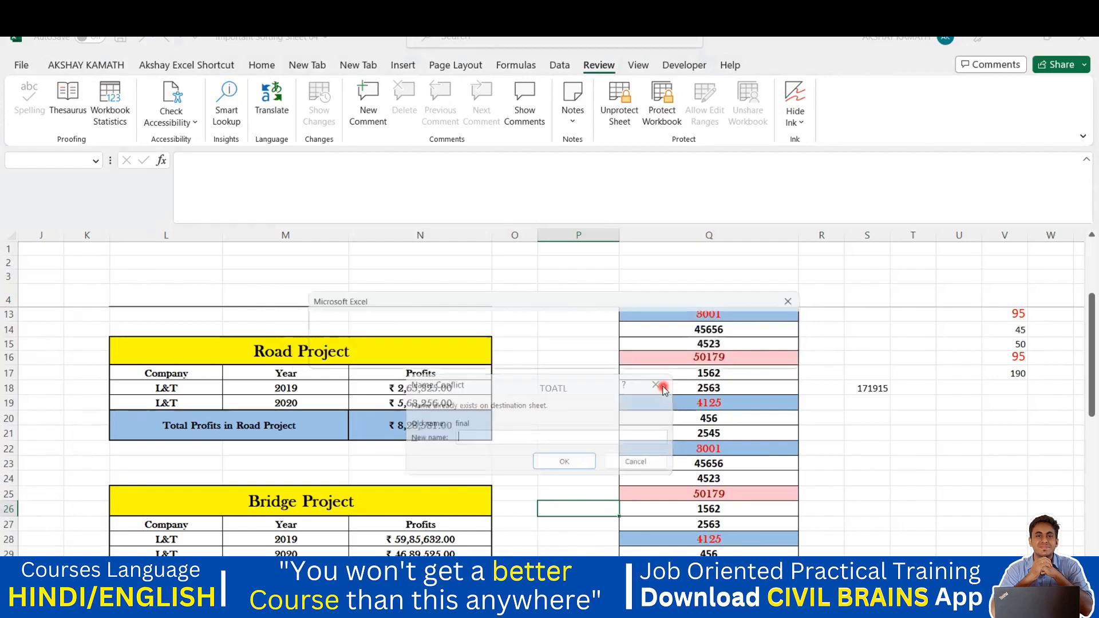
pyautogui.click(802, 298)
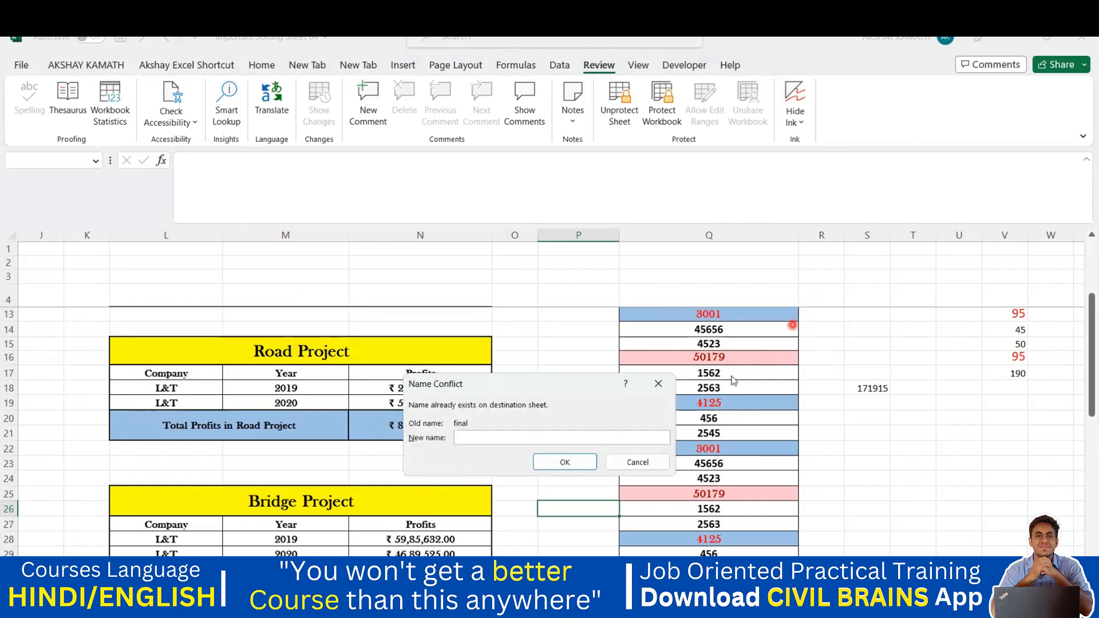
pyautogui.click(637, 462)
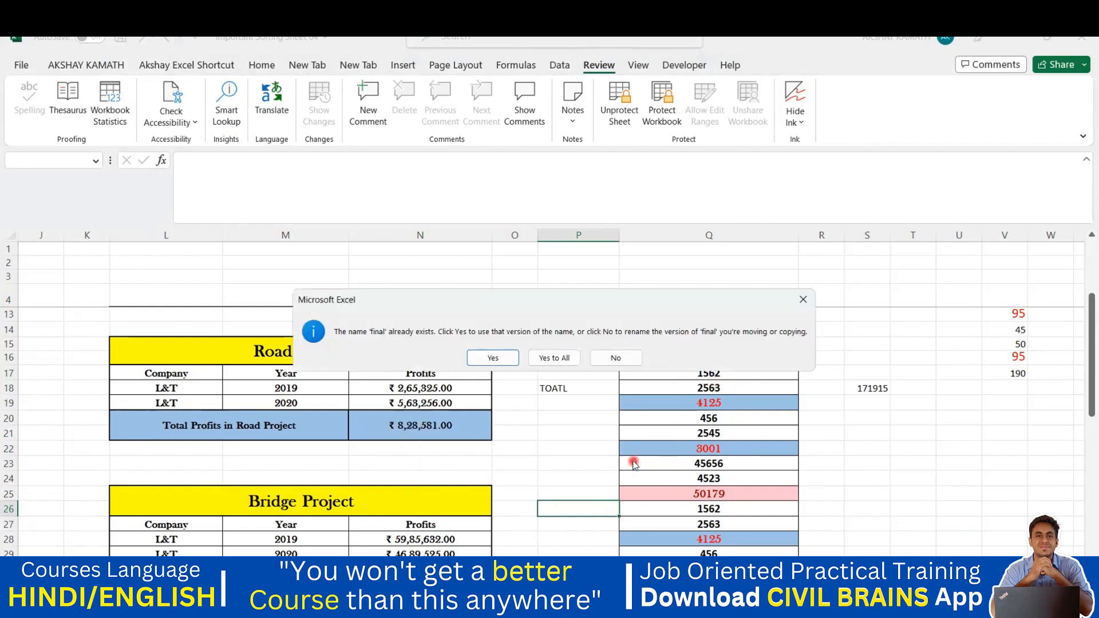
pyautogui.click(554, 358)
# Check cells P23 and P26 on the copied sheet
pyautogui.click(567, 462)
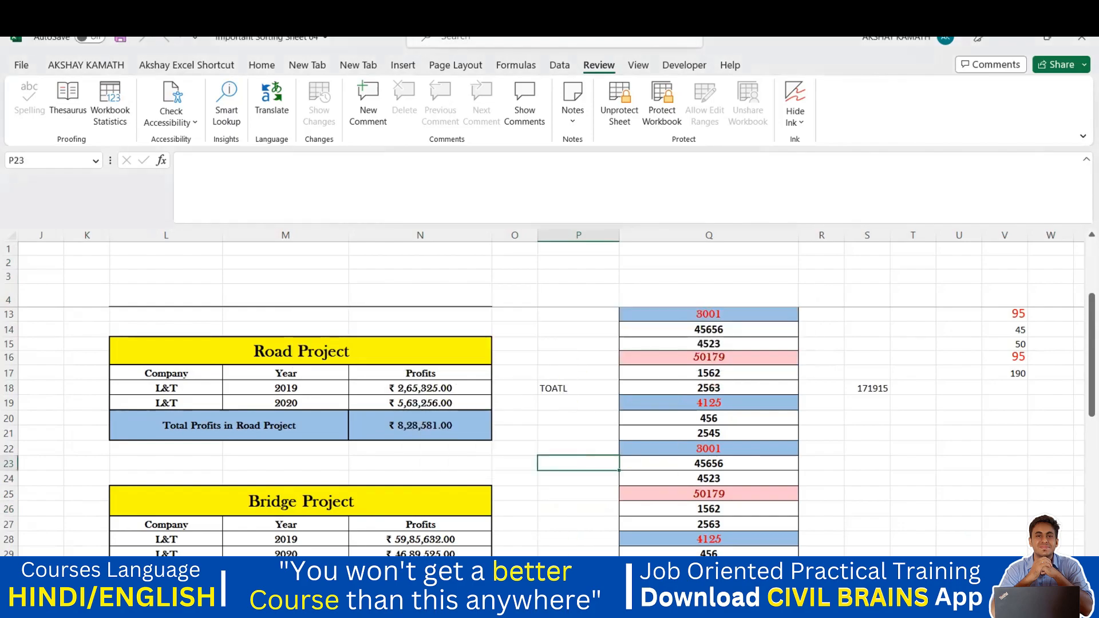
pyautogui.click(573, 509)
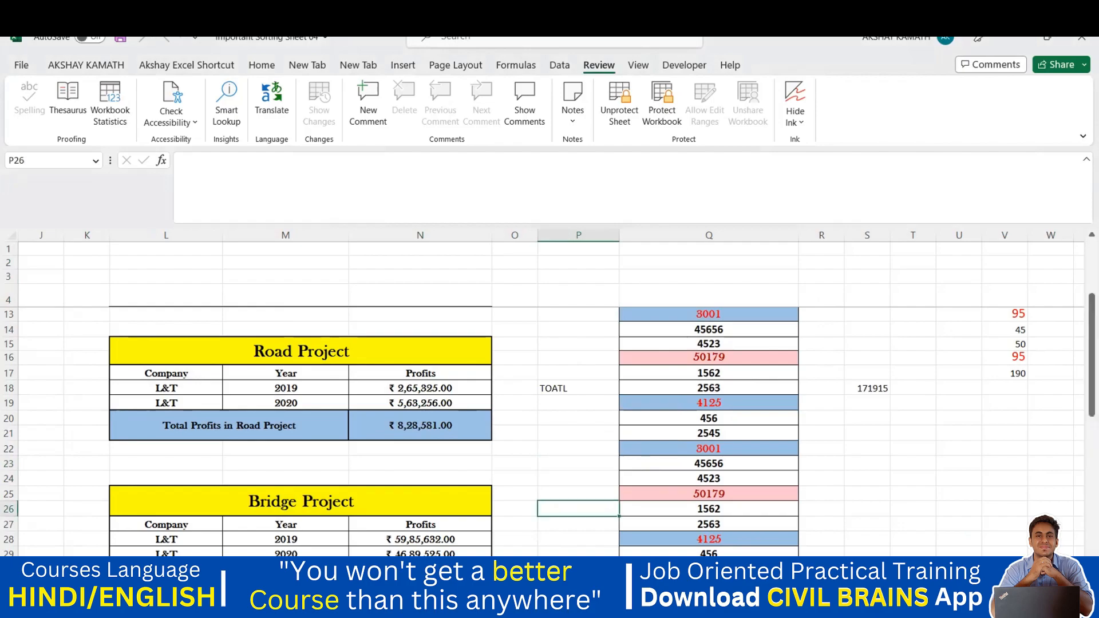
pyautogui.click(573, 463)
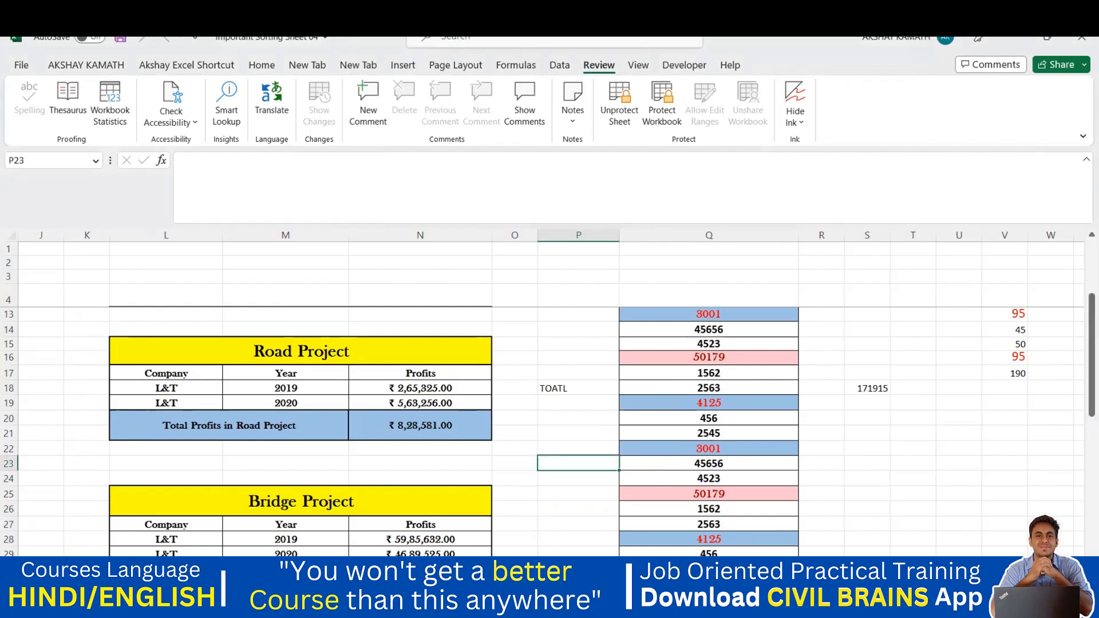
pyautogui.click(572, 508)
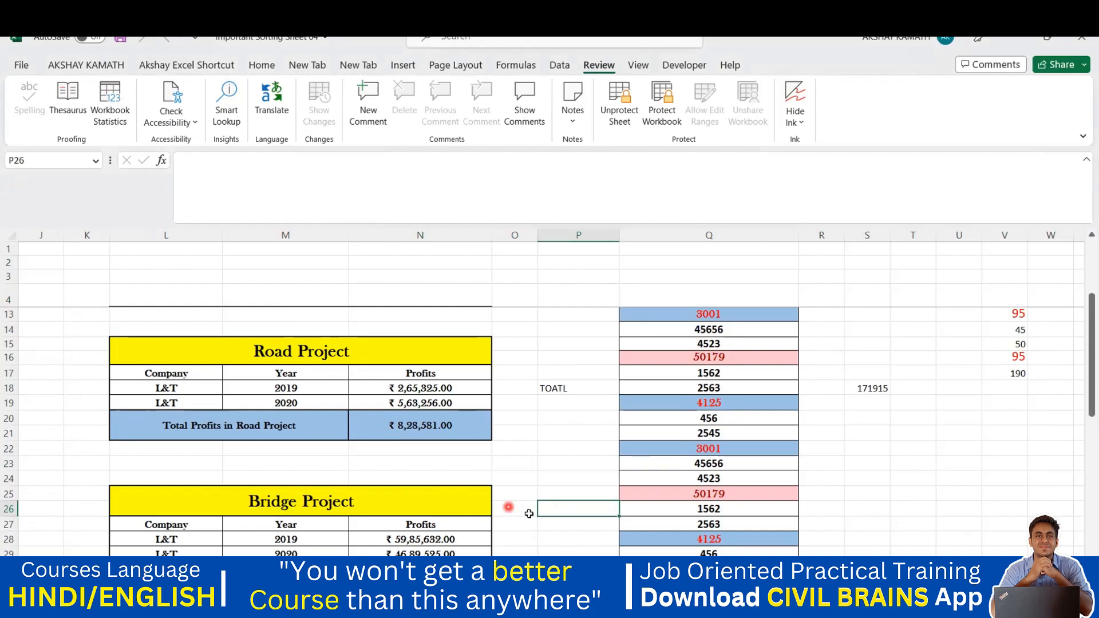
pyautogui.click(572, 463)
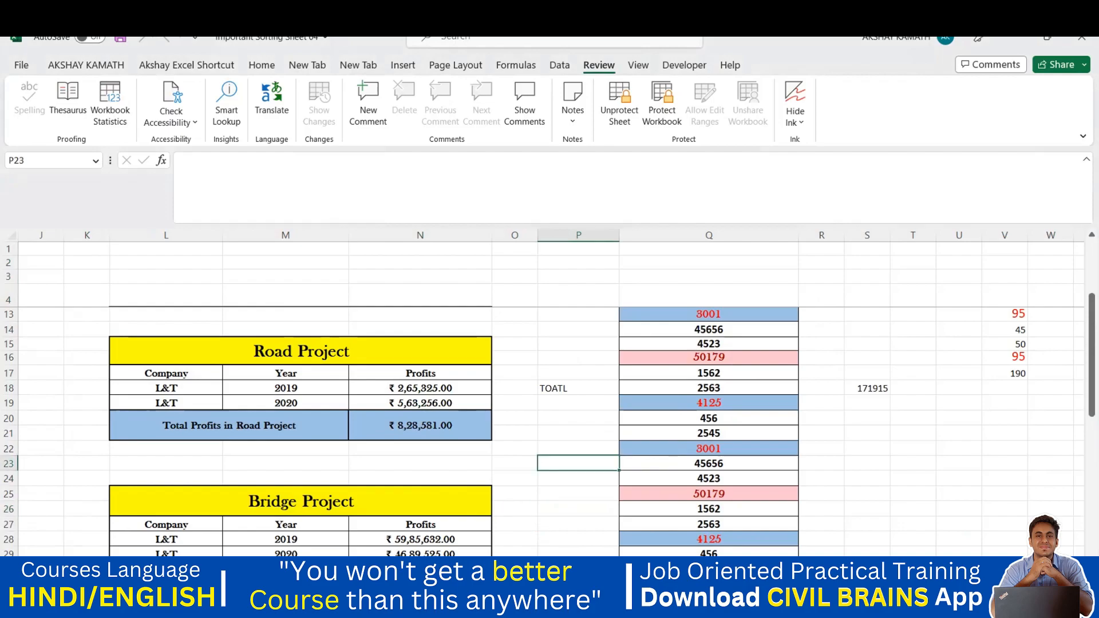
pyautogui.scroll(-4, 559, 433)
pyautogui.scroll(7, 560, 456)
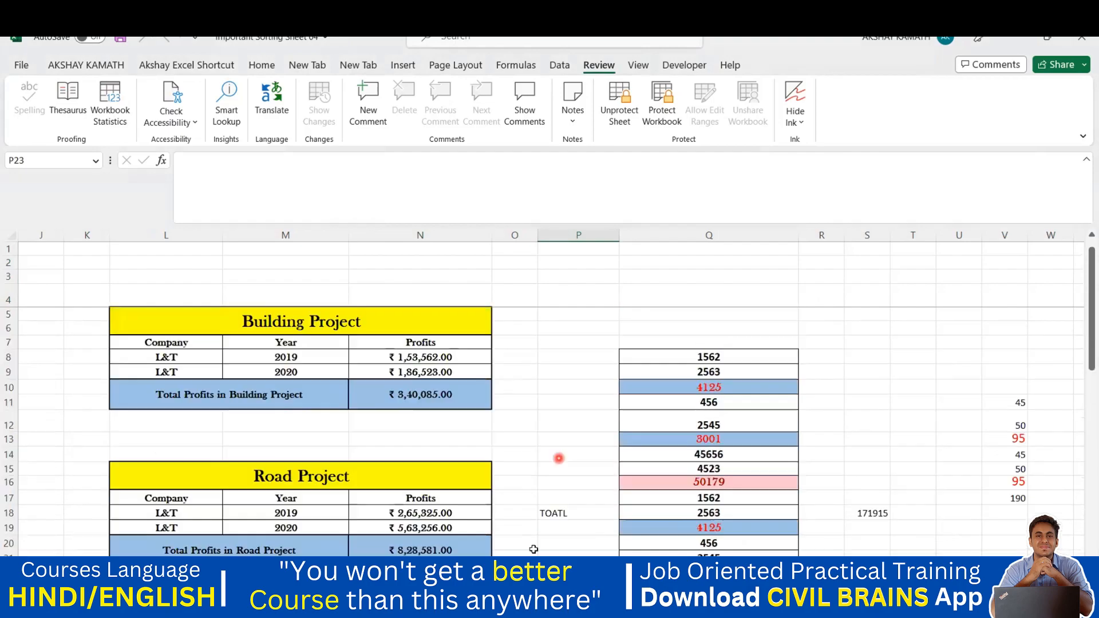
# Permanently delete the duplicated project sheet
pyautogui.rightClick(528, 578)
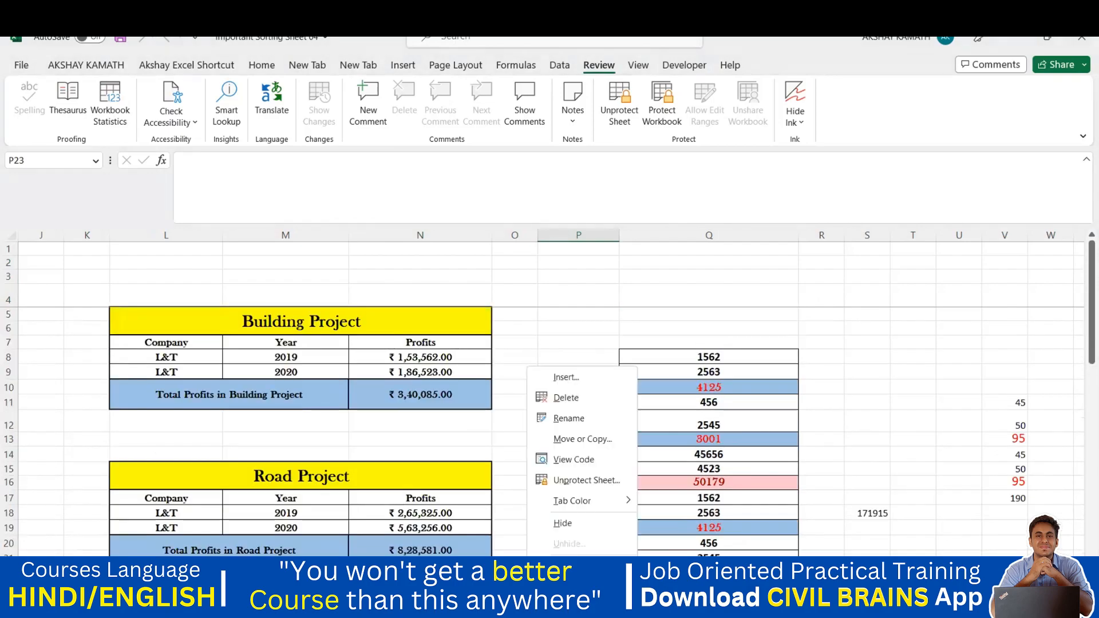
pyautogui.click(573, 405)
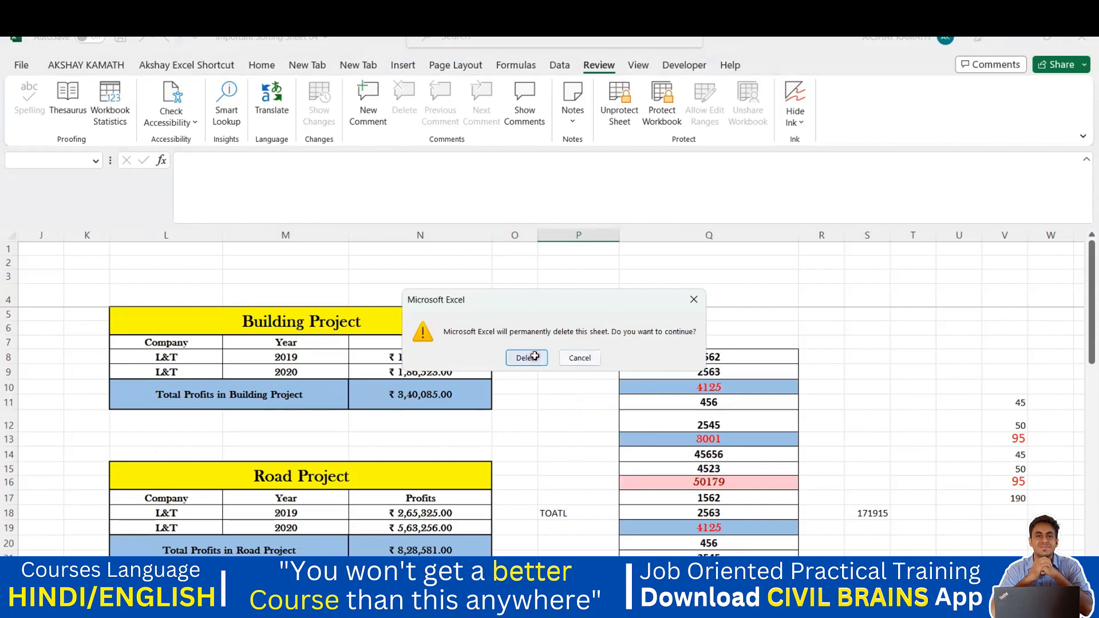
pyautogui.click(534, 356)
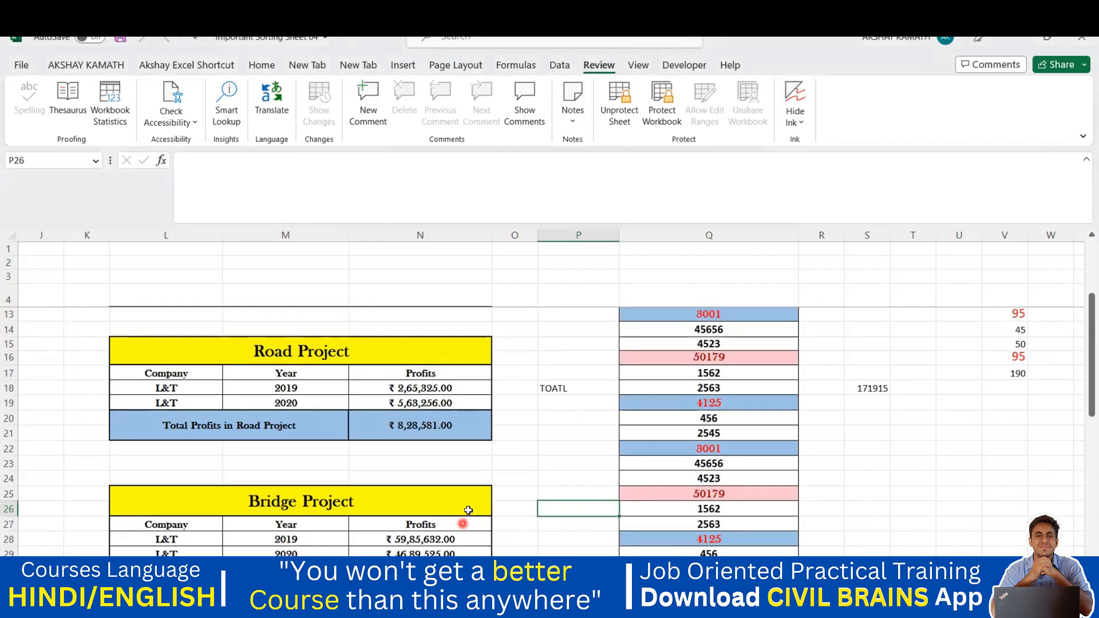
# Return to the Building Project sheet and select cells Q16 and U14
pyautogui.scroll(3, 466, 510)
pyautogui.click(413, 579)
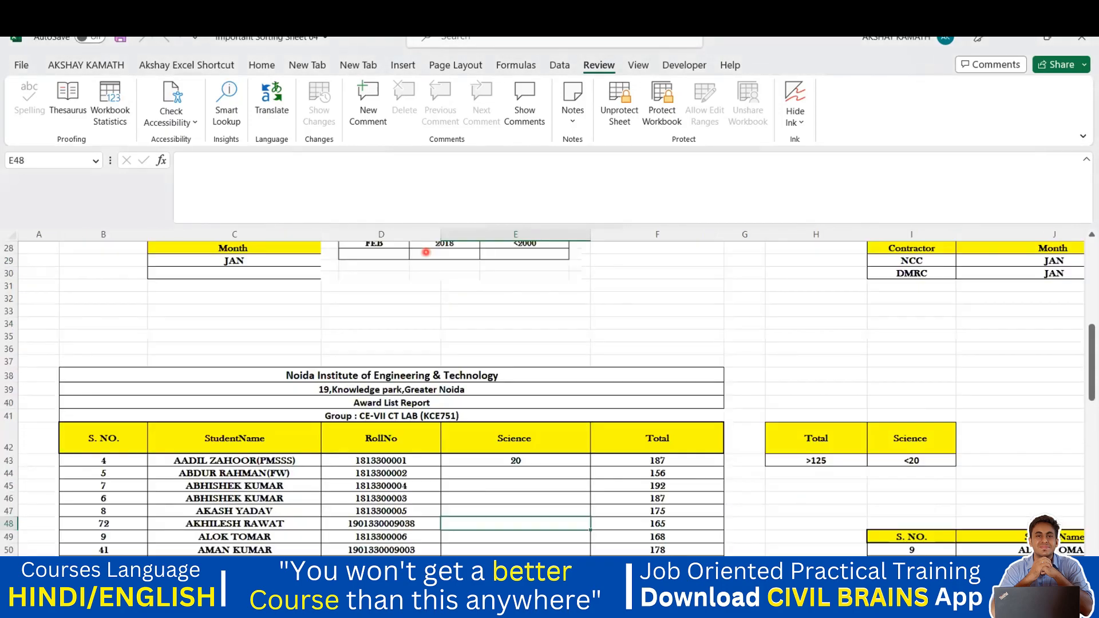
pyautogui.scroll(3, 567, 456)
pyautogui.scroll(3, 592, 509)
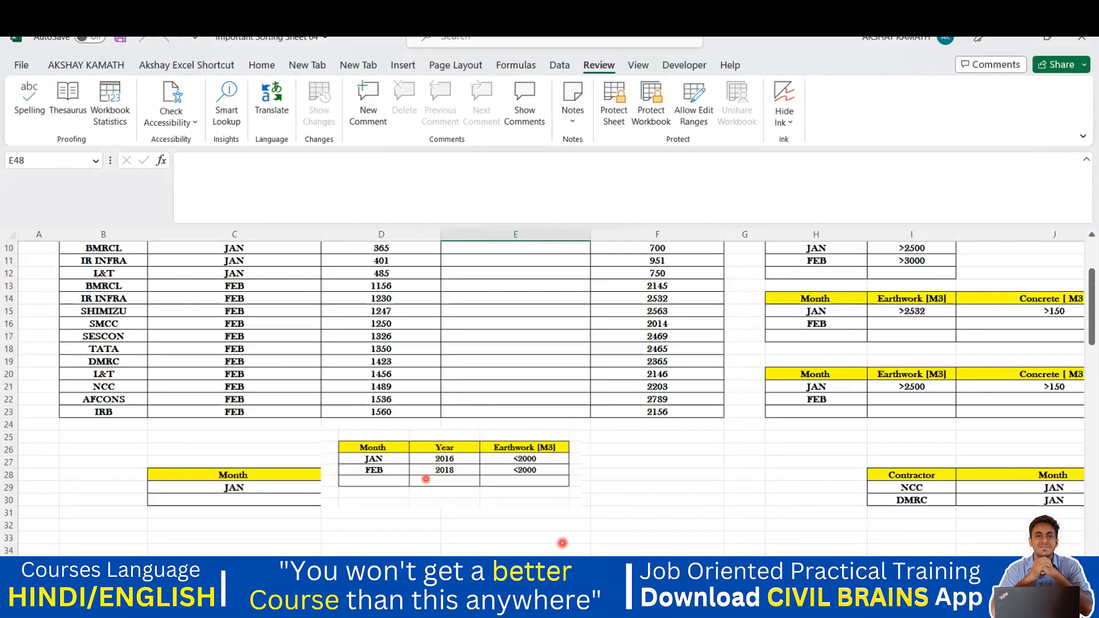
pyautogui.click(369, 579)
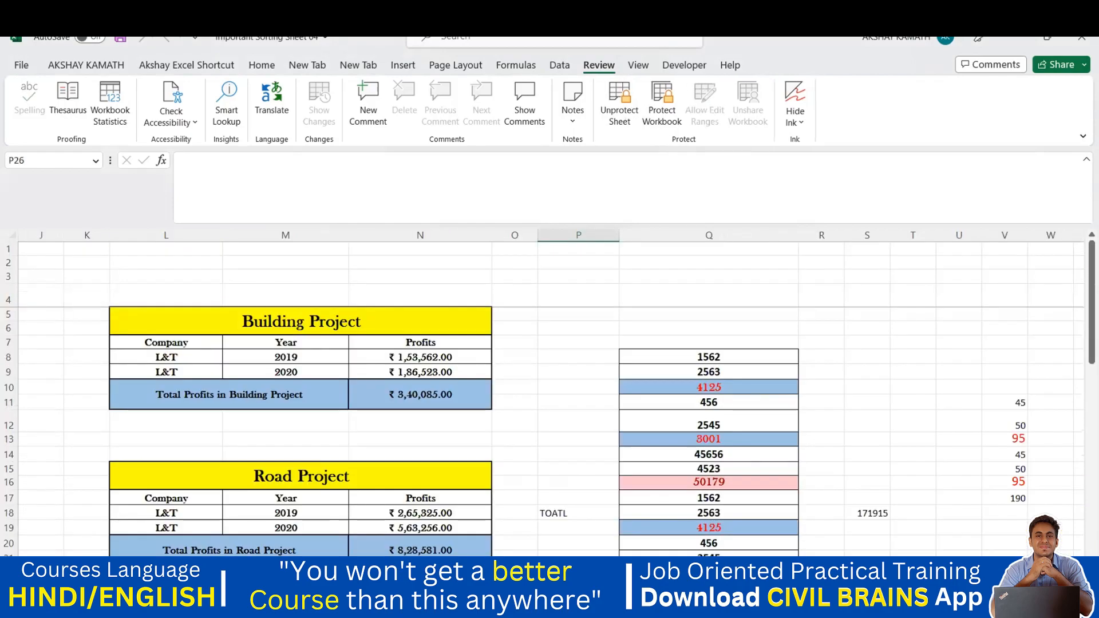
pyautogui.click(651, 480)
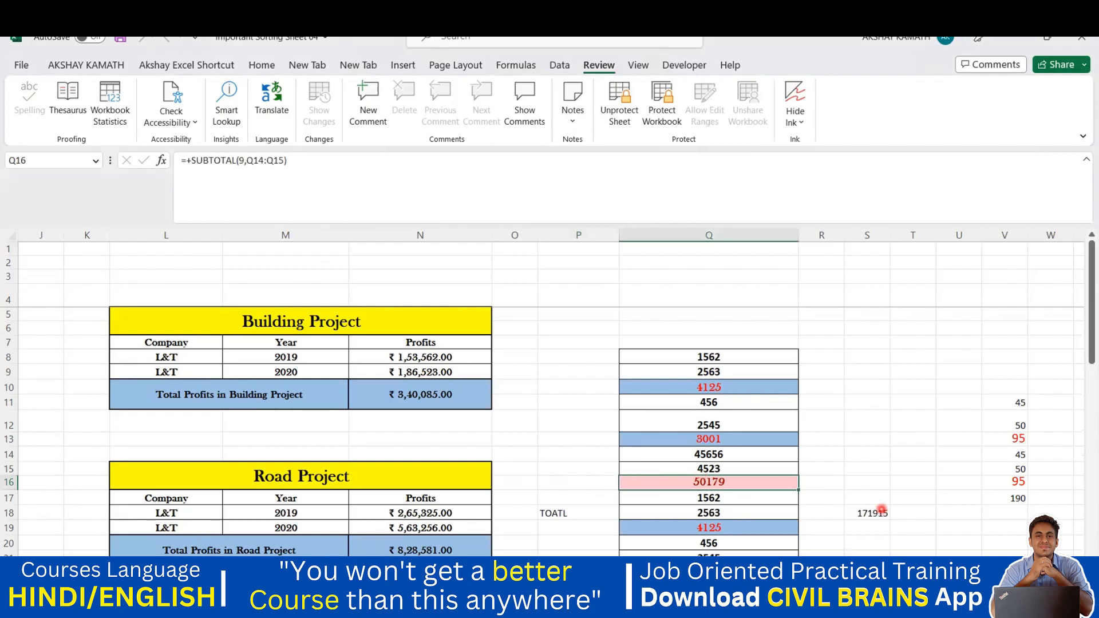
pyautogui.click(958, 454)
# Unprotect the project sheet with its password, then select cell O18
pyautogui.rightClick(449, 578)
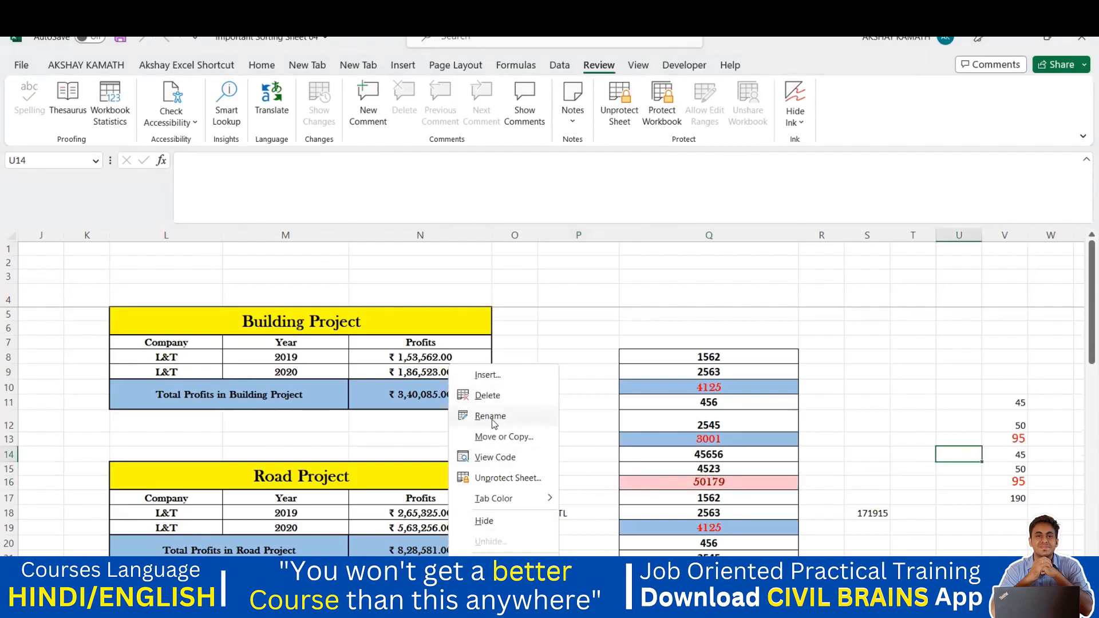
pyautogui.click(509, 479)
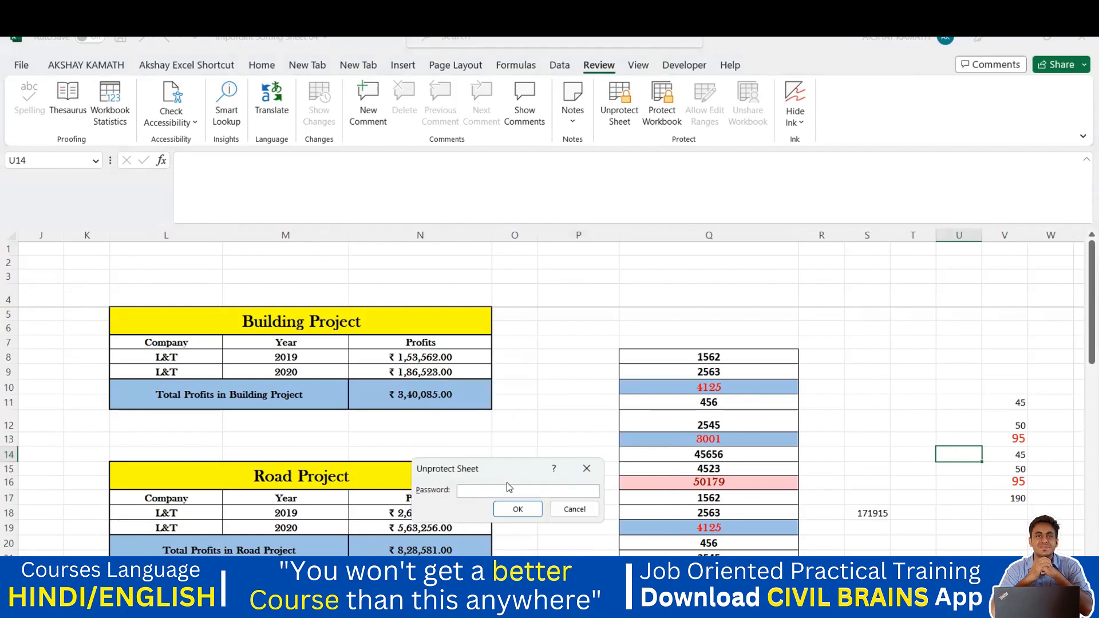
pyautogui.write('123')
pyautogui.click(517, 509)
pyautogui.click(532, 512)
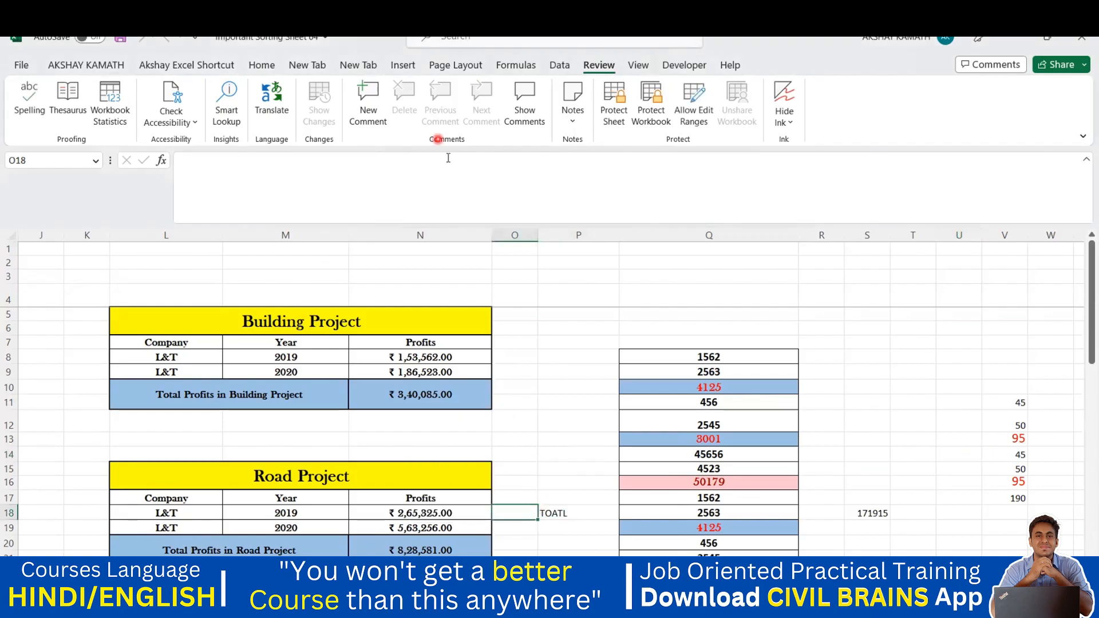
pyautogui.click(375, 91)
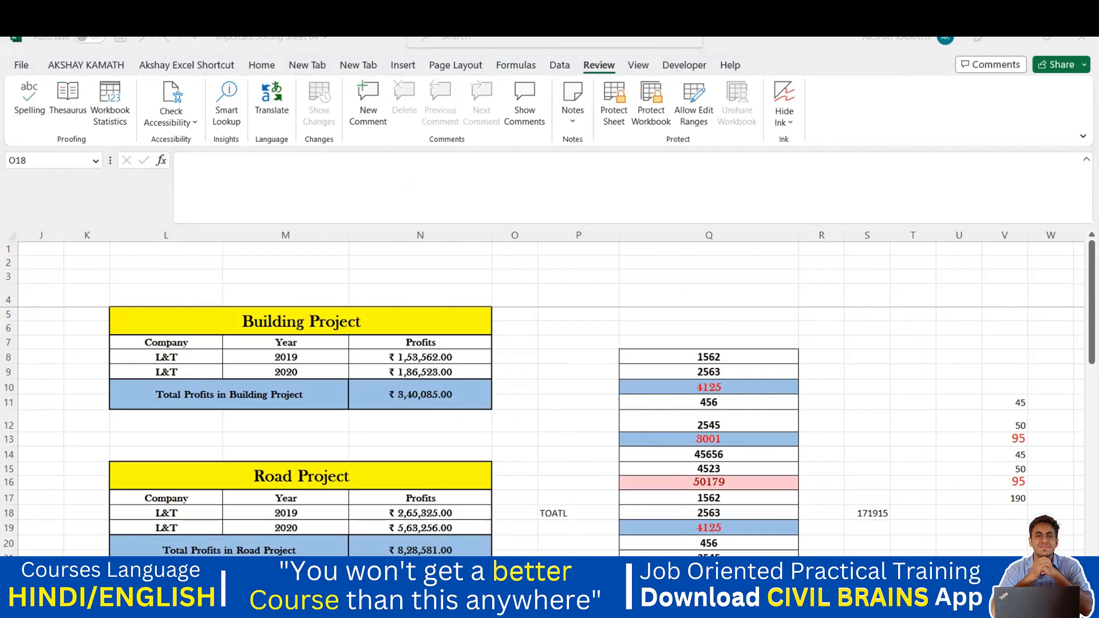
# Go to the Award List sheet and copy a selection near its last student rows
pyautogui.click(410, 578)
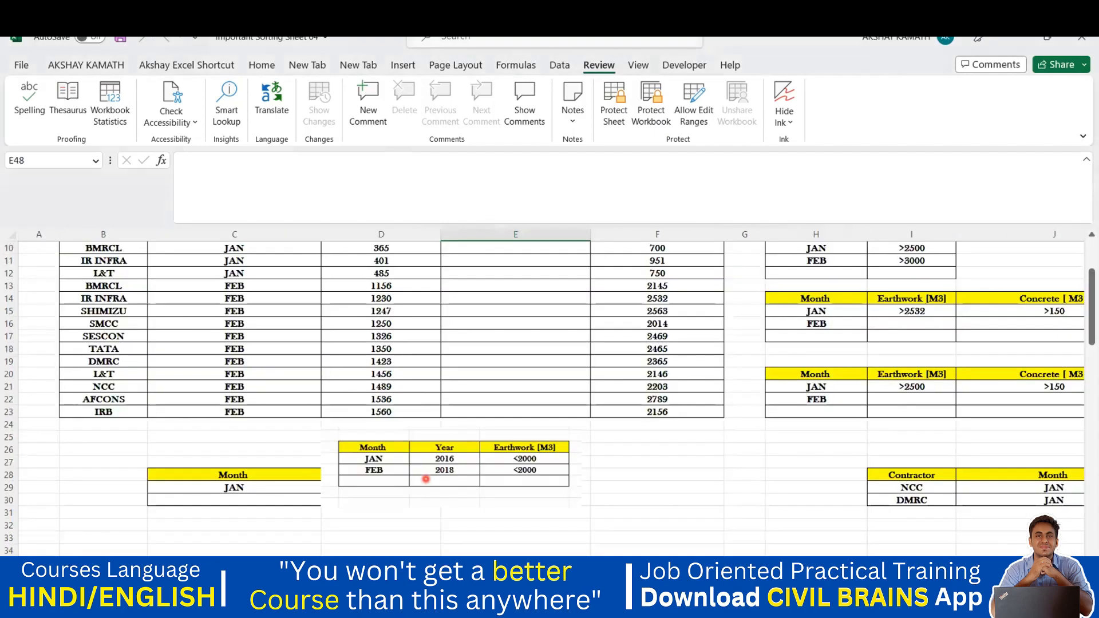
pyautogui.scroll(-7, 410, 451)
pyautogui.scroll(-20, 407, 457)
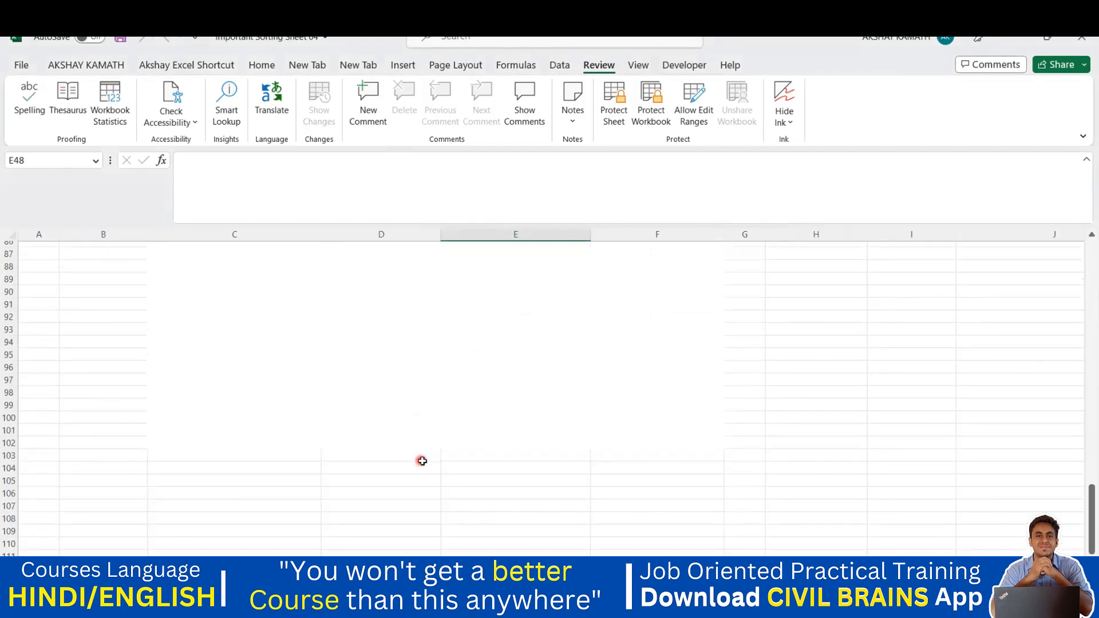
pyautogui.scroll(13, 425, 465)
pyautogui.scroll(7, 425, 466)
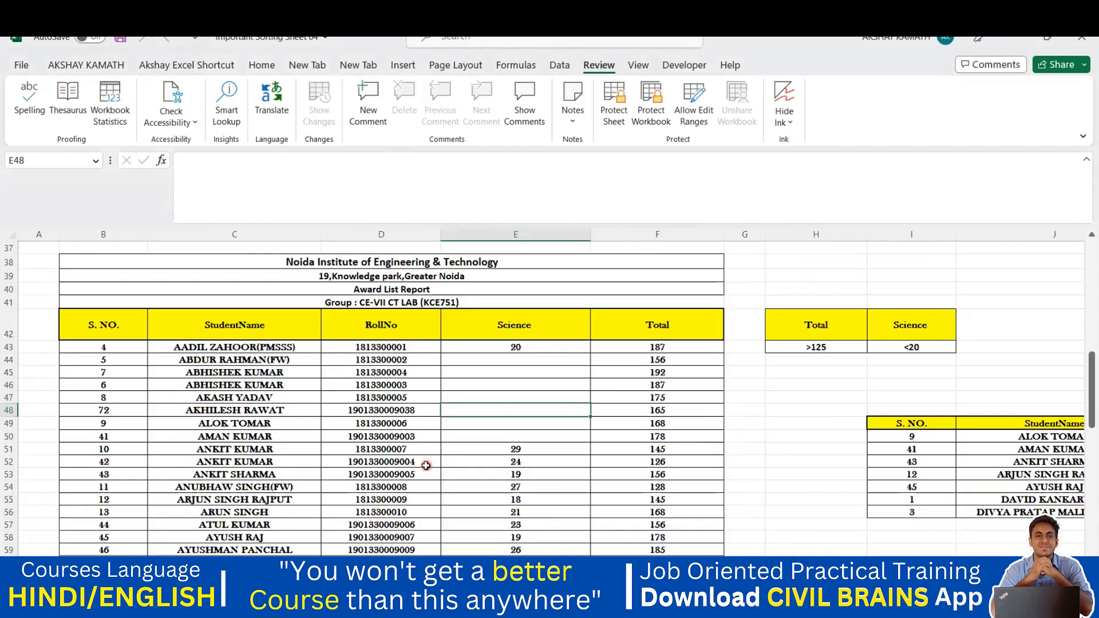
pyautogui.scroll(-1, 429, 467)
pyautogui.scroll(-2, 430, 467)
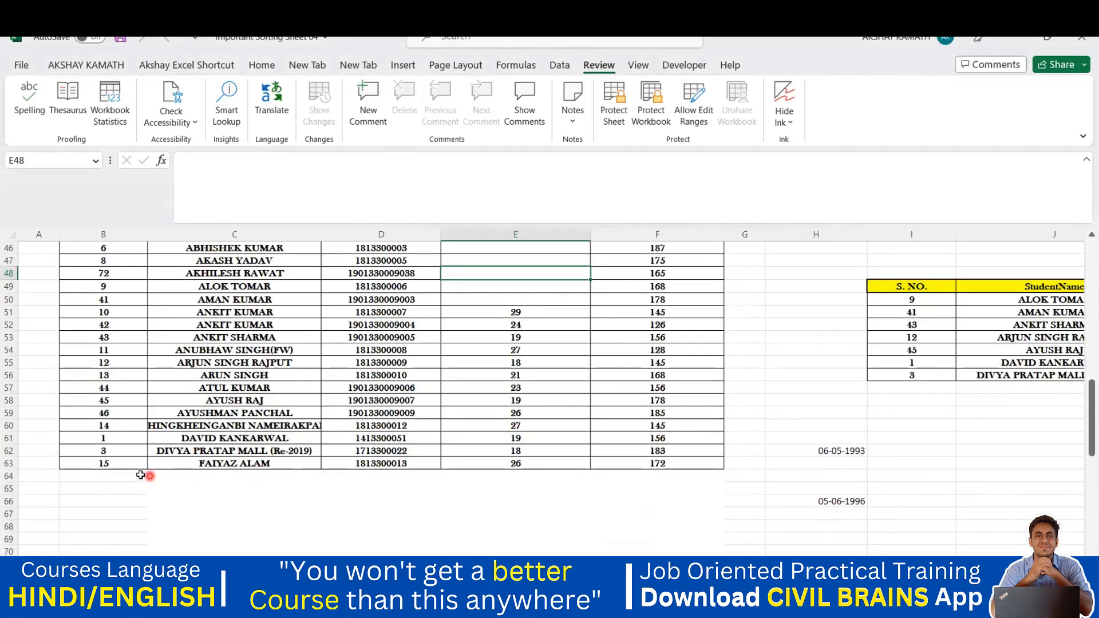
pyautogui.moveTo(149, 464); pyautogui.dragTo(664, 436)
pyautogui.hotkey('ctrl', 'c')
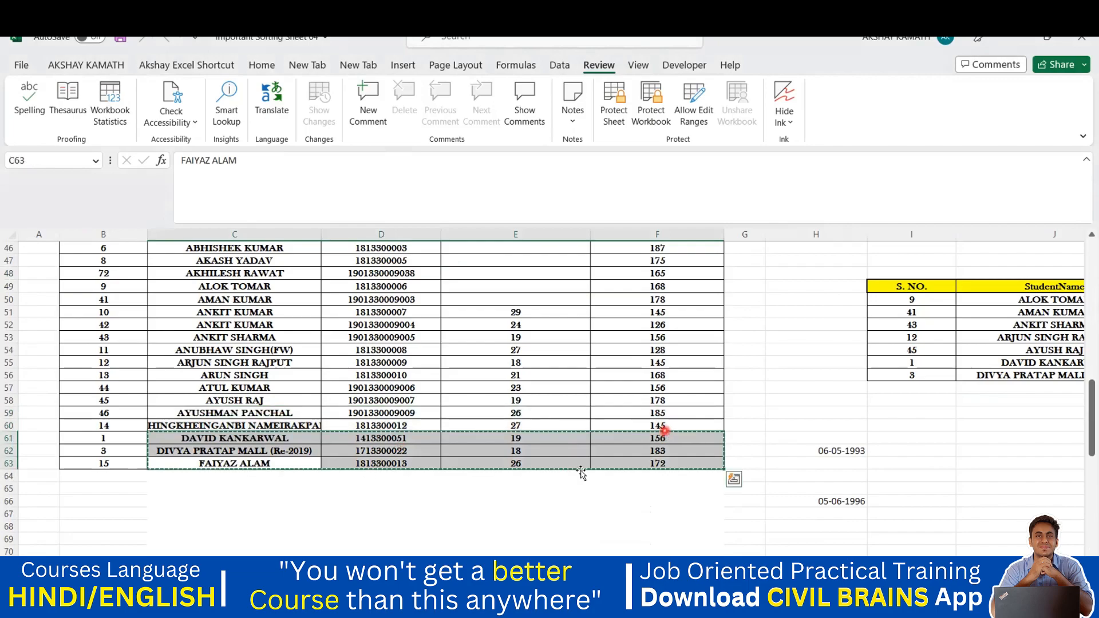
# Copy the last three student rows C61:F63 and paste them at C69
pyautogui.scroll(-3, 363, 473)
pyautogui.click(170, 458)
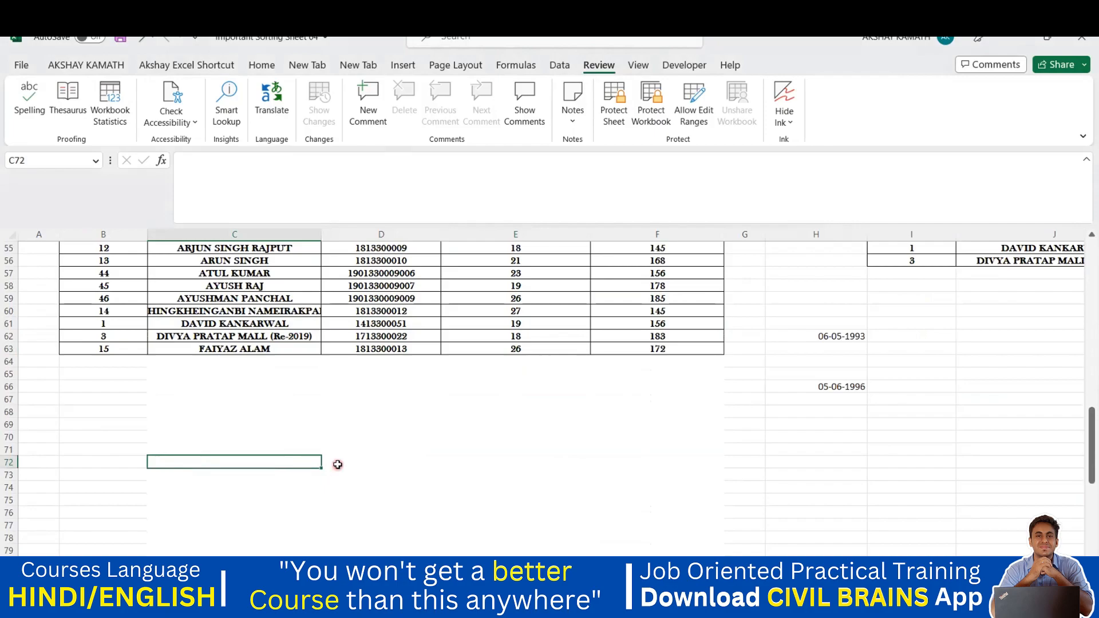
pyautogui.moveTo(184, 323); pyautogui.dragTo(689, 347)
pyautogui.hotkey('ctrl', 'c')
pyautogui.click(192, 426)
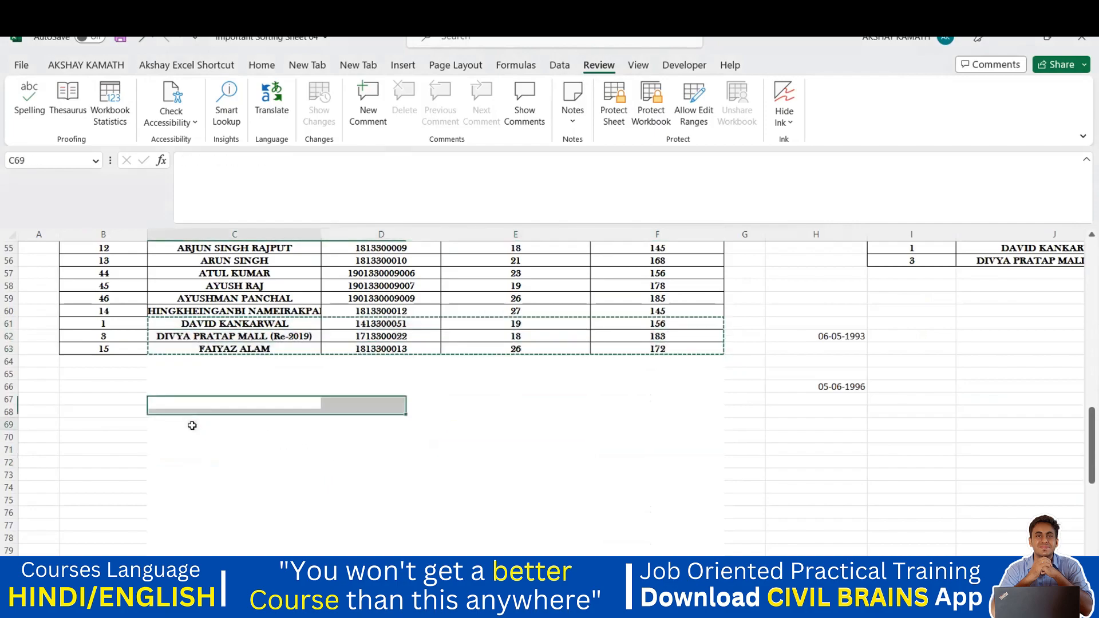
pyautogui.hotkey('ctrl', 'v')
pyautogui.click(313, 384)
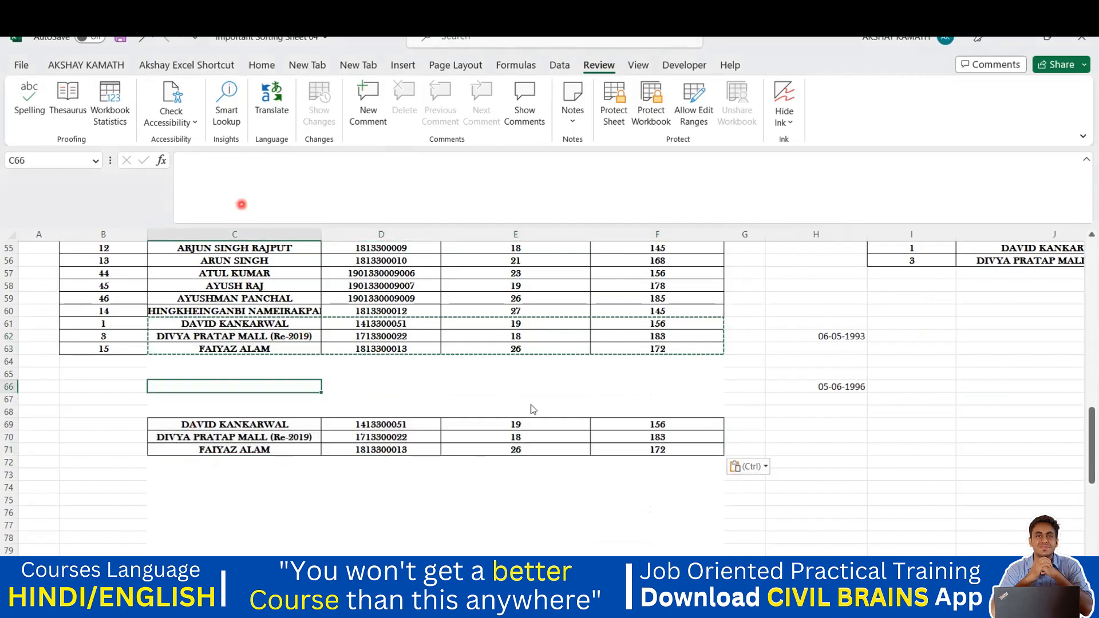
# Clear the copy marquee and select cell B43 as the freeze point
pyautogui.scroll(2, 767, 452)
pyautogui.press('Escape')
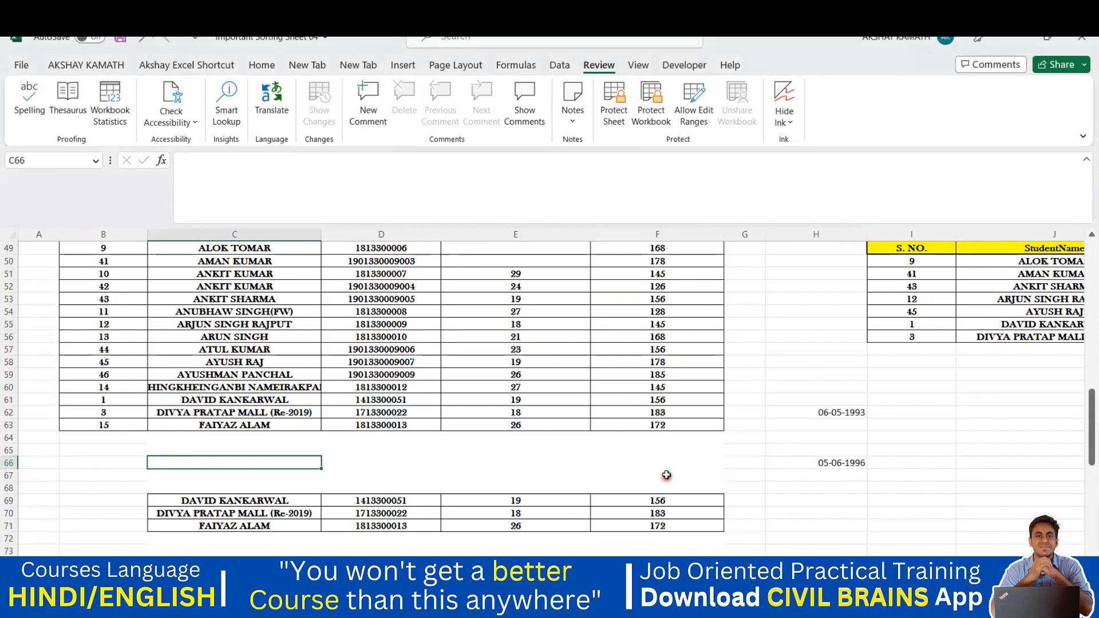
pyautogui.scroll(11, 666, 475)
pyautogui.scroll(-12, 630, 453)
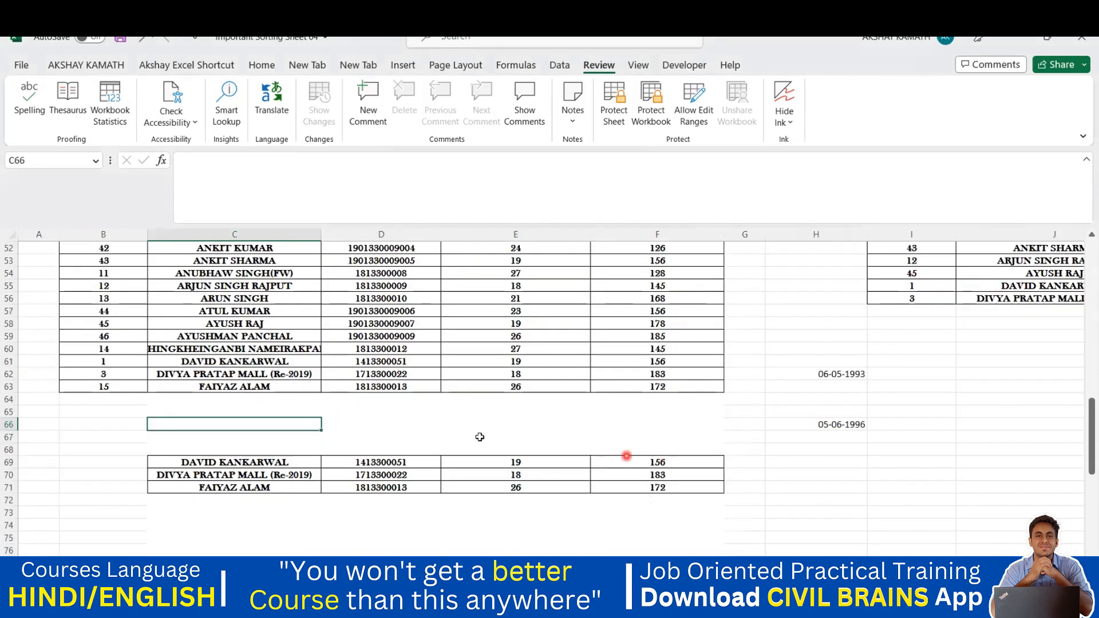
pyautogui.scroll(8, 335, 385)
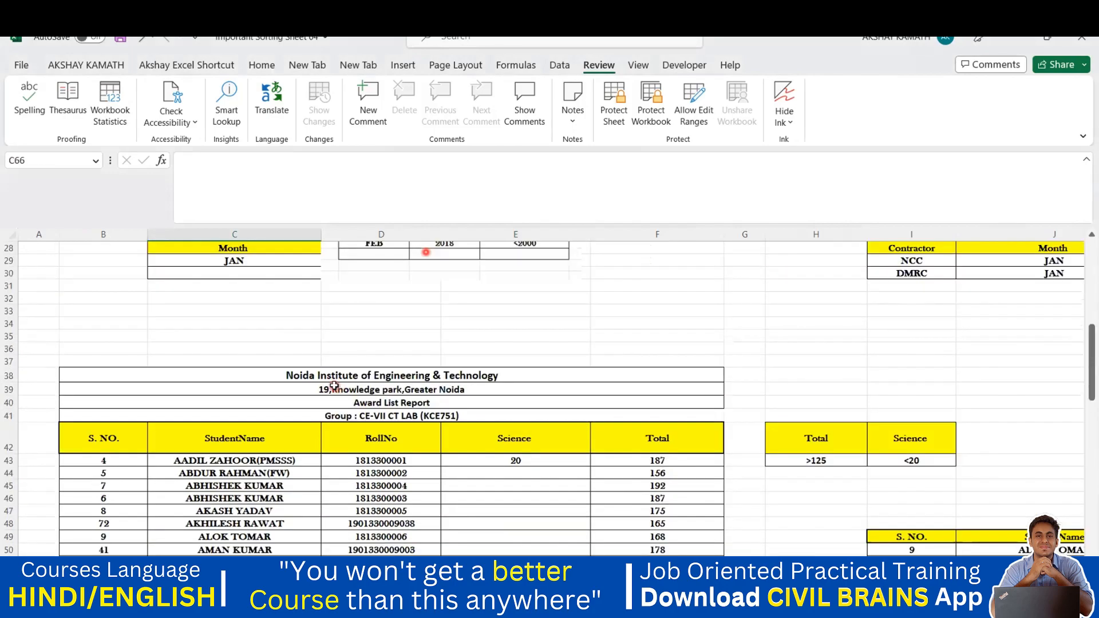
pyautogui.click(72, 459)
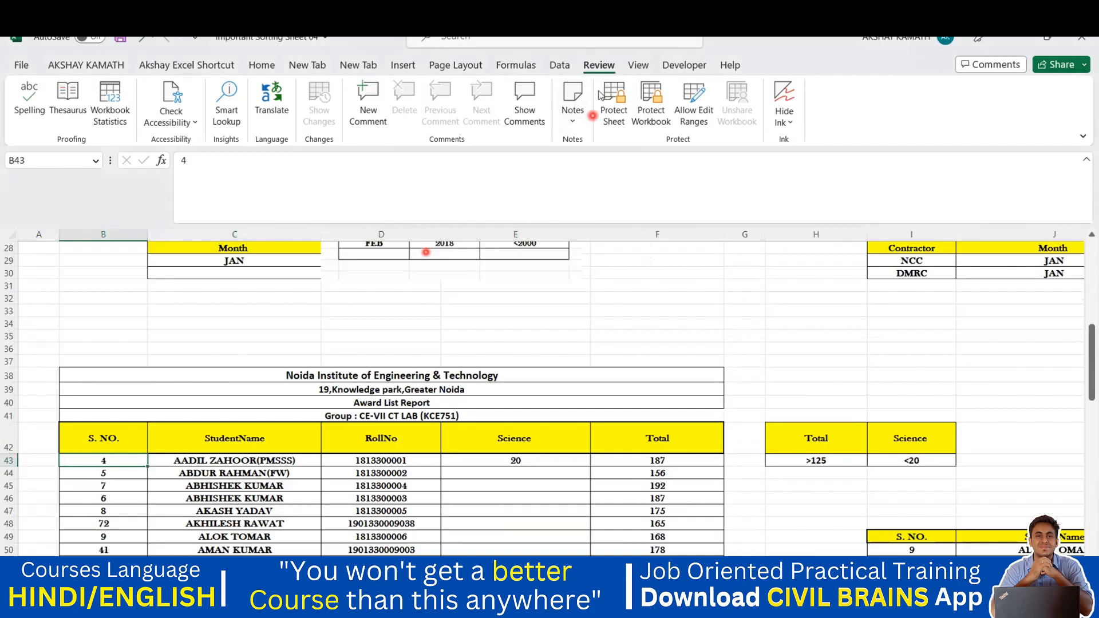
# Freeze panes at B43 so the award-list headings stay fixed
pyautogui.click(638, 65)
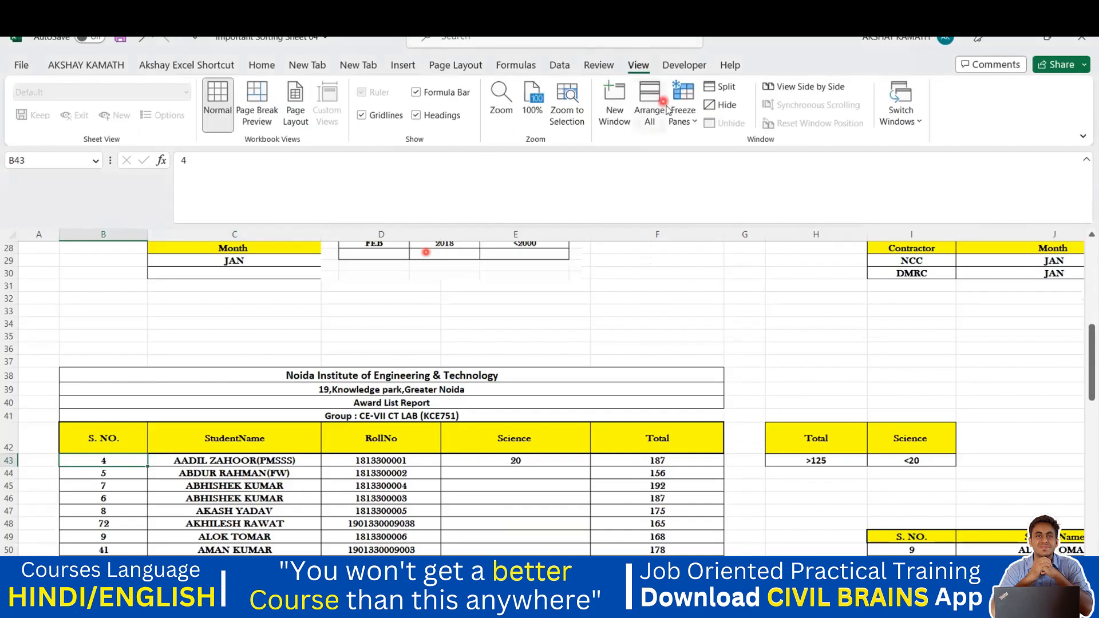
pyautogui.click(683, 108)
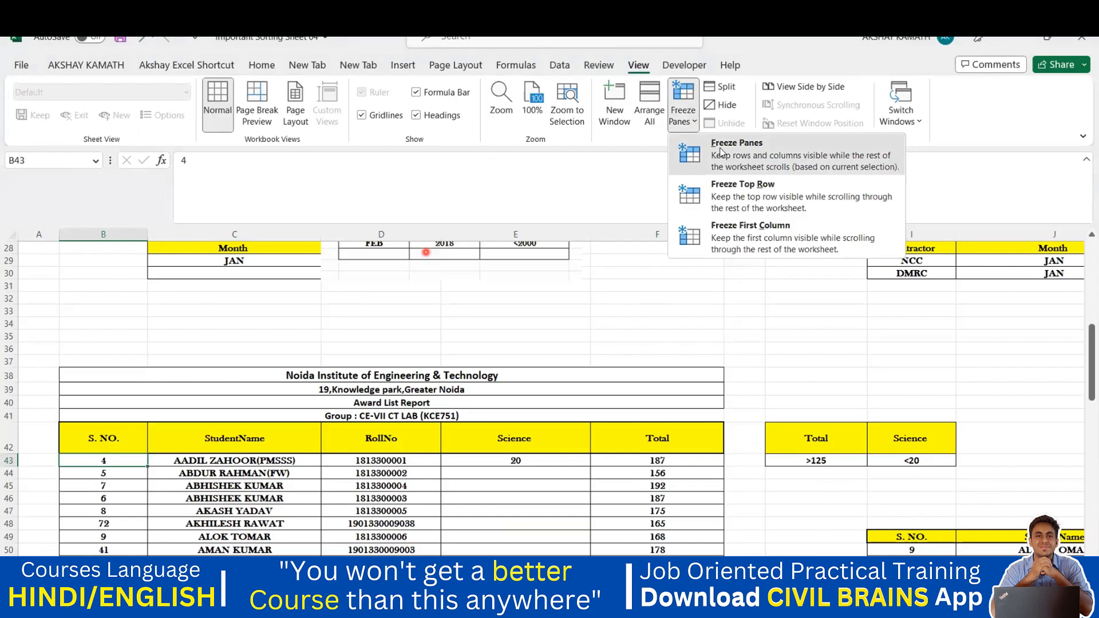
pyautogui.click(720, 151)
pyautogui.scroll(-7, 812, 504)
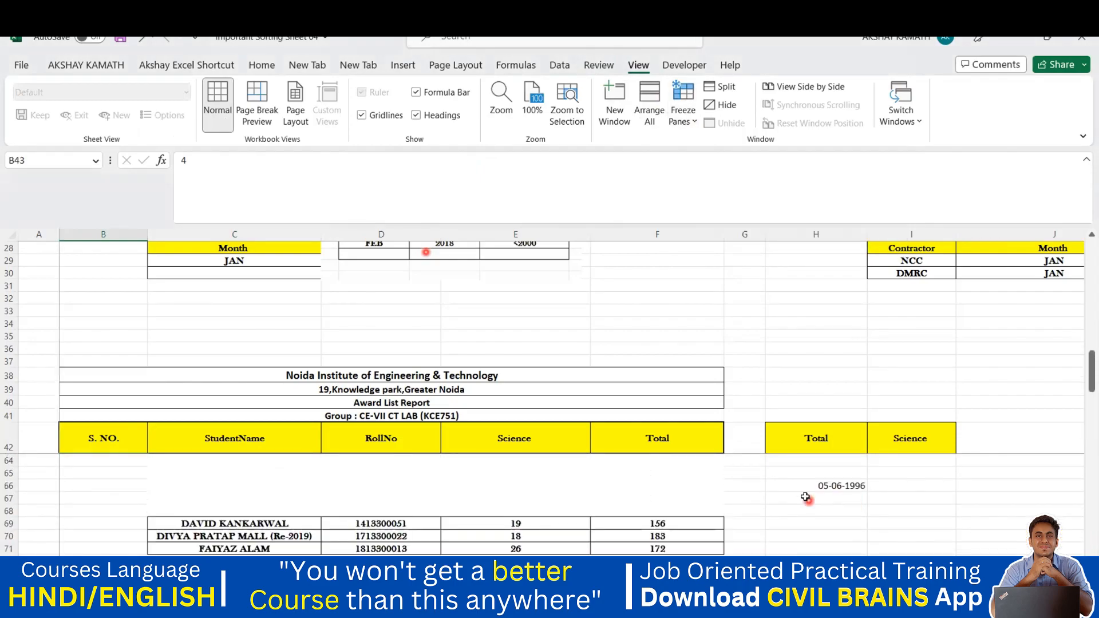
pyautogui.scroll(-1, 804, 497)
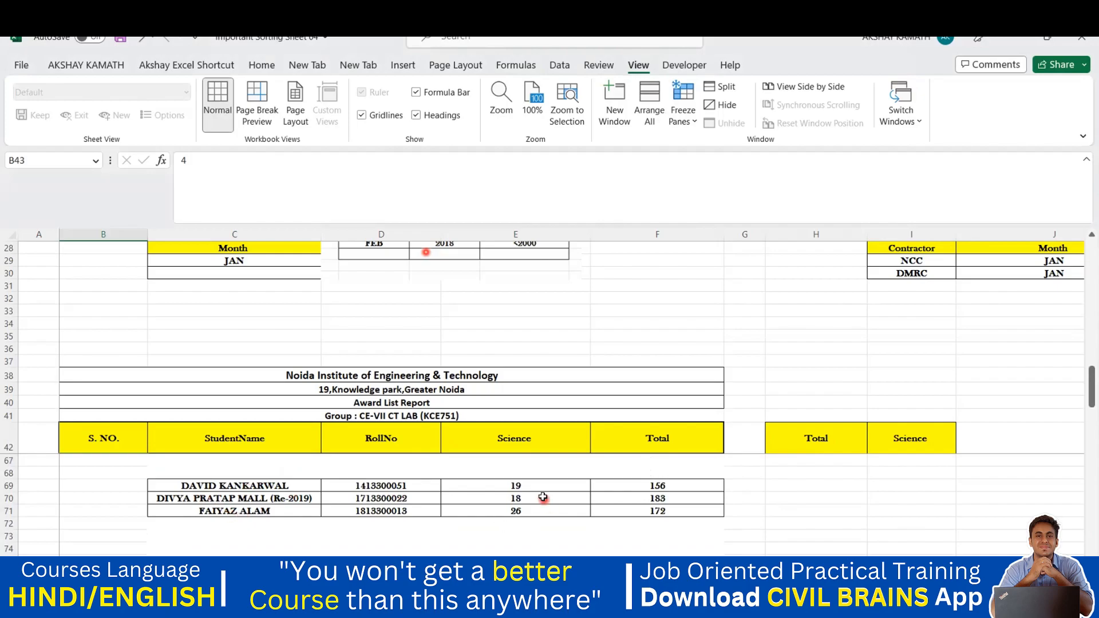
# Delete the Science scores in E69:E71 of the copied rows
pyautogui.moveTo(535, 485); pyautogui.dragTo(553, 513)
pyautogui.press('Delete')
pyautogui.click(580, 536)
pyautogui.click(884, 547)
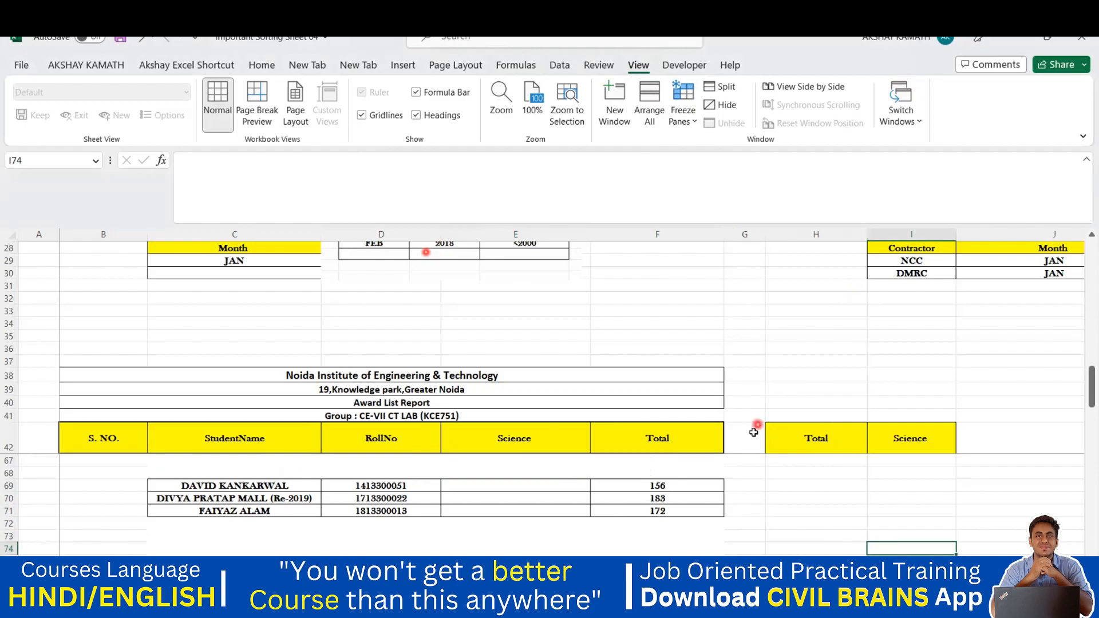
pyautogui.click(555, 488)
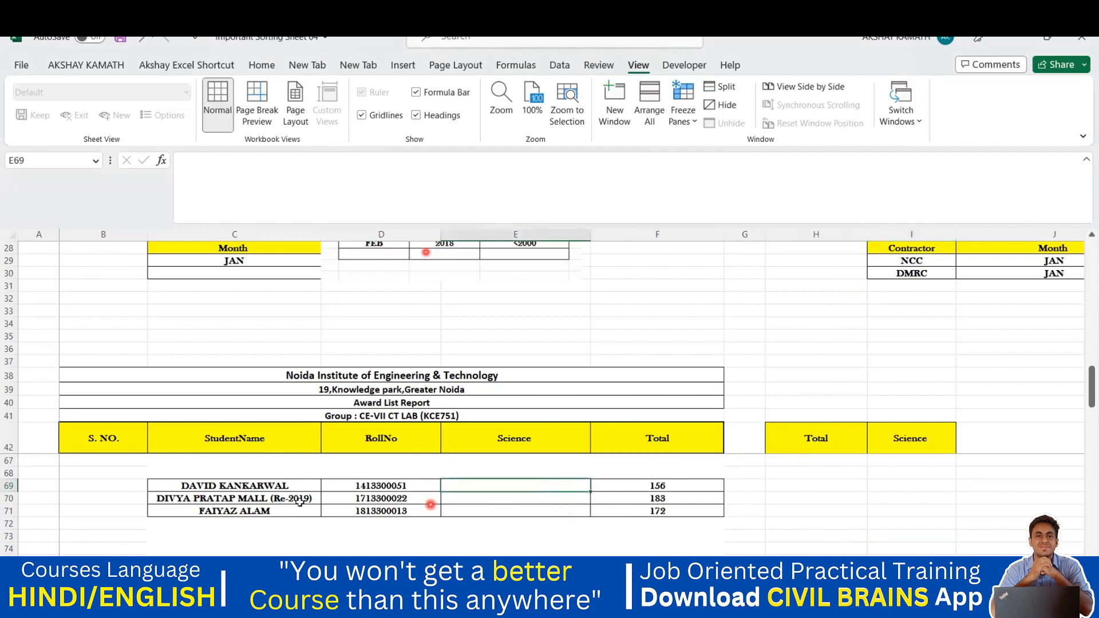
# Widen column C to fit the student names
pyautogui.scroll(4, 338, 499)
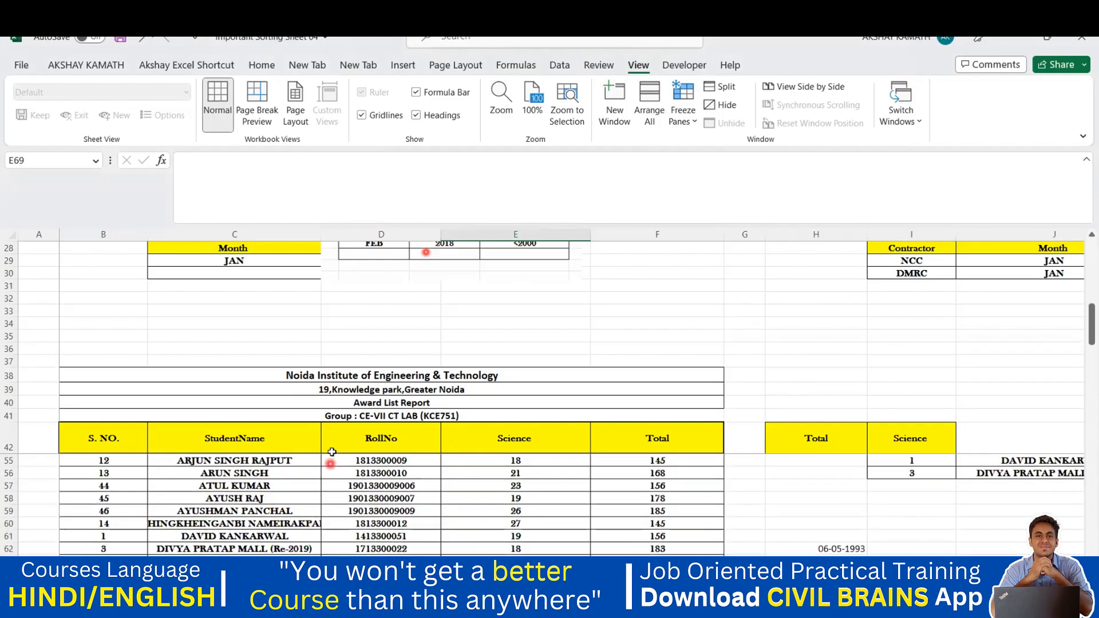
pyautogui.moveTo(322, 234); pyautogui.dragTo(351, 231)
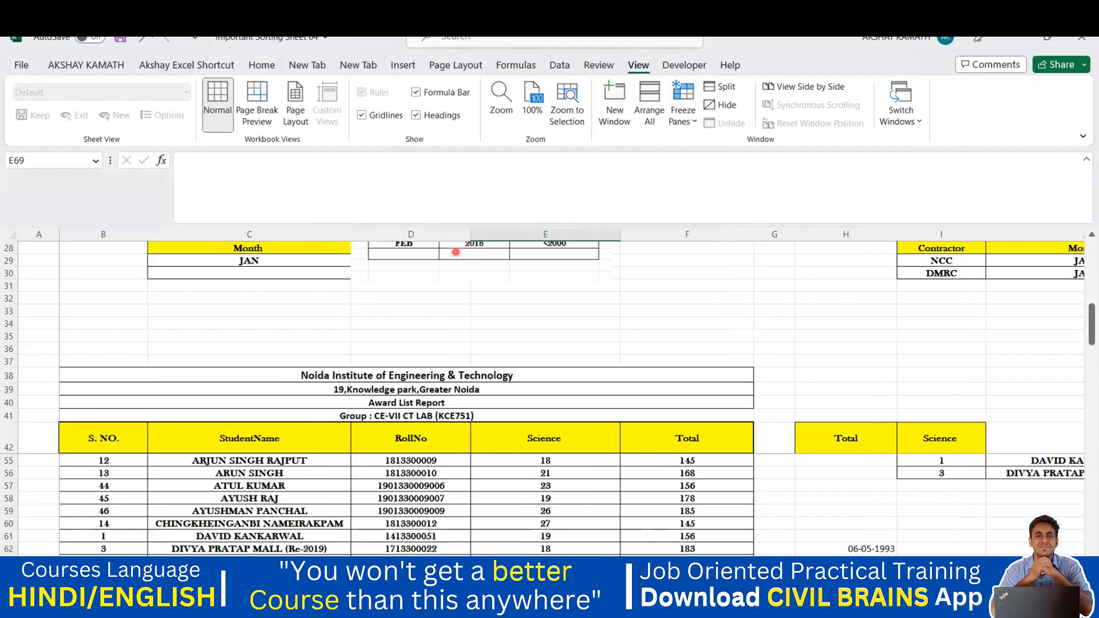
pyautogui.moveTo(770, 601)
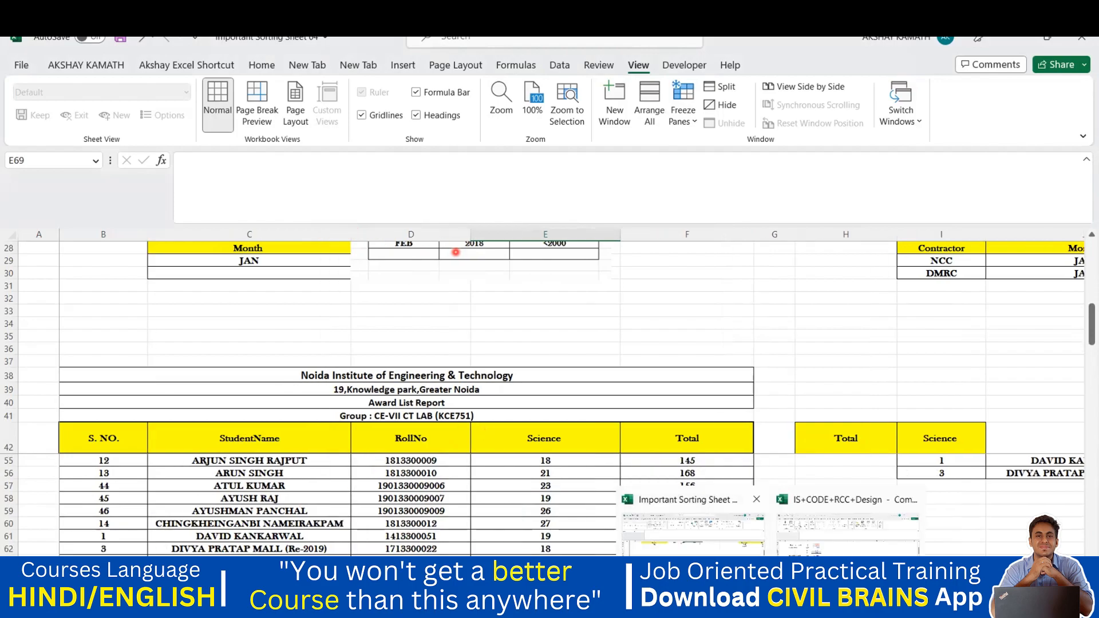
pyautogui.click(694, 564)
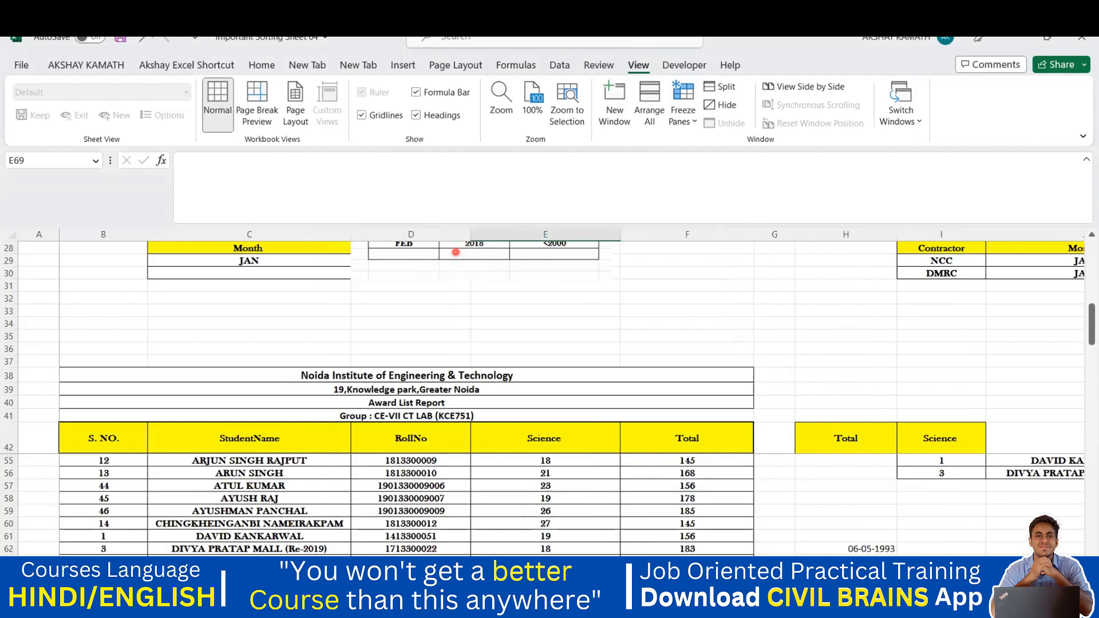
# Switch to the student marks sheet and select empty cells below its score table
pyautogui.hotkey('ctrl', 'pagedown')
pyautogui.scroll(-5, 491, 503)
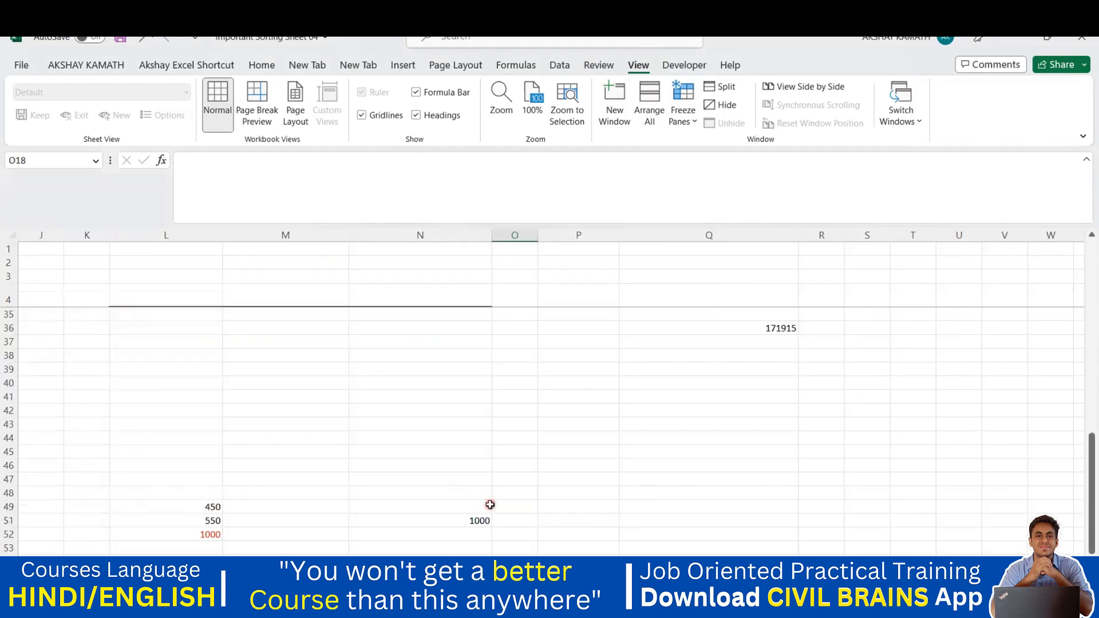
pyautogui.scroll(5, 493, 510)
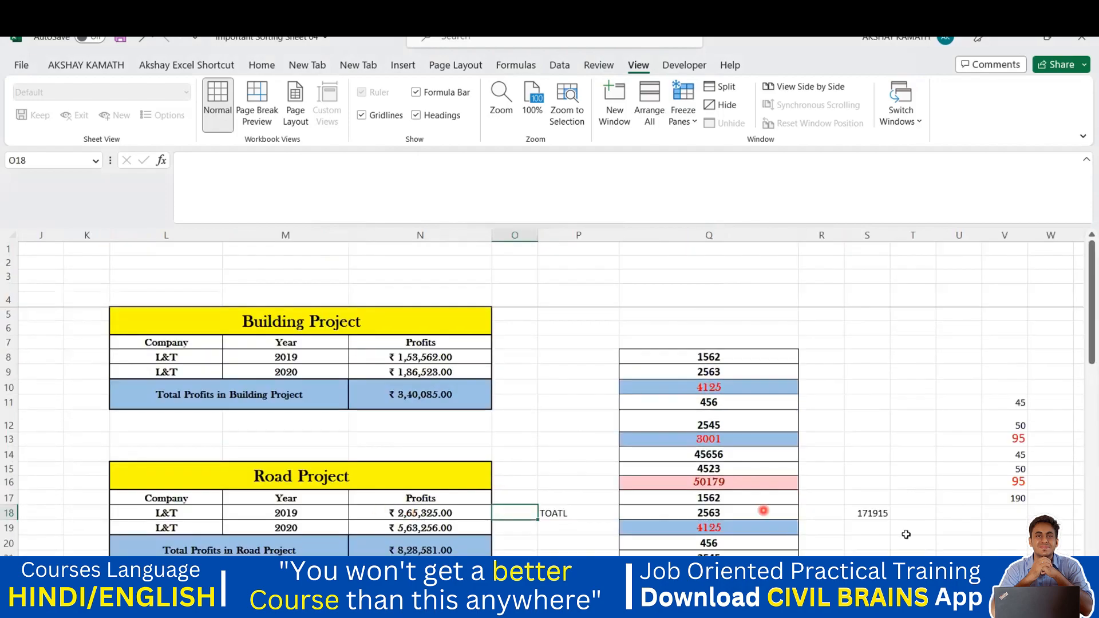
pyautogui.hscroll(-5, 618, 491)
pyautogui.scroll(-10, 623, 490)
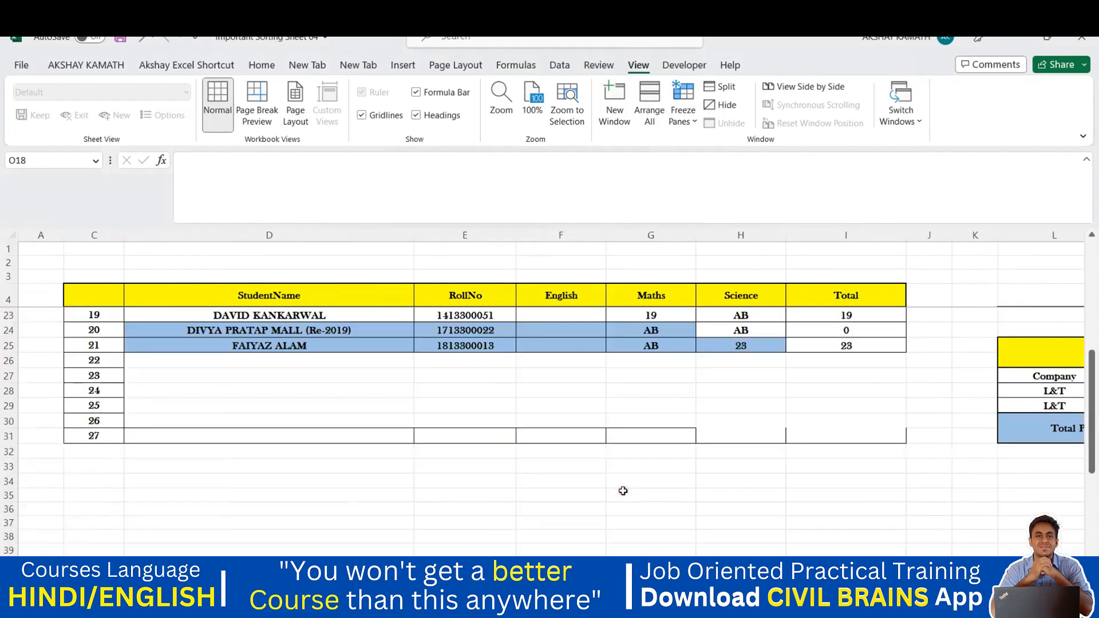
pyautogui.scroll(-3, 625, 490)
pyautogui.click(717, 483)
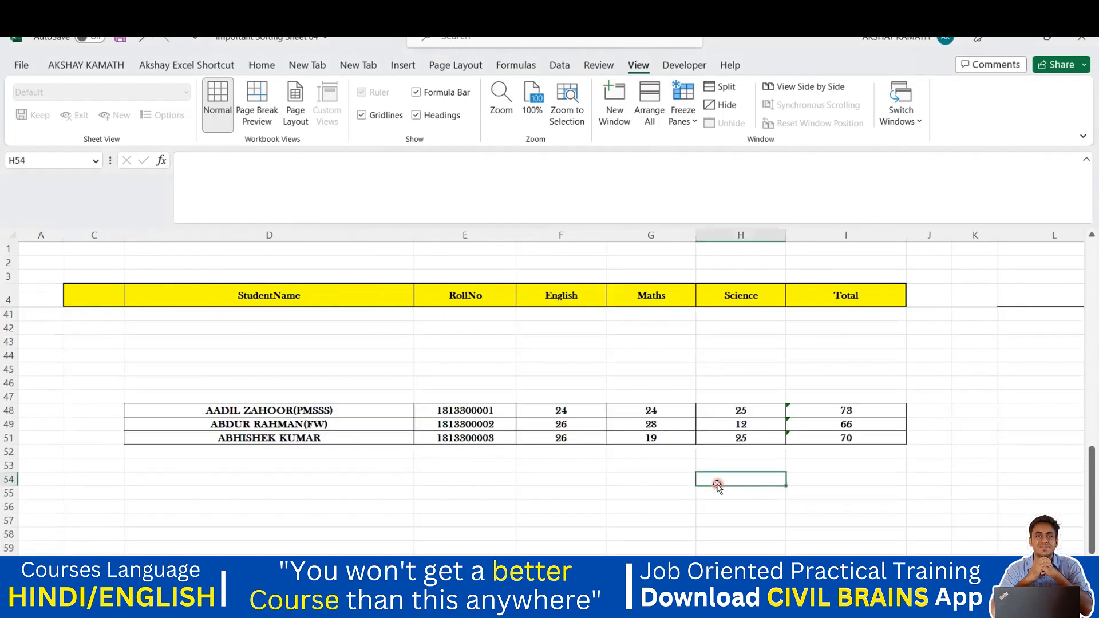
pyautogui.scroll(2, 715, 487)
pyautogui.scroll(-2, 412, 470)
pyautogui.moveTo(308, 413); pyautogui.dragTo(312, 429)
pyautogui.click(327, 466)
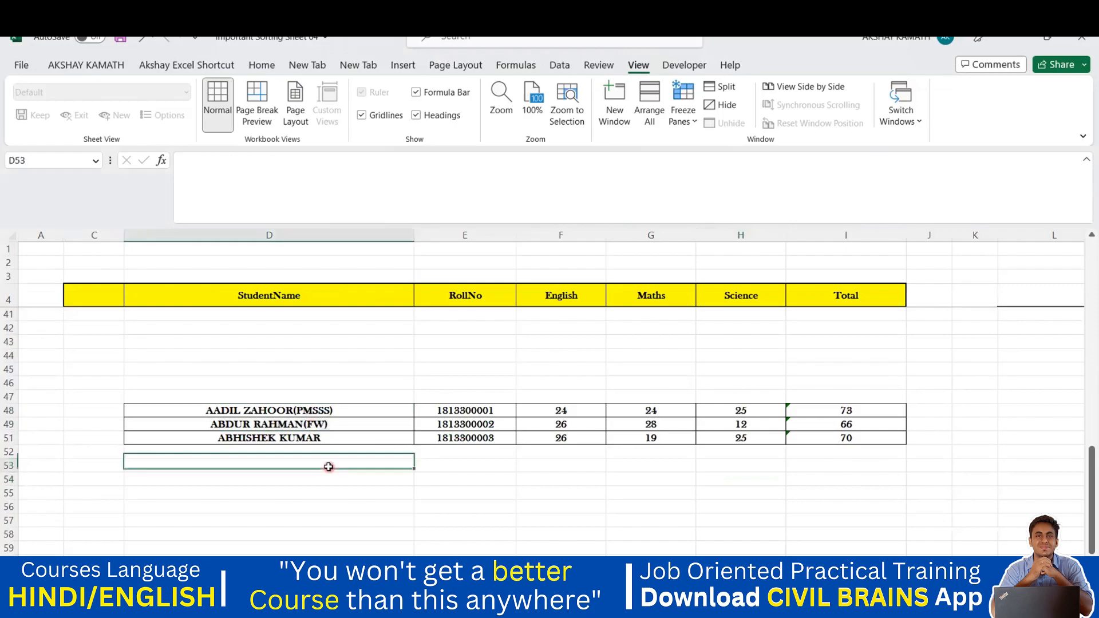
pyautogui.scroll(9, 352, 461)
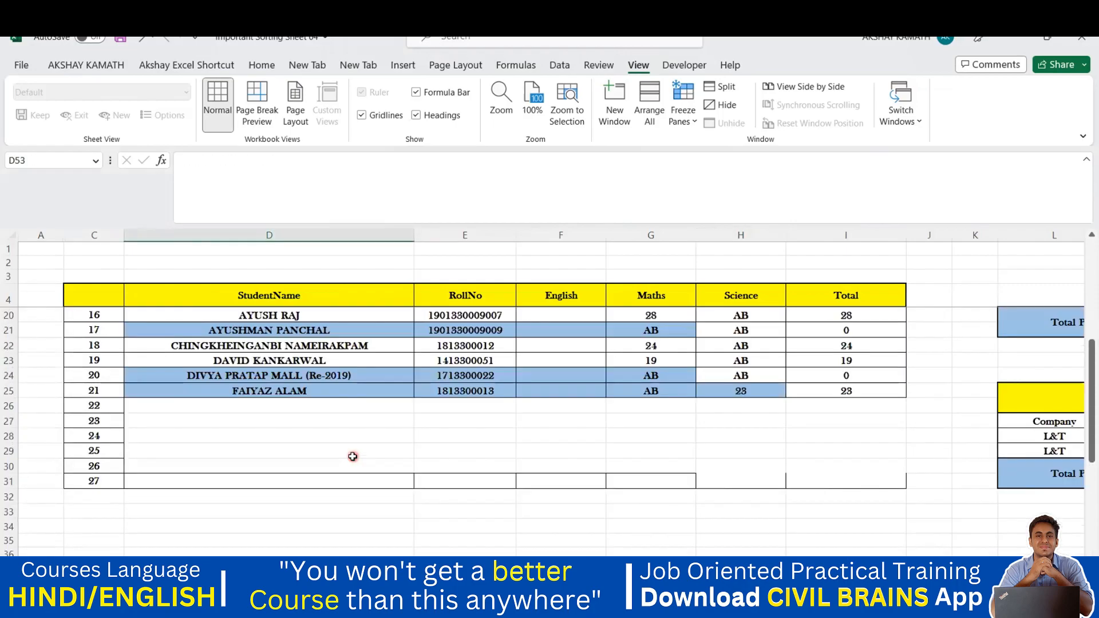
# Paste the last three students' score rows below the table, starting at D52
pyautogui.moveTo(235, 448); pyautogui.dragTo(846, 480)
pyautogui.hotkey('ctrl', 'c')
pyautogui.scroll(-7, 692, 459)
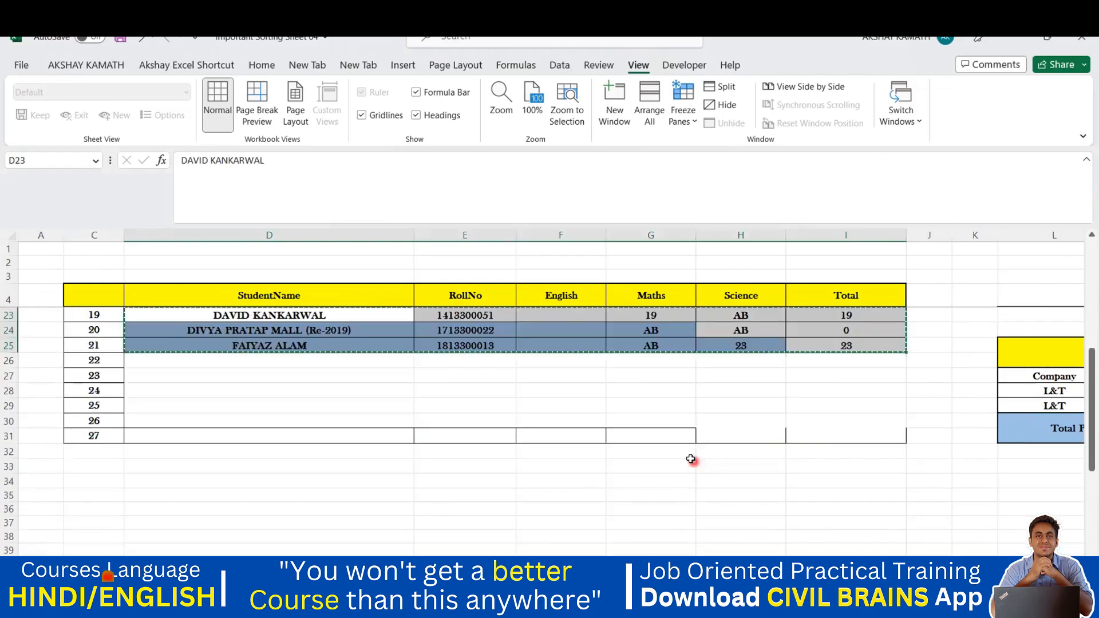
pyautogui.click(190, 531)
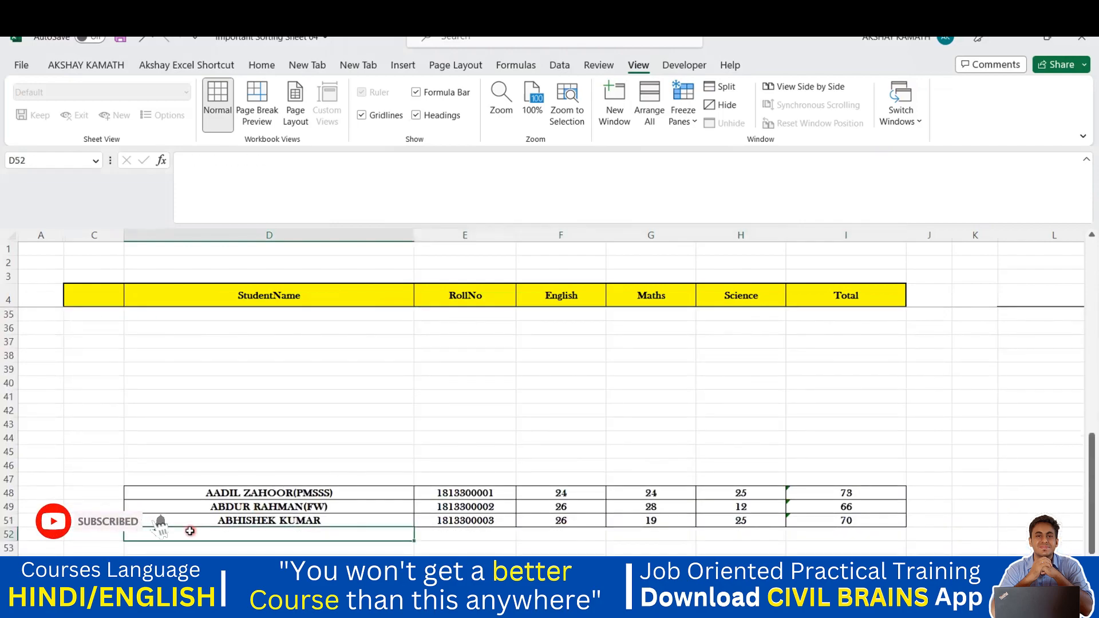
pyautogui.hotkey('ctrl', 'v')
pyautogui.scroll(-3, 408, 504)
pyautogui.click(438, 517)
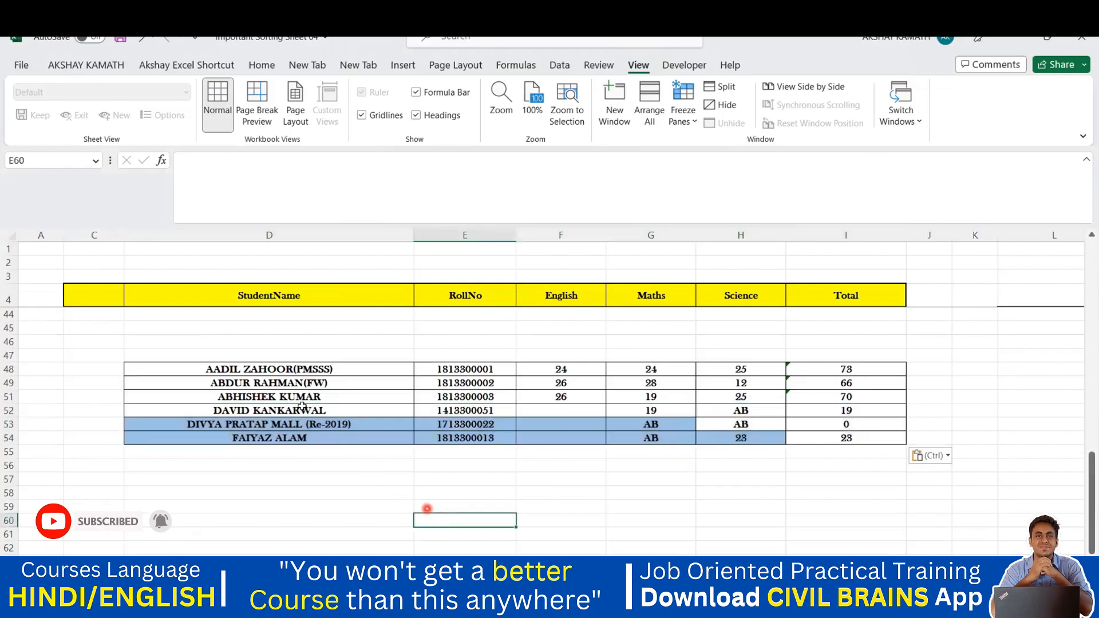
pyautogui.scroll(3, 289, 395)
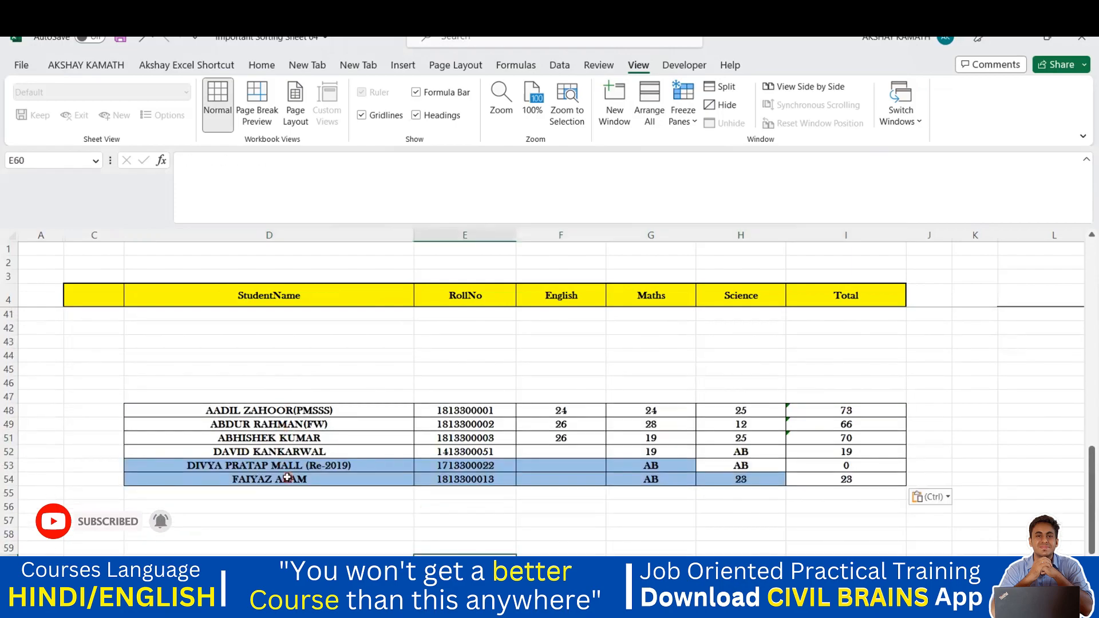
# Clear the English scores in F48:F51
pyautogui.moveTo(570, 410); pyautogui.dragTo(579, 436)
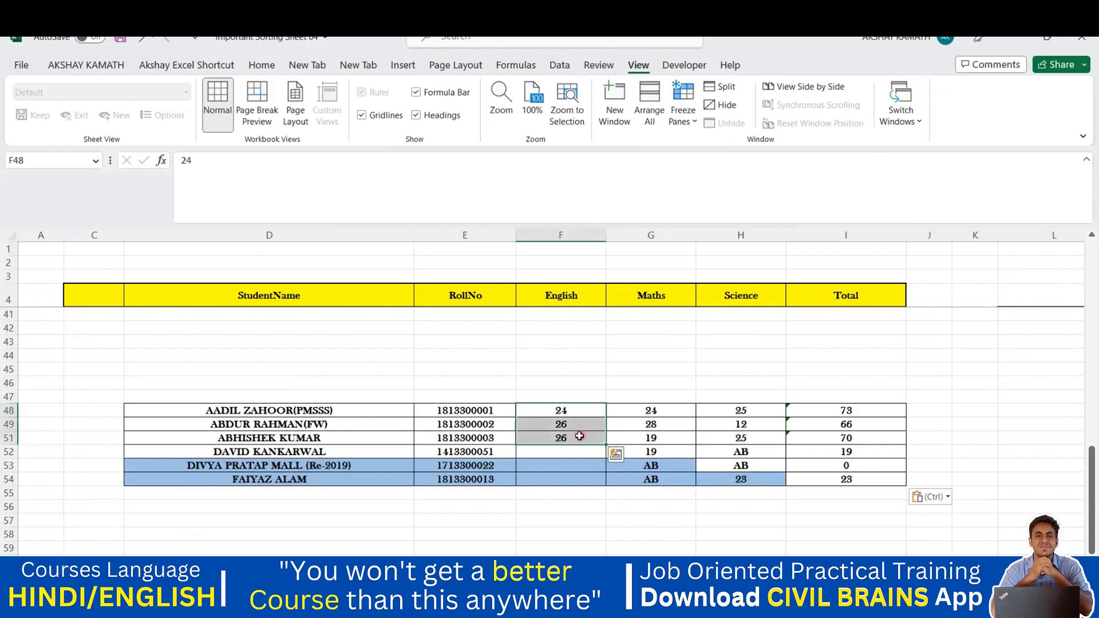
pyautogui.press('Delete')
pyautogui.click(646, 521)
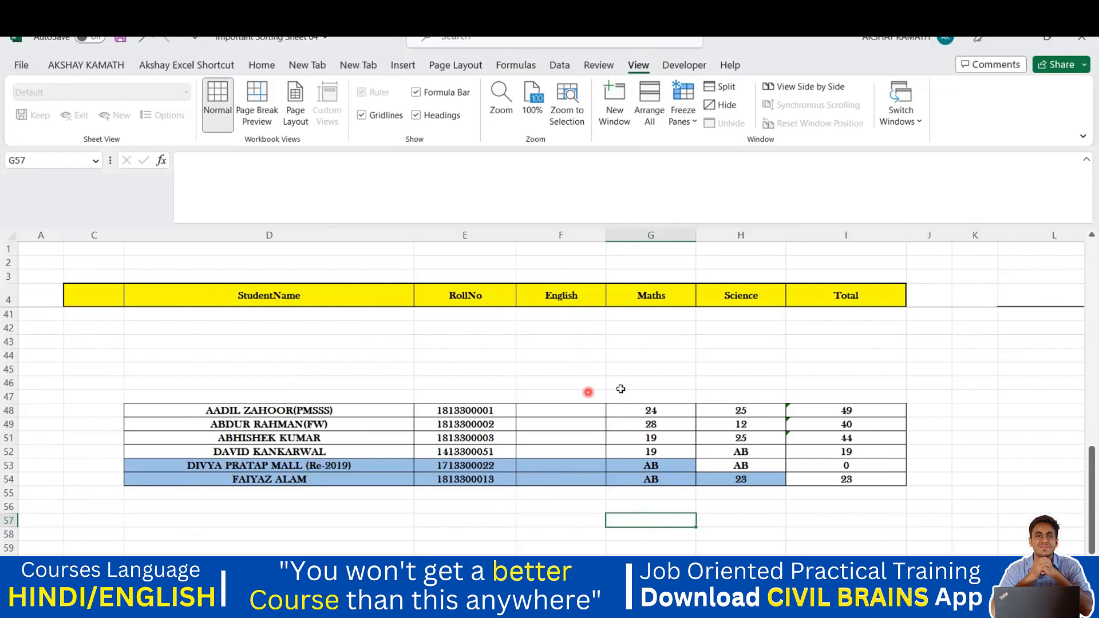
# Enter test English scores of 24 in F48 and 25 in F49
pyautogui.click(576, 411)
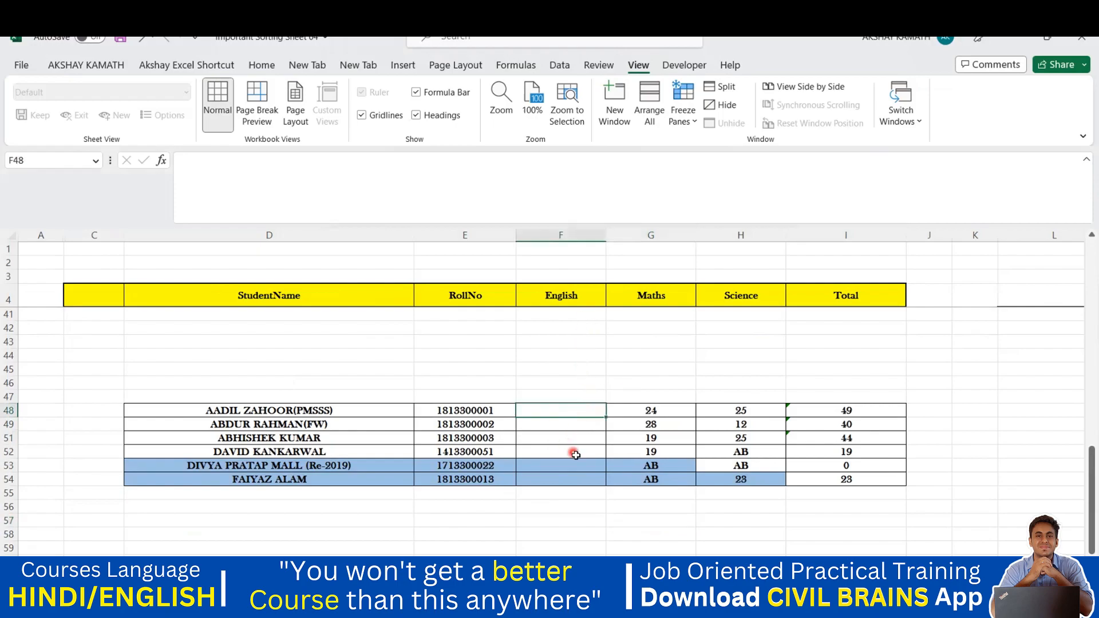
pyautogui.click(575, 454)
pyautogui.click(587, 466)
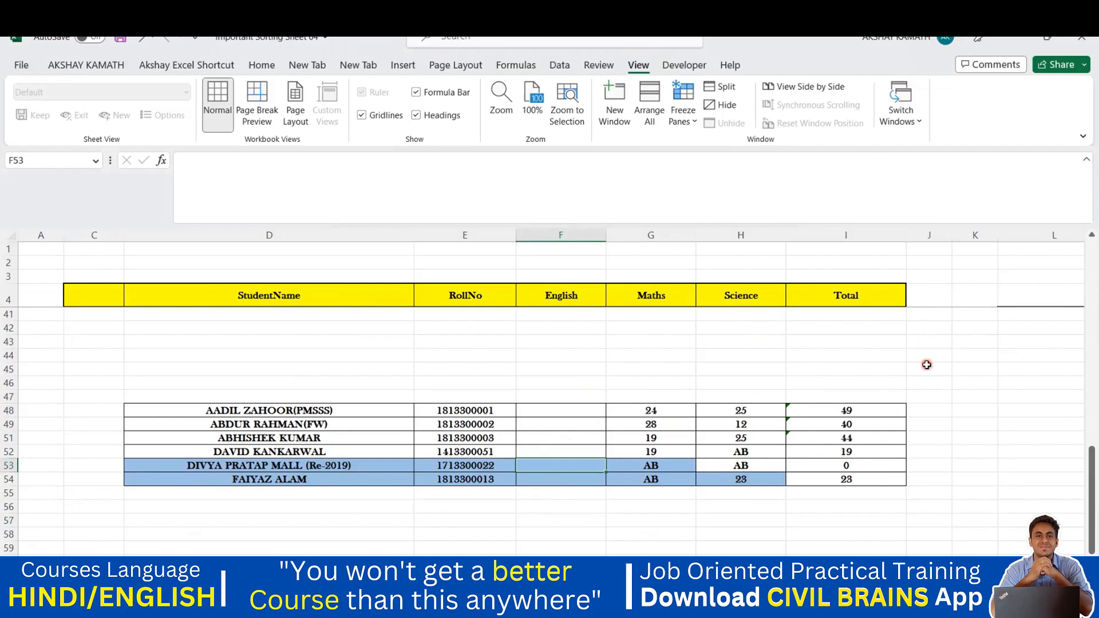
pyautogui.click(561, 410)
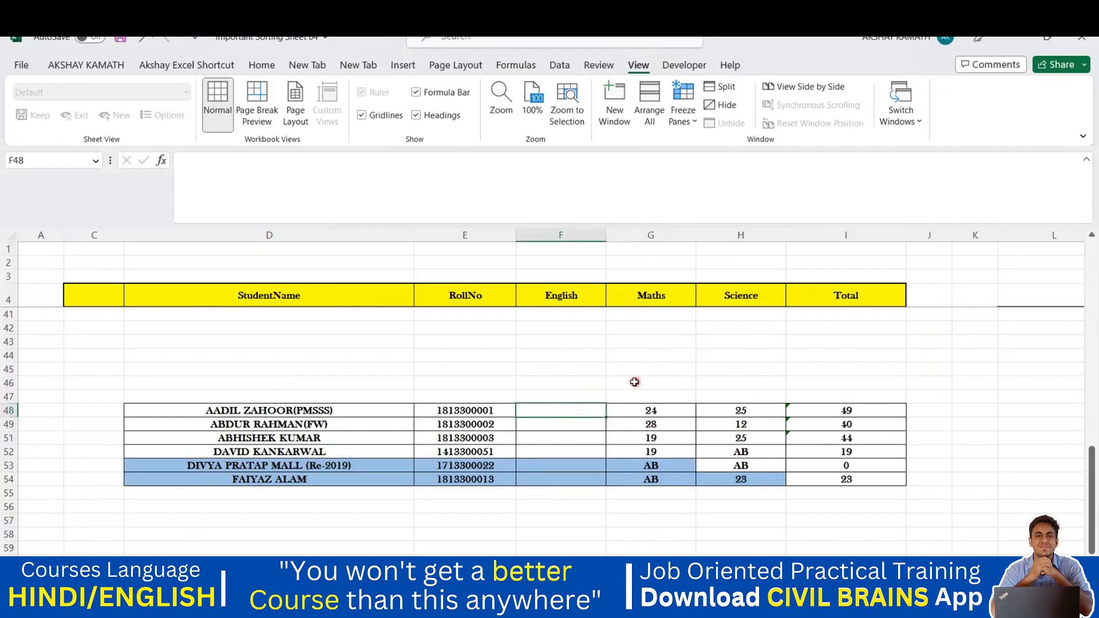
pyautogui.write('2')
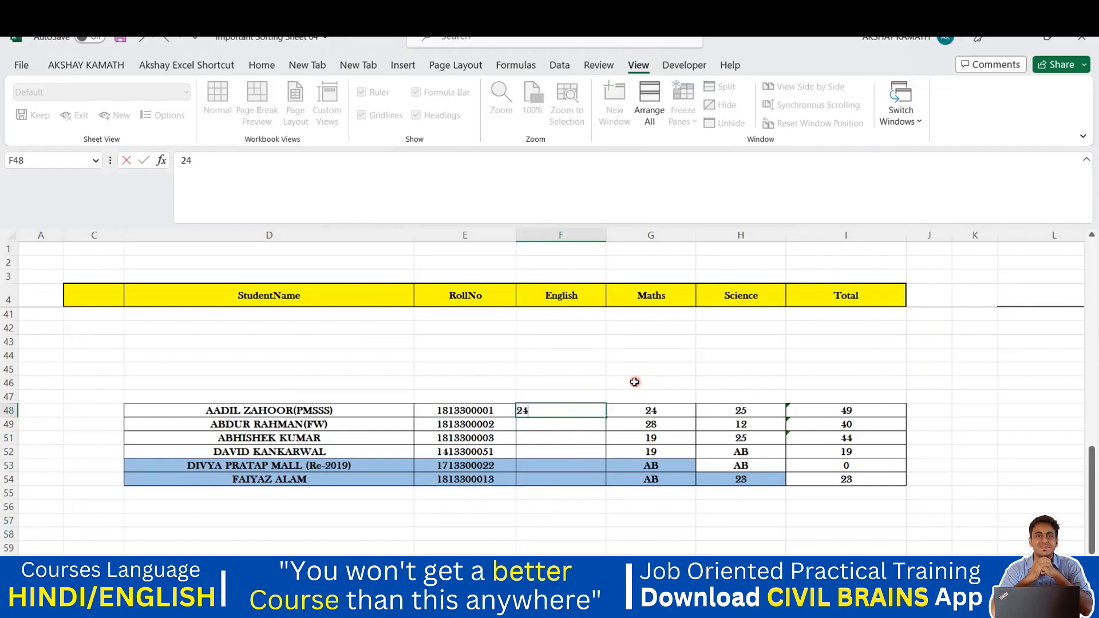
pyautogui.write('4')
pyautogui.press('Tab')
pyautogui.click(536, 426)
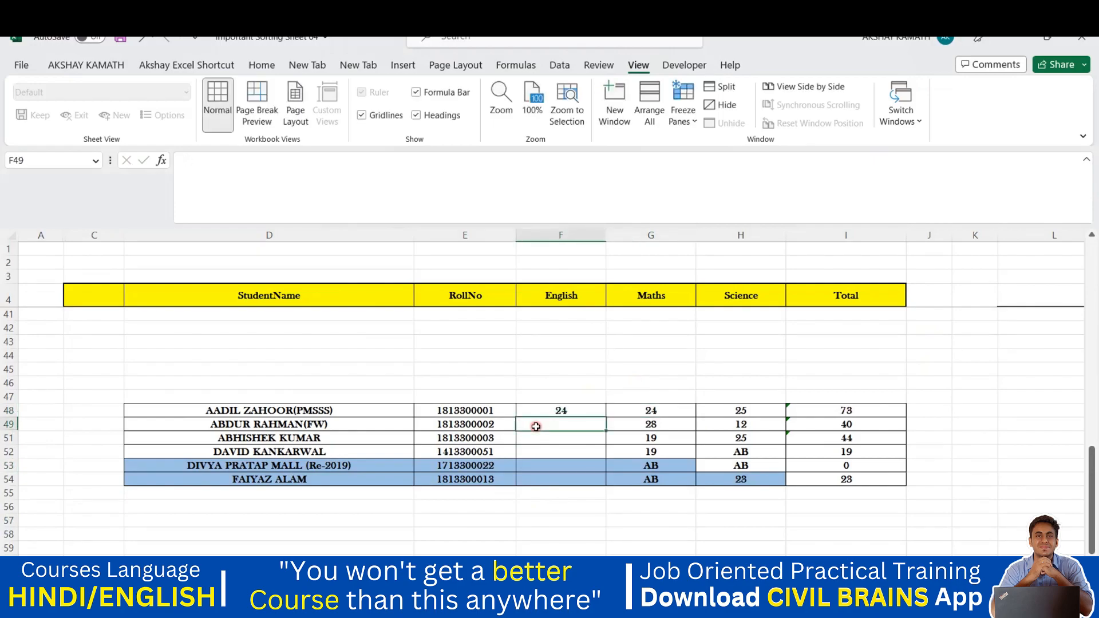
pyautogui.write('25')
pyautogui.press('Return')
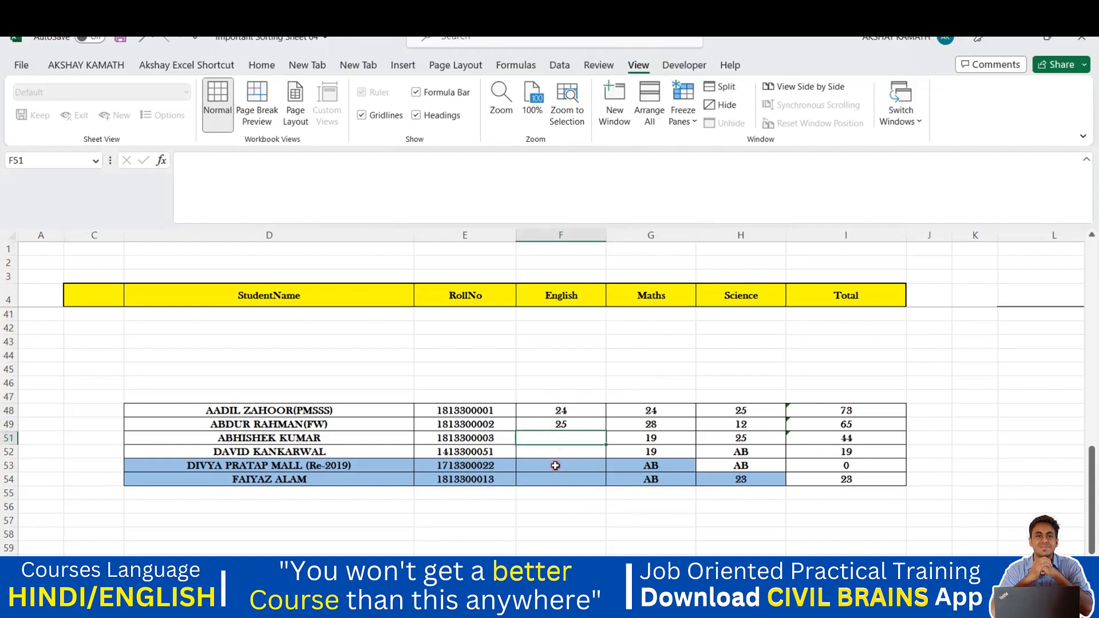
# Delete the test scores from F49 and F48 again
pyautogui.click(572, 428)
pyautogui.press('Delete')
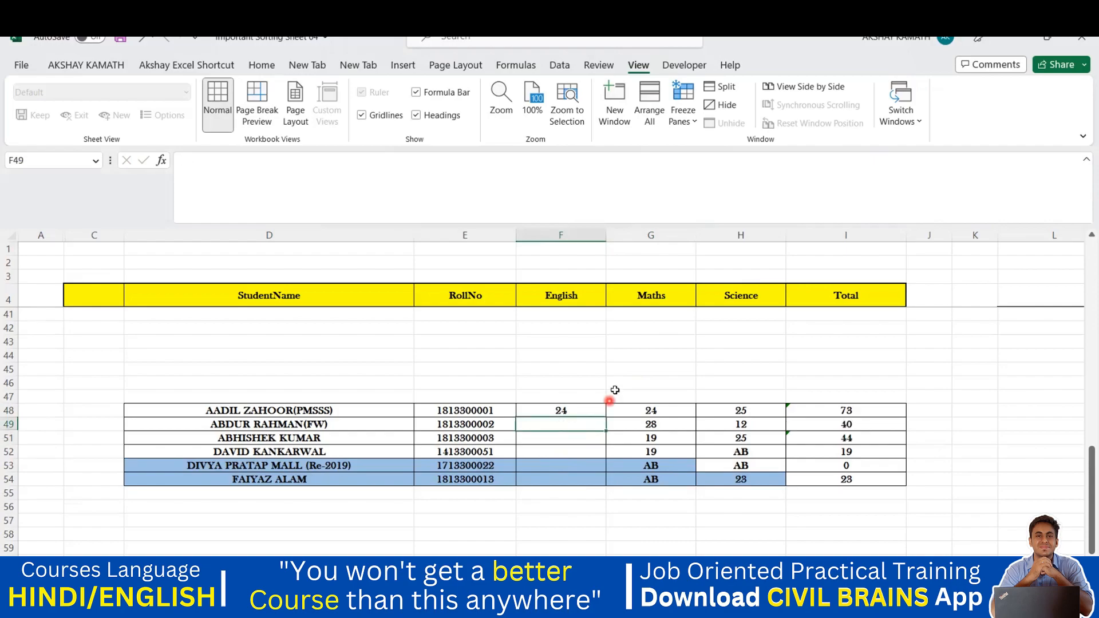
pyautogui.click(610, 395)
pyautogui.click(575, 411)
pyautogui.press('Delete')
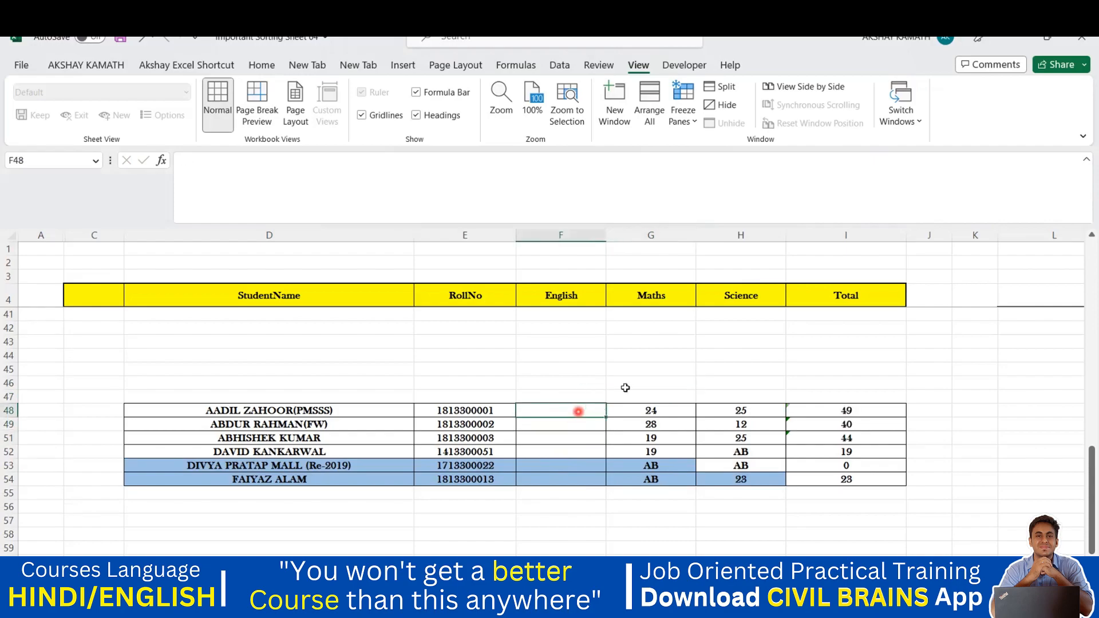
pyautogui.click(627, 384)
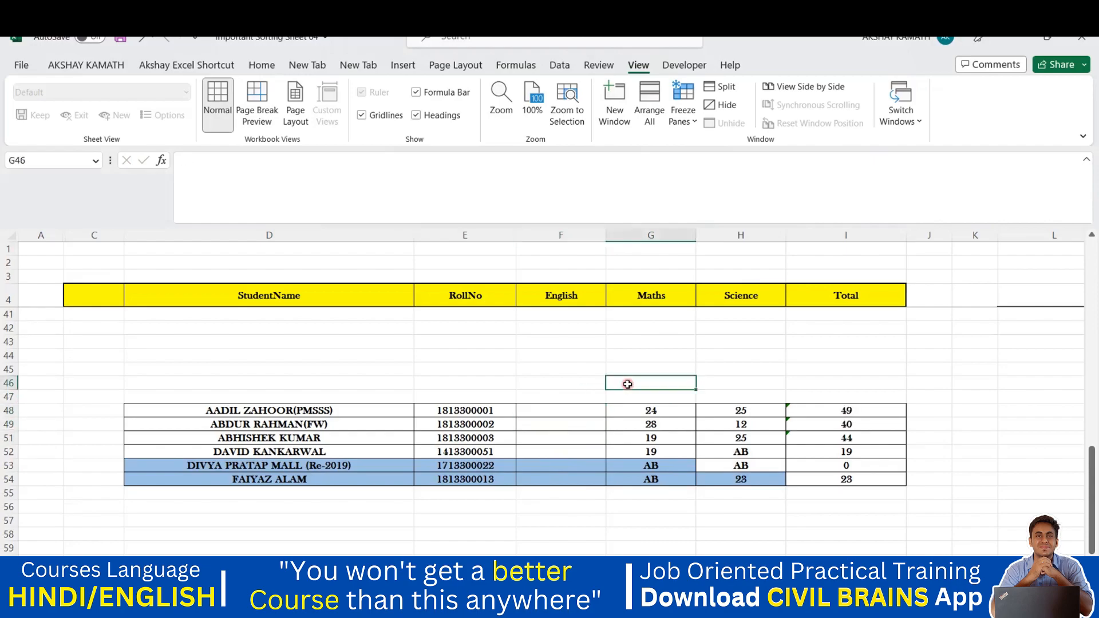
# Check the English cells F48, F49 and F51 against the student names, ending on F48
pyautogui.click(572, 411)
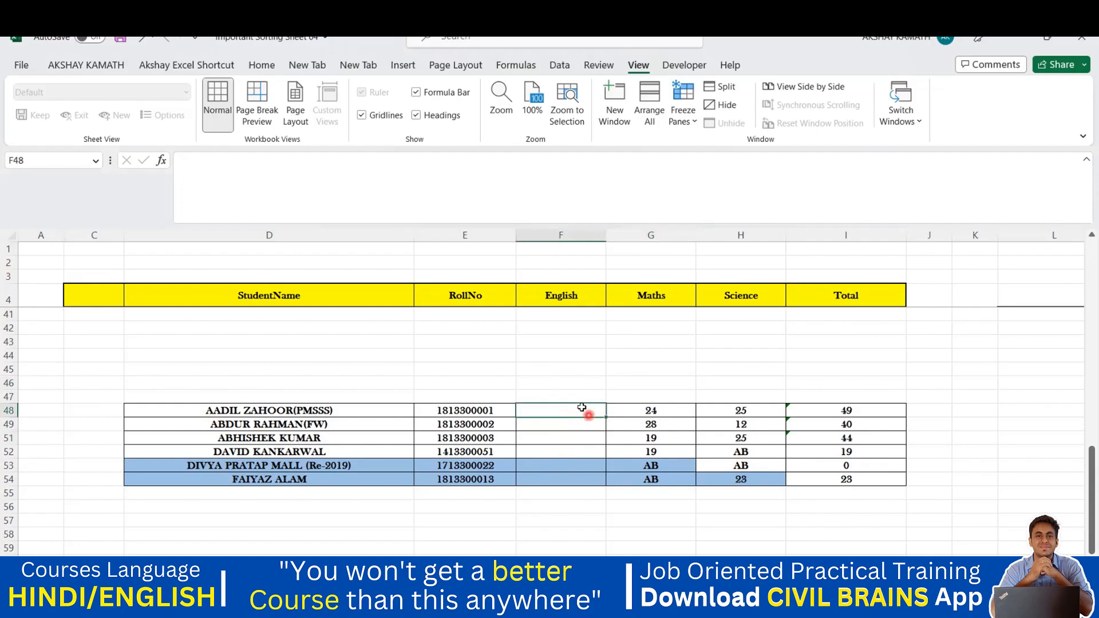
pyautogui.click(562, 428)
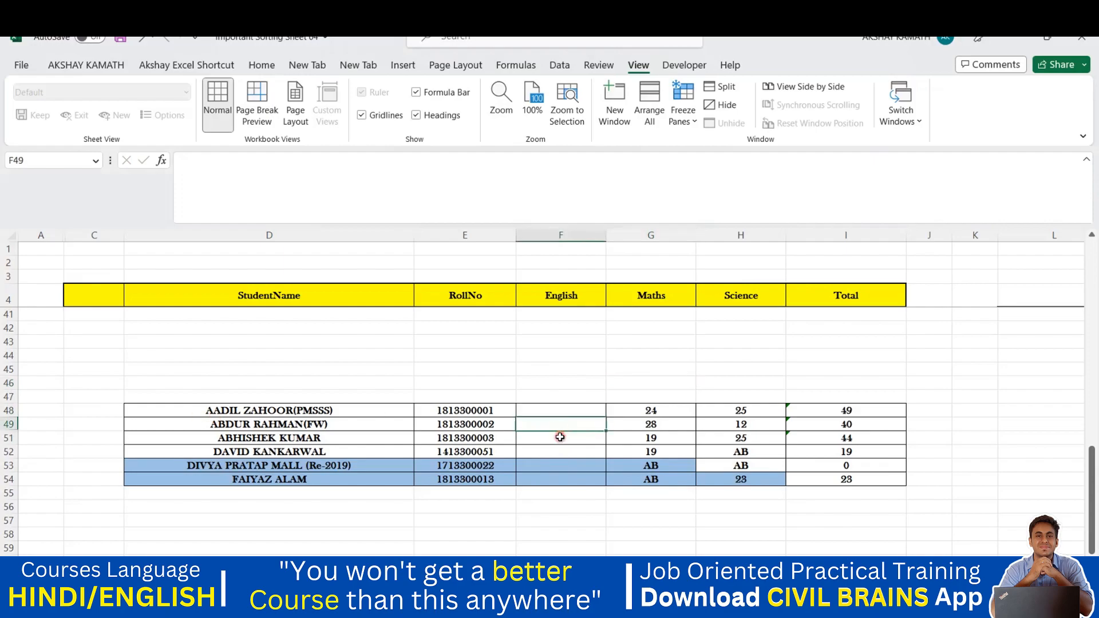
pyautogui.click(562, 435)
pyautogui.click(244, 428)
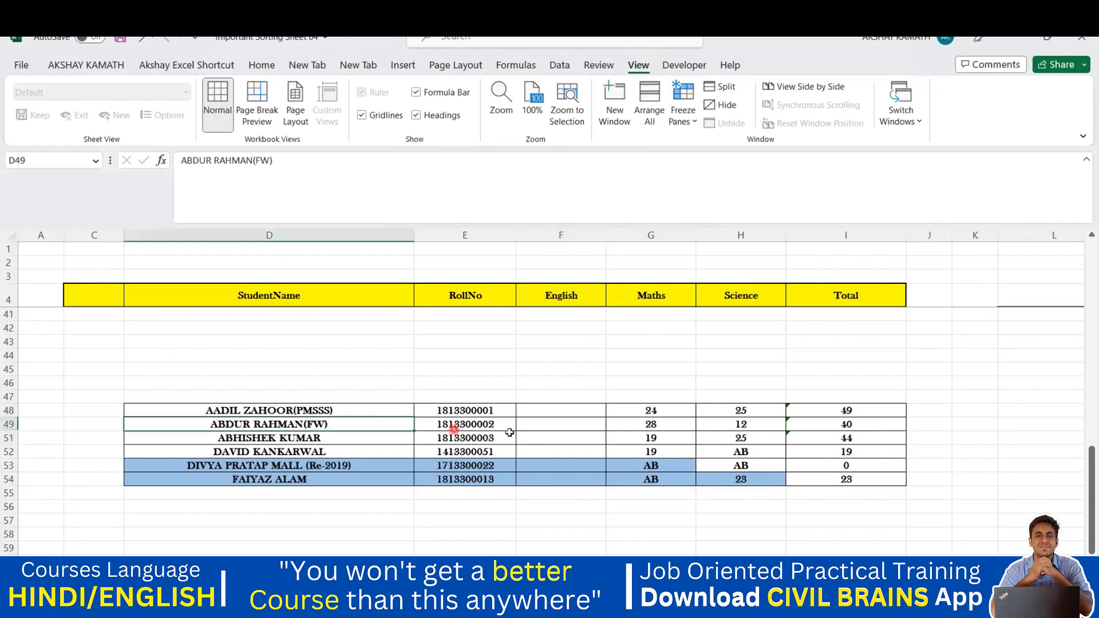
pyautogui.click(553, 425)
pyautogui.click(553, 438)
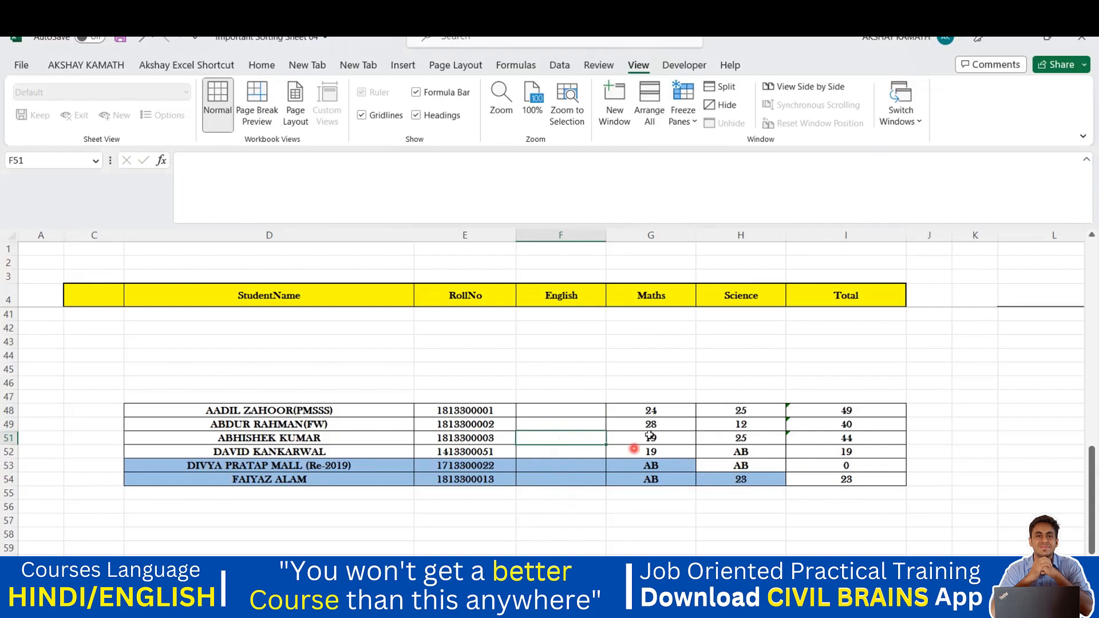
pyautogui.click(561, 410)
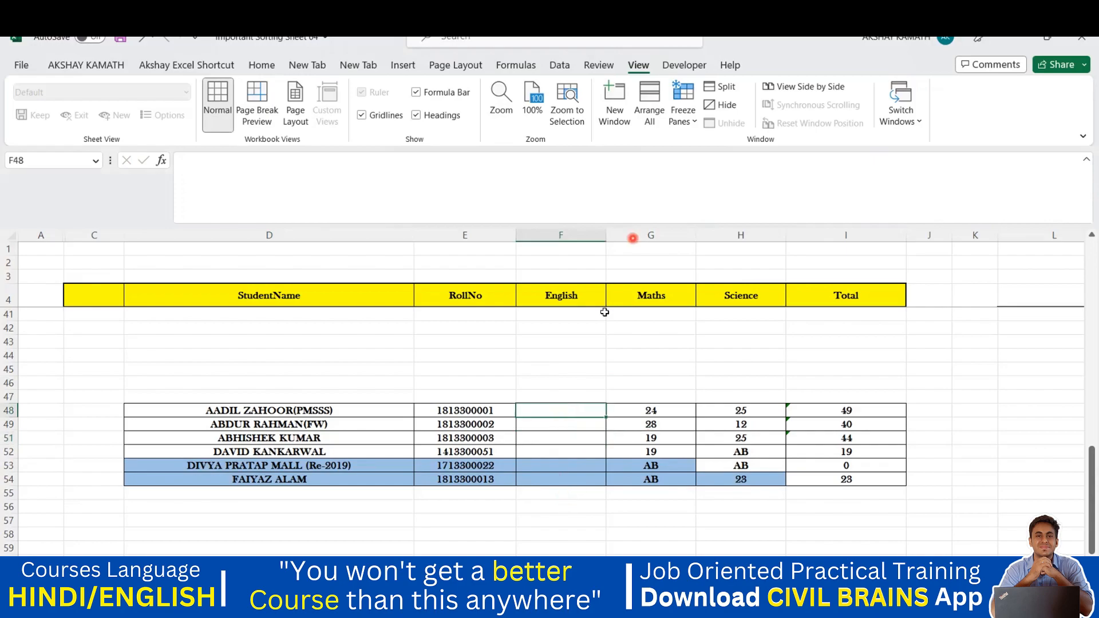
pyautogui.click(599, 66)
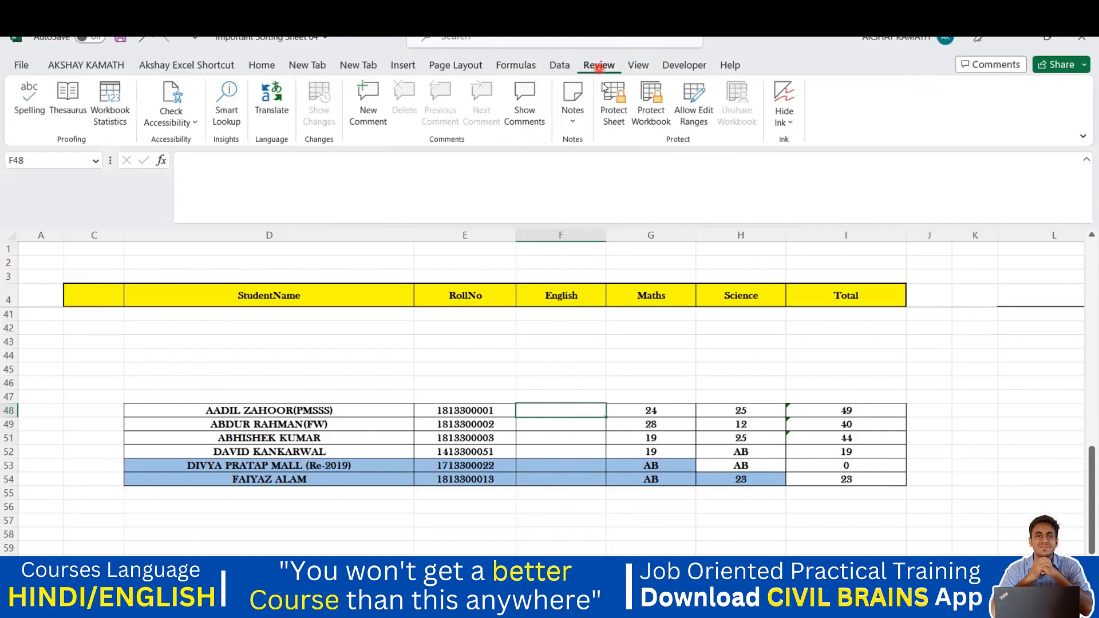
# Create an editable range titled AADIL for cell F48 with a confirmed password
pyautogui.click(699, 109)
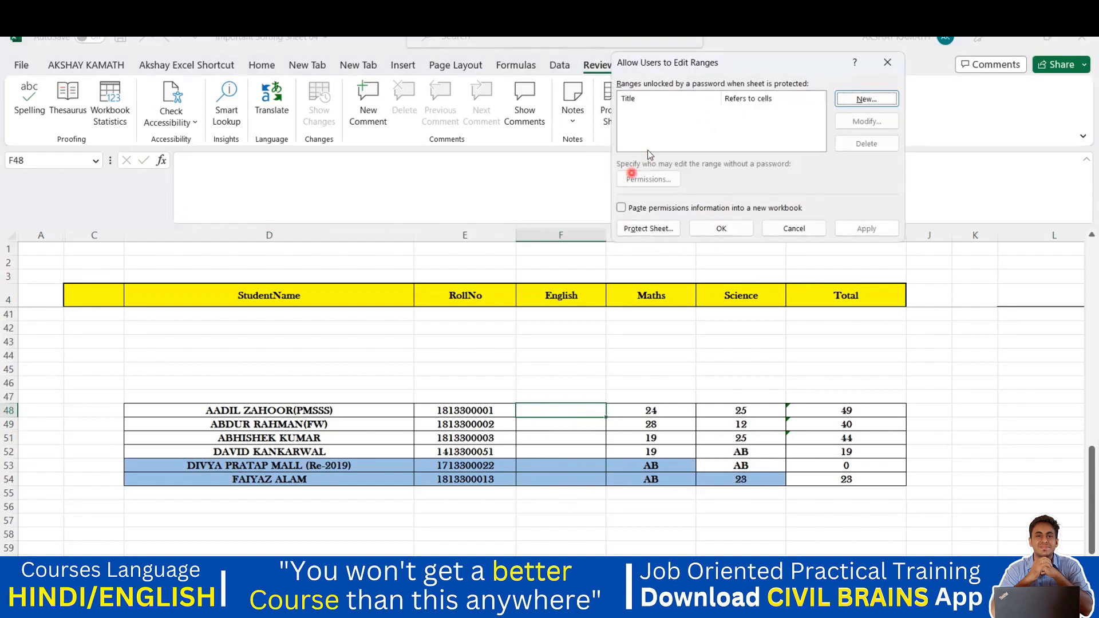
pyautogui.click(856, 102)
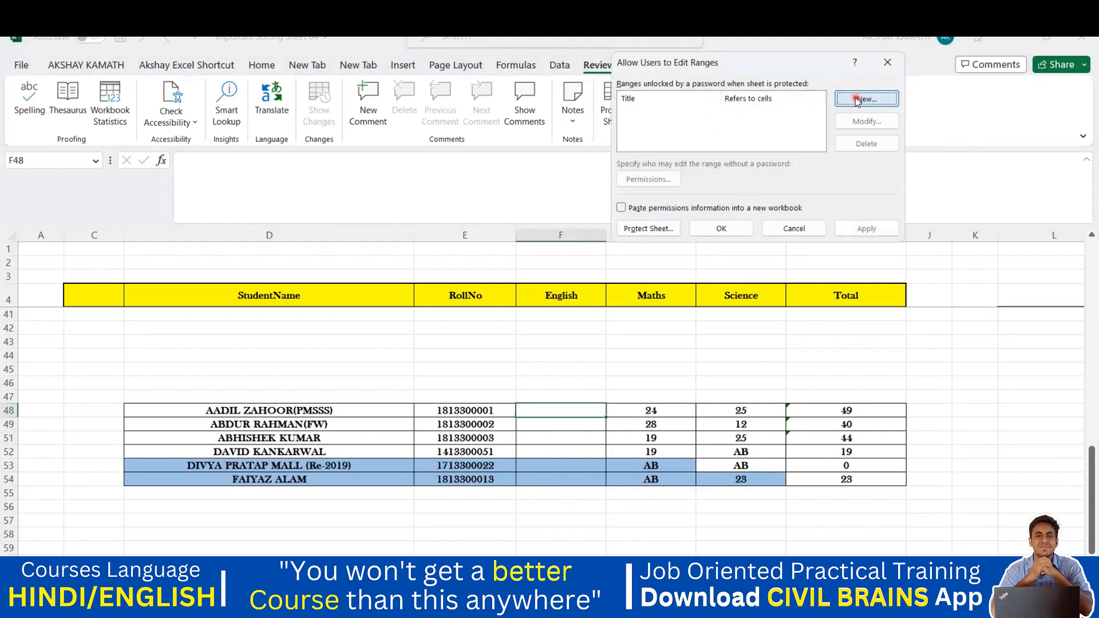
pyautogui.press('BackSpace')
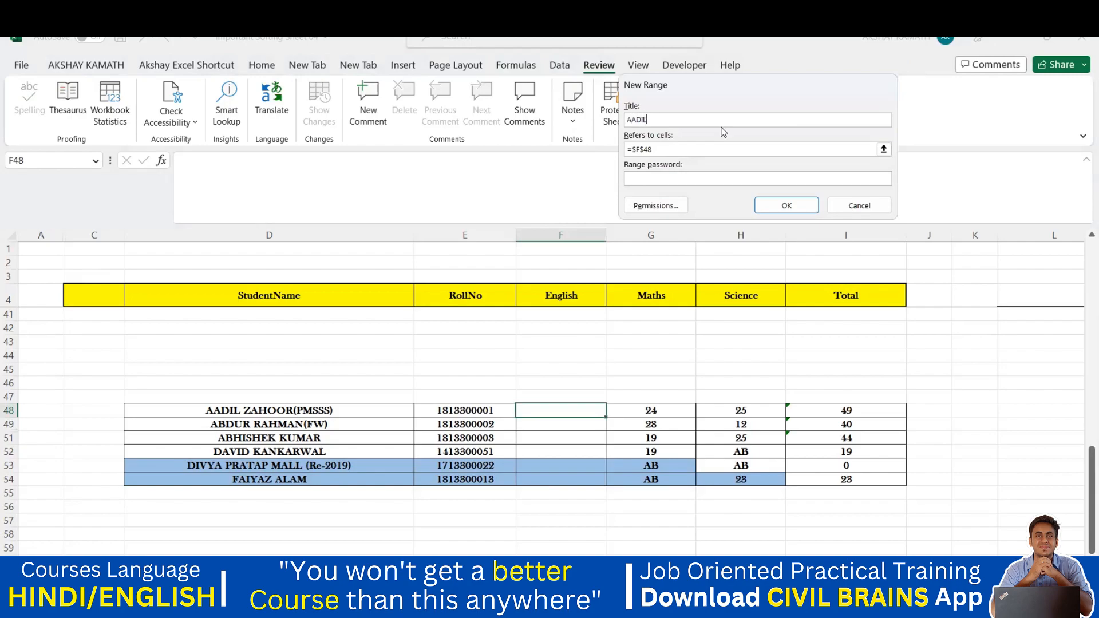
pyautogui.click(685, 153)
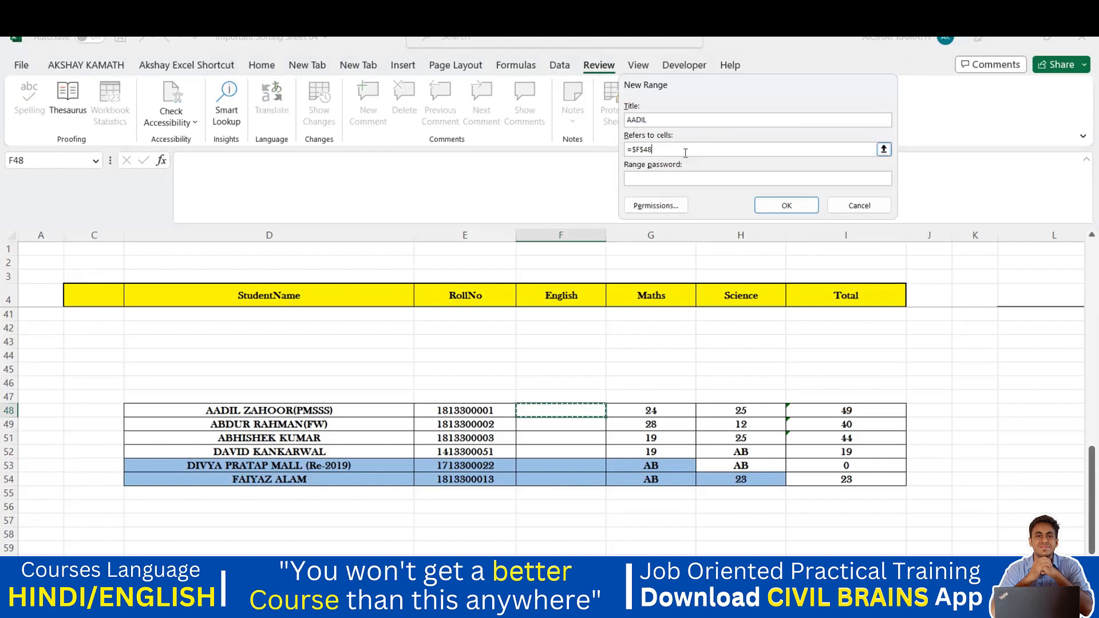
pyautogui.press('BackSpace')
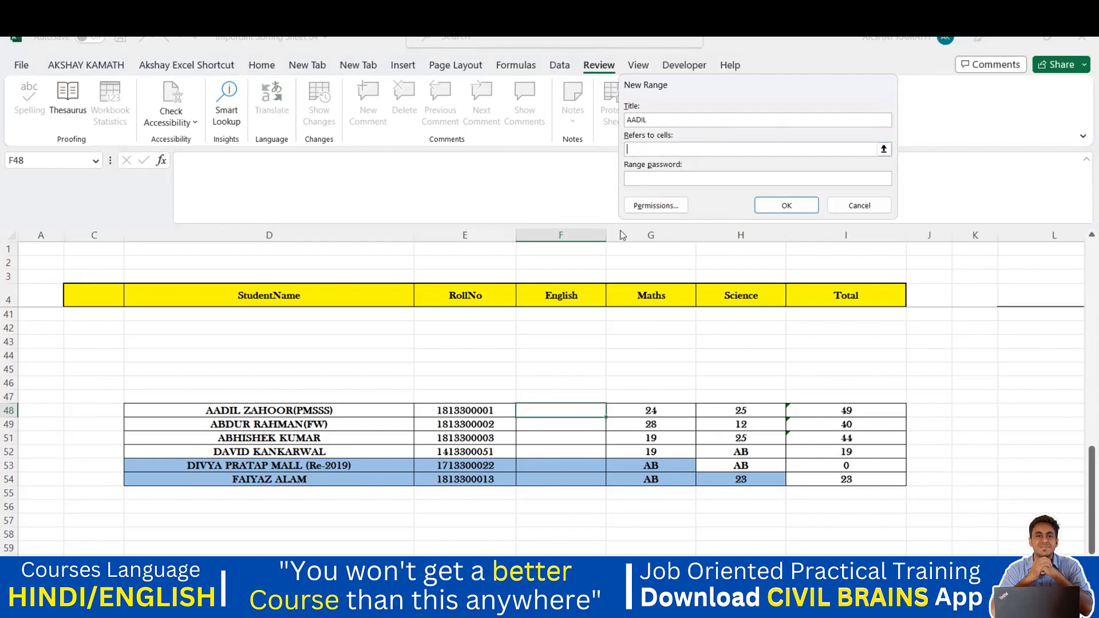
pyautogui.click(586, 410)
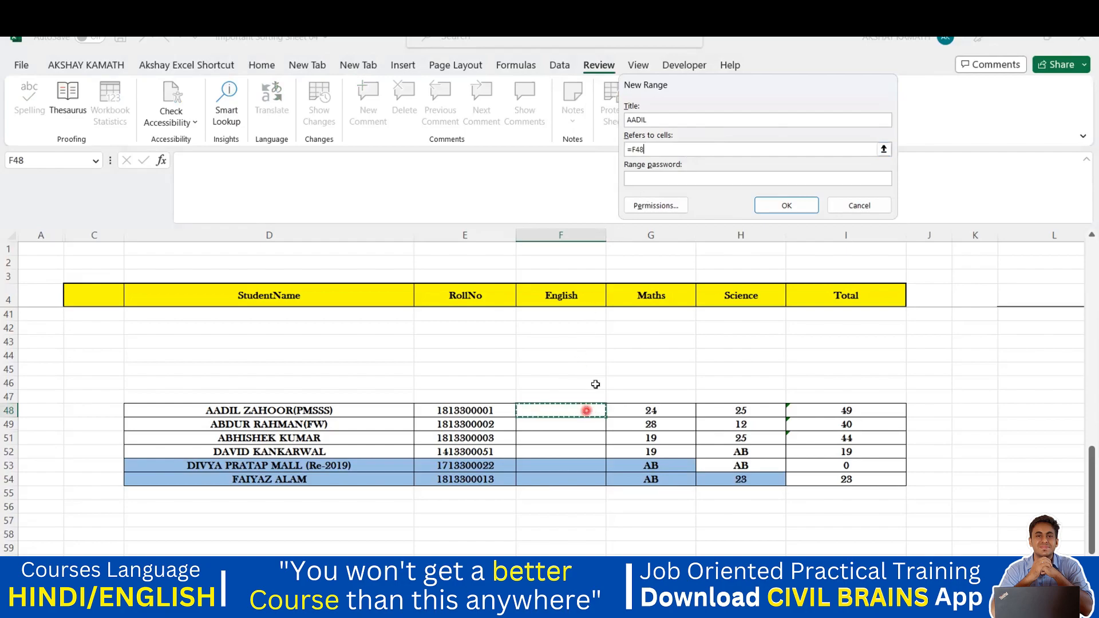
pyautogui.click(664, 178)
pyautogui.click(787, 205)
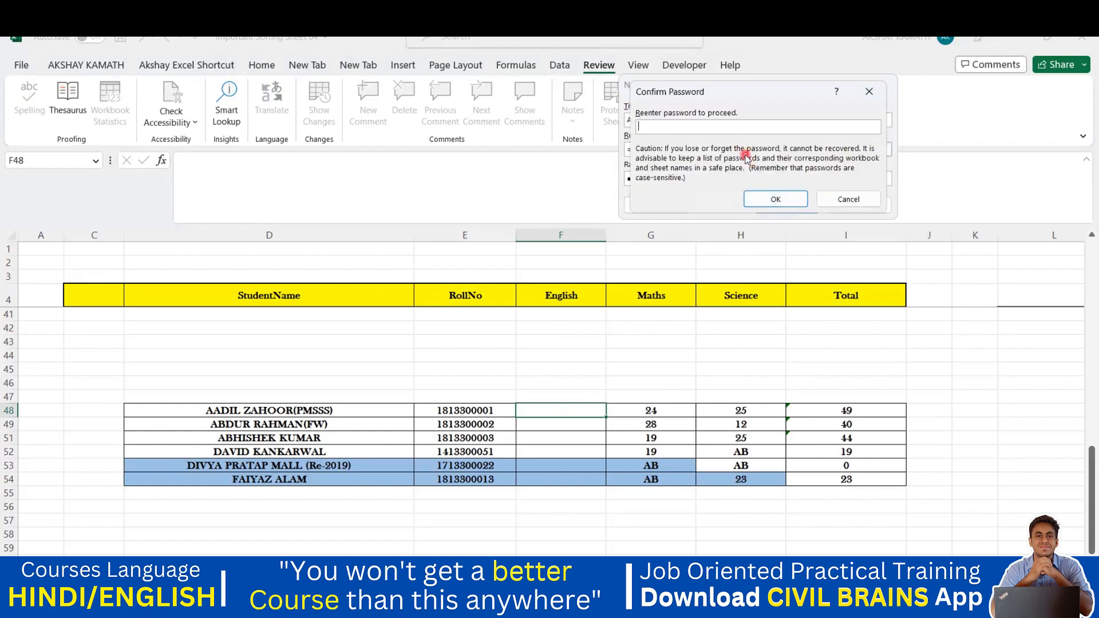
pyautogui.click(775, 200)
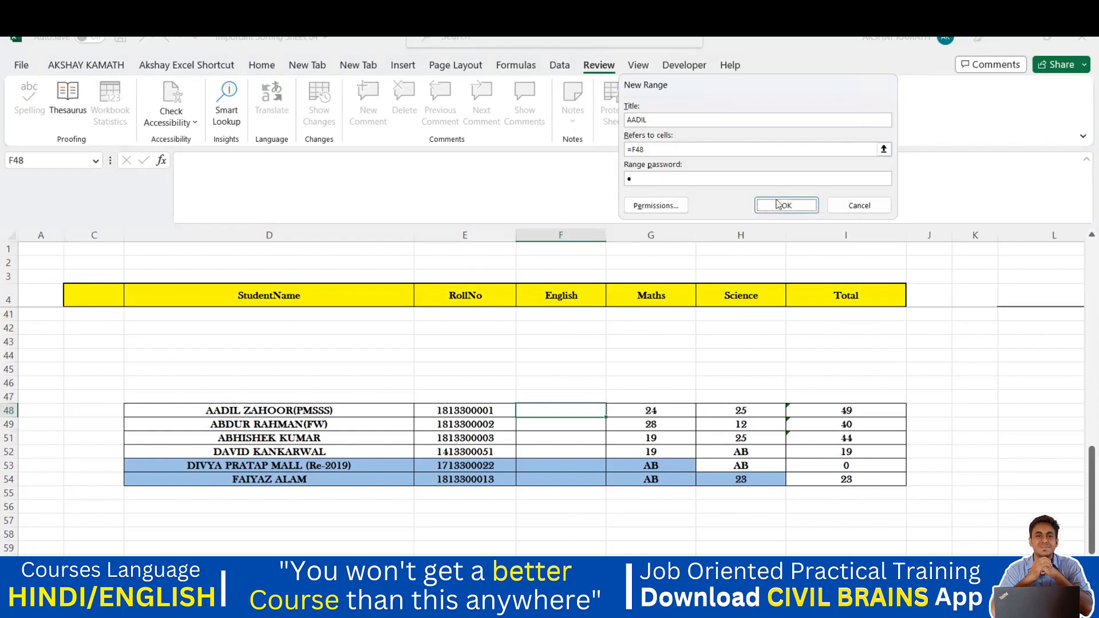
pyautogui.click(779, 204)
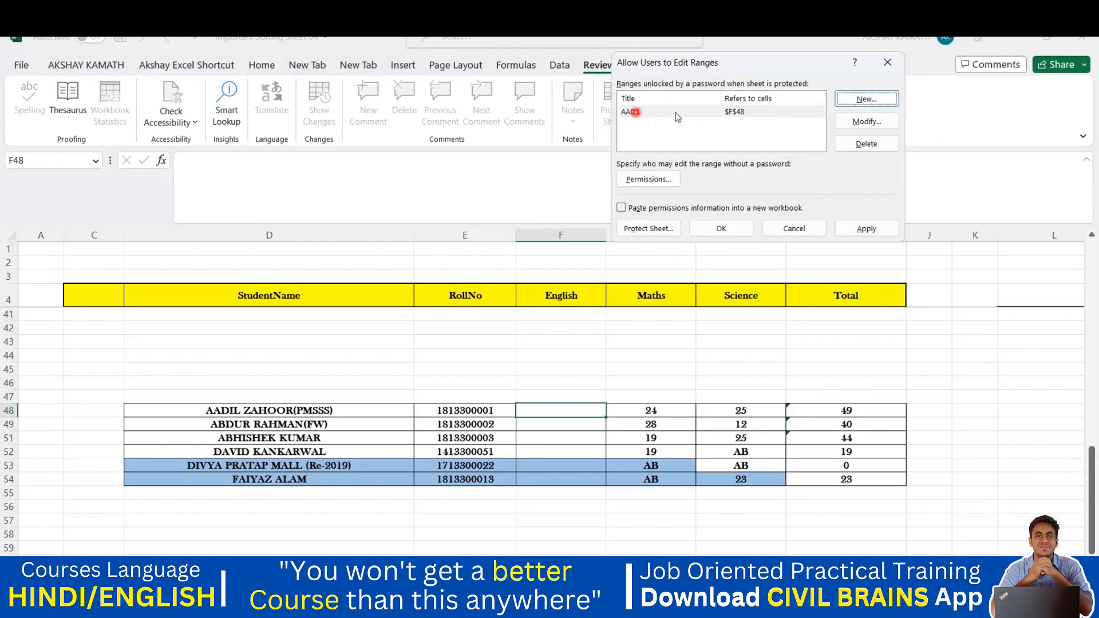
pyautogui.click(881, 100)
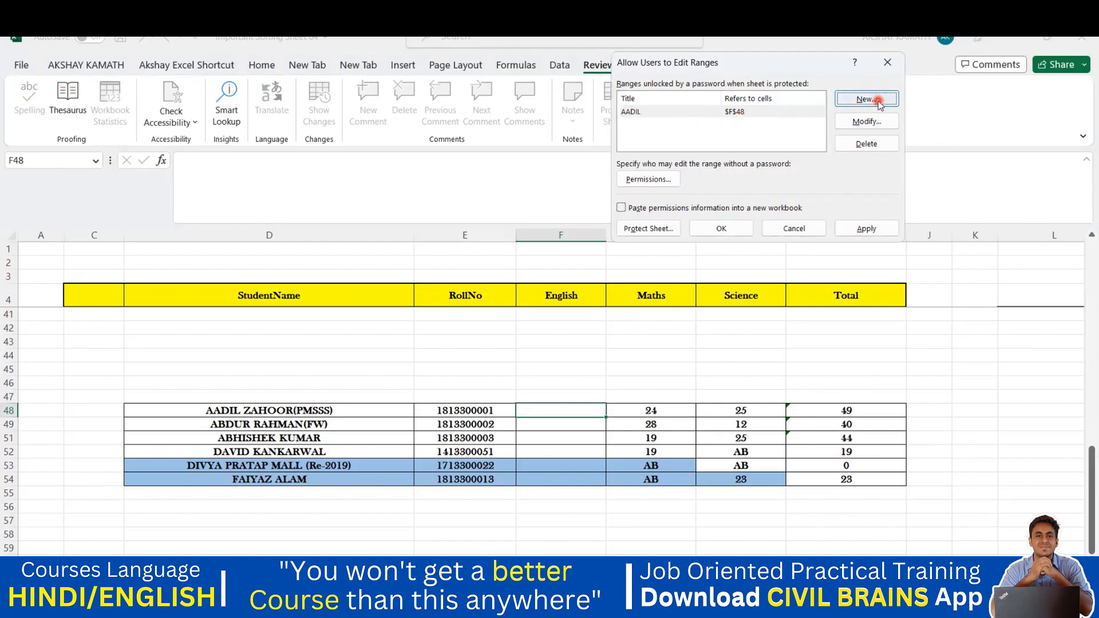
# Add the ABDUR range covering cell F49, protected by a confirmed password
pyautogui.press('BackSpace')
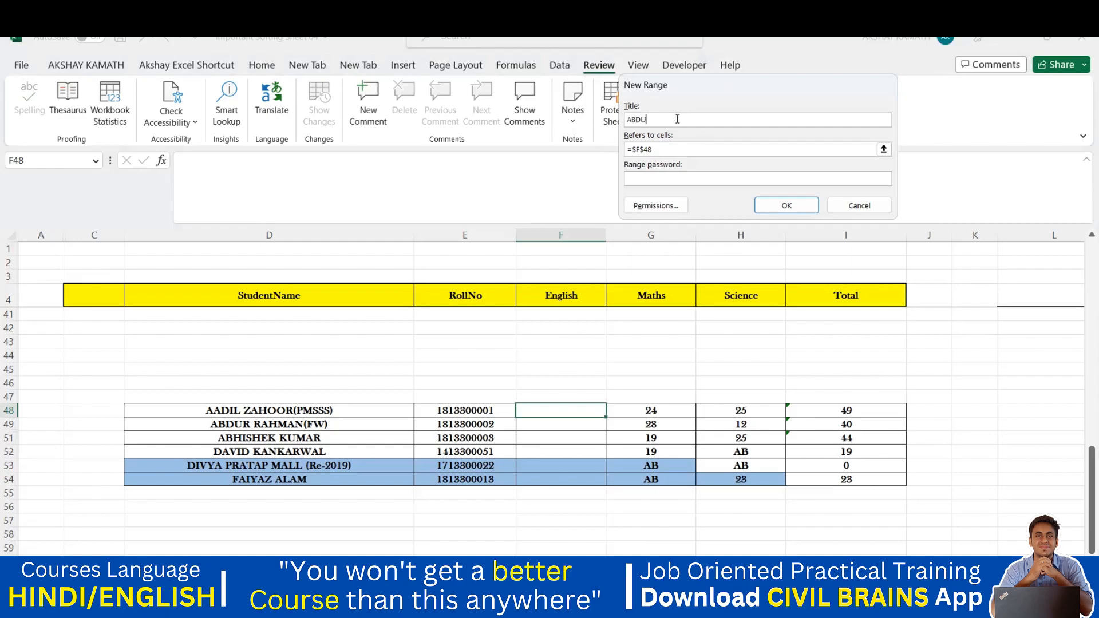
pyautogui.moveTo(658, 150); pyautogui.dragTo(612, 165)
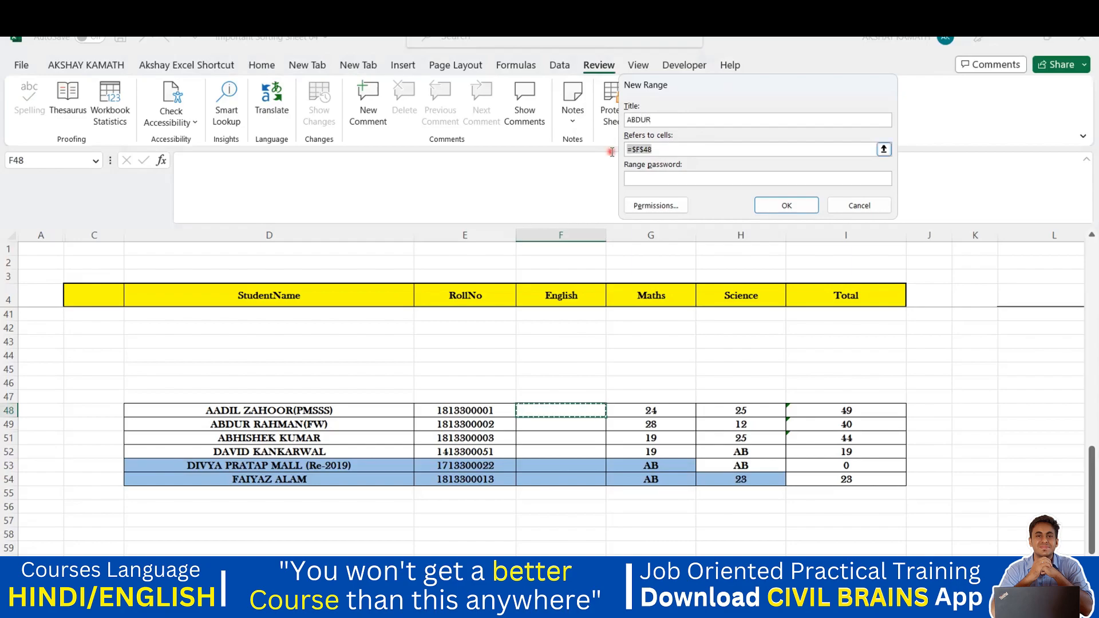
pyautogui.press('BackSpace')
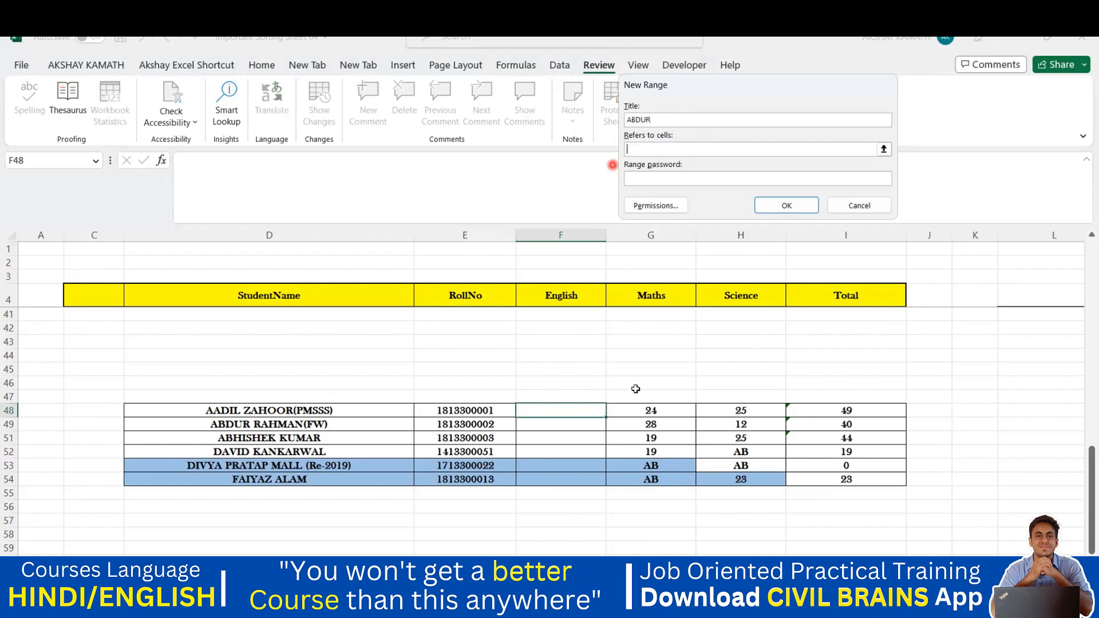
pyautogui.click(579, 428)
pyautogui.click(788, 206)
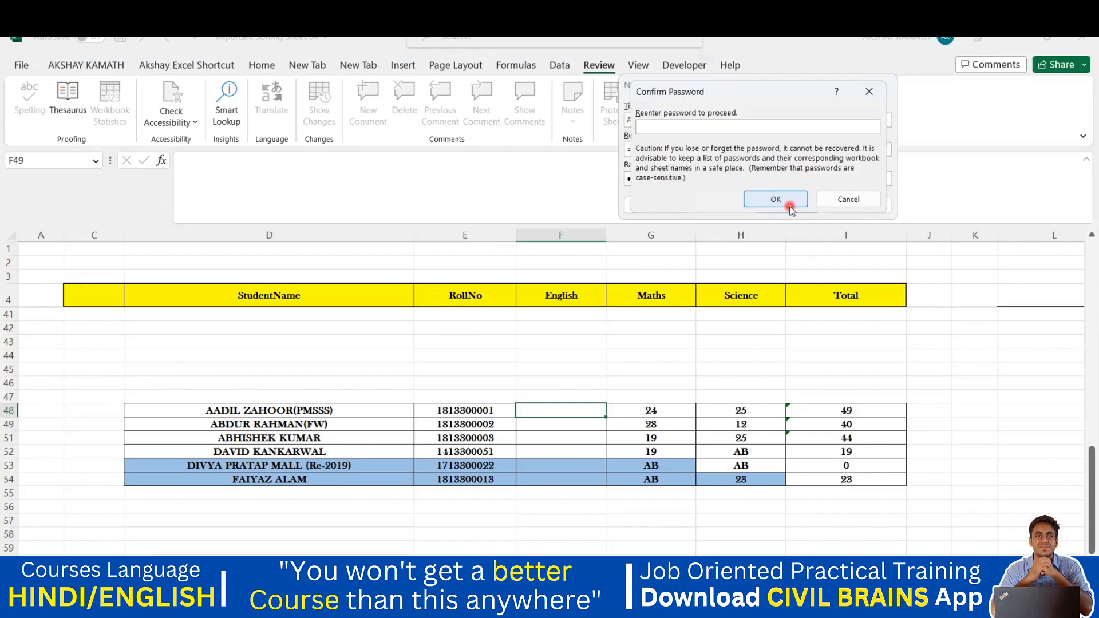
pyautogui.click(798, 200)
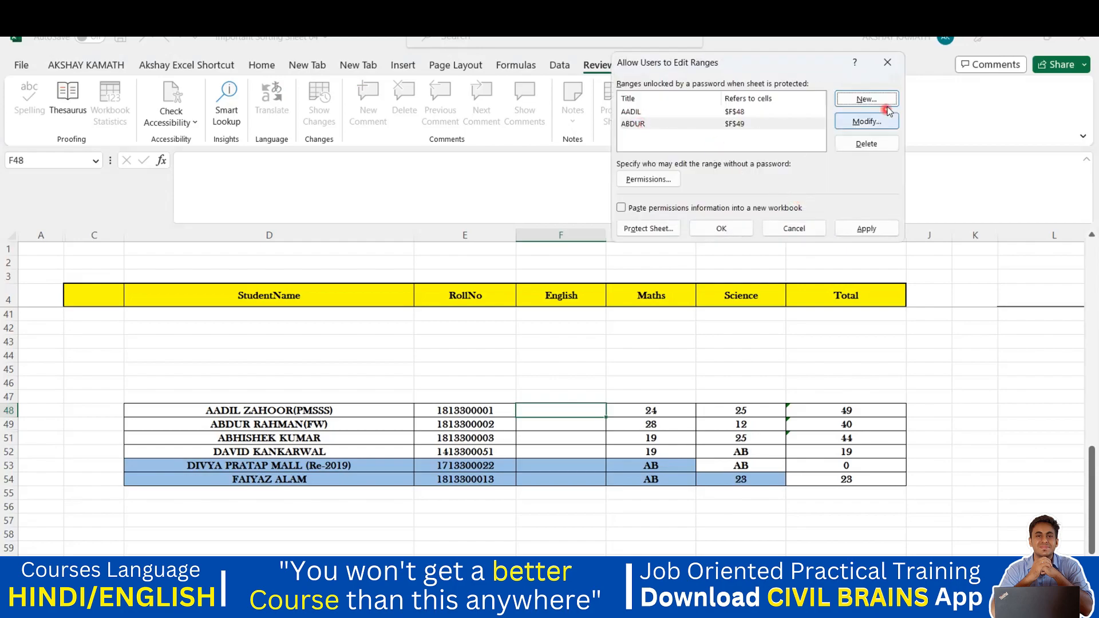
pyautogui.click(882, 100)
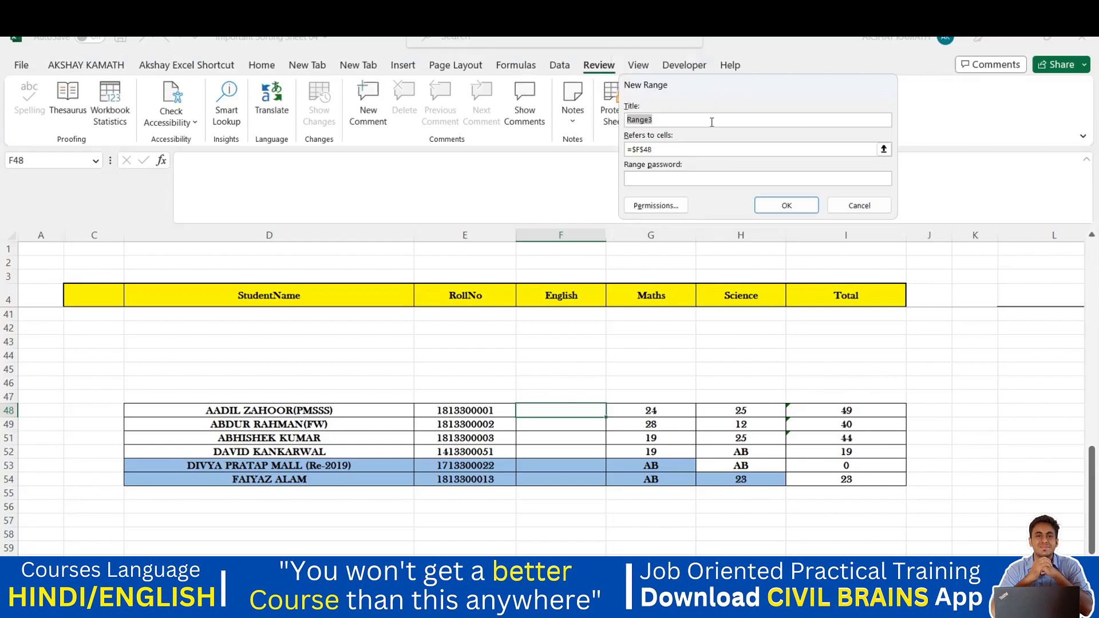
# Add the ABHISHEK range for F51 with a confirmed password, then apply and close the list
pyautogui.press('BackSpace')
pyautogui.click(650, 149)
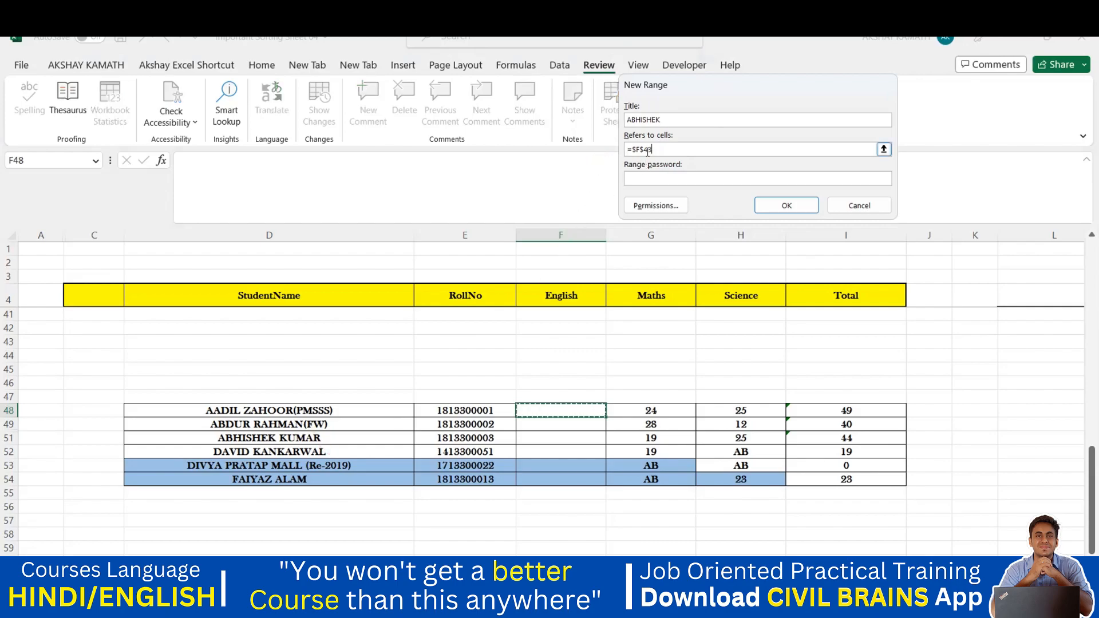
pyautogui.press('BackSpace')
pyautogui.press('BackSpace')
pyautogui.press('BackSpace')
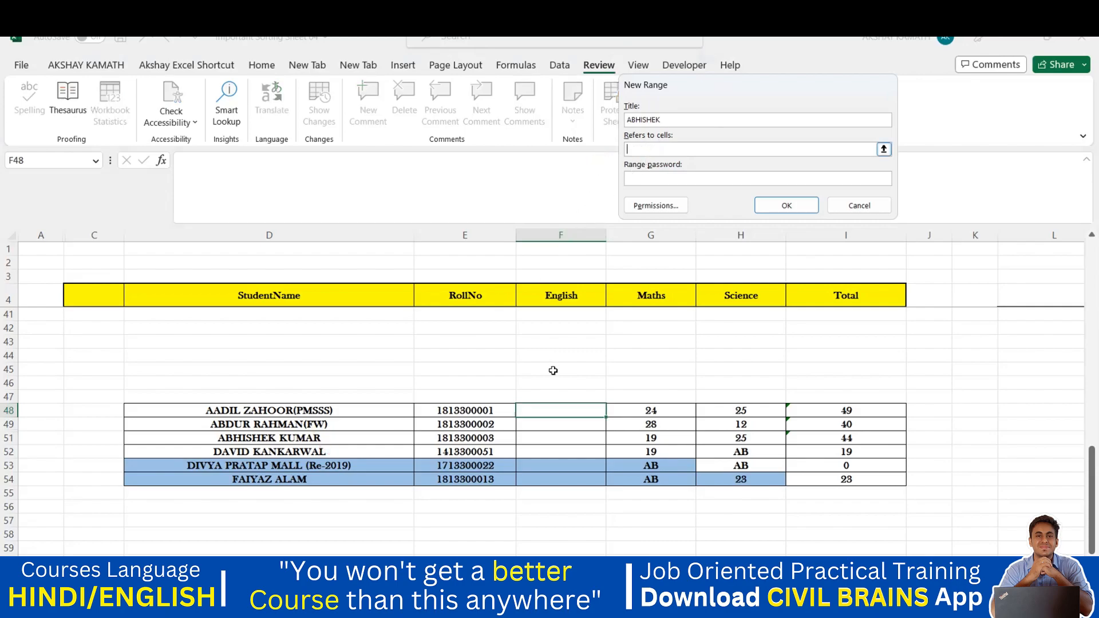
pyautogui.click(546, 438)
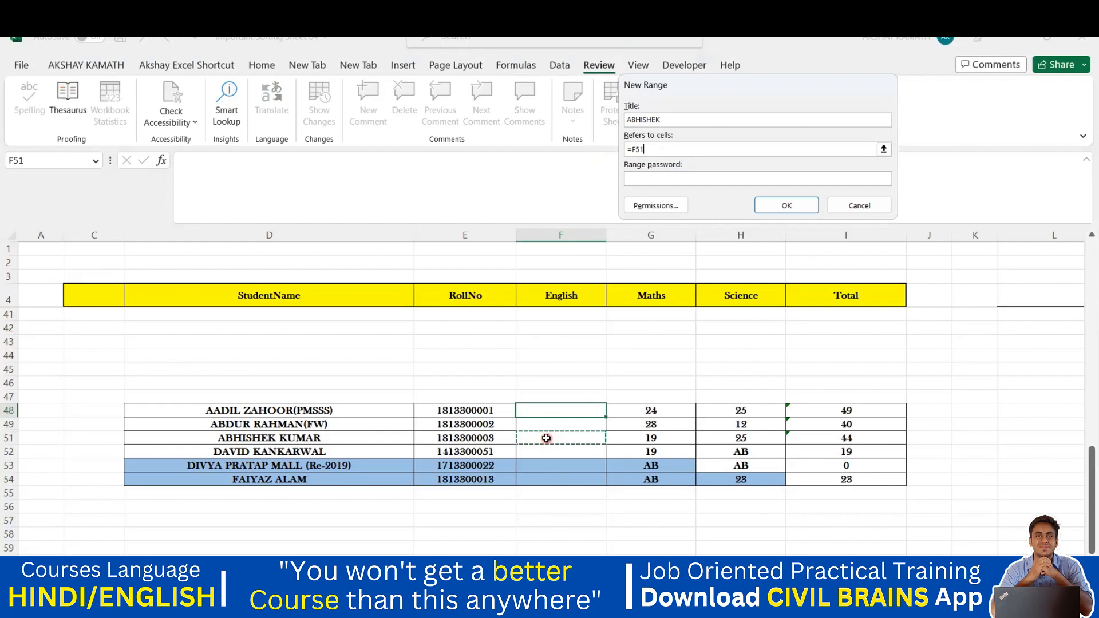
pyautogui.click(657, 177)
pyautogui.click(772, 207)
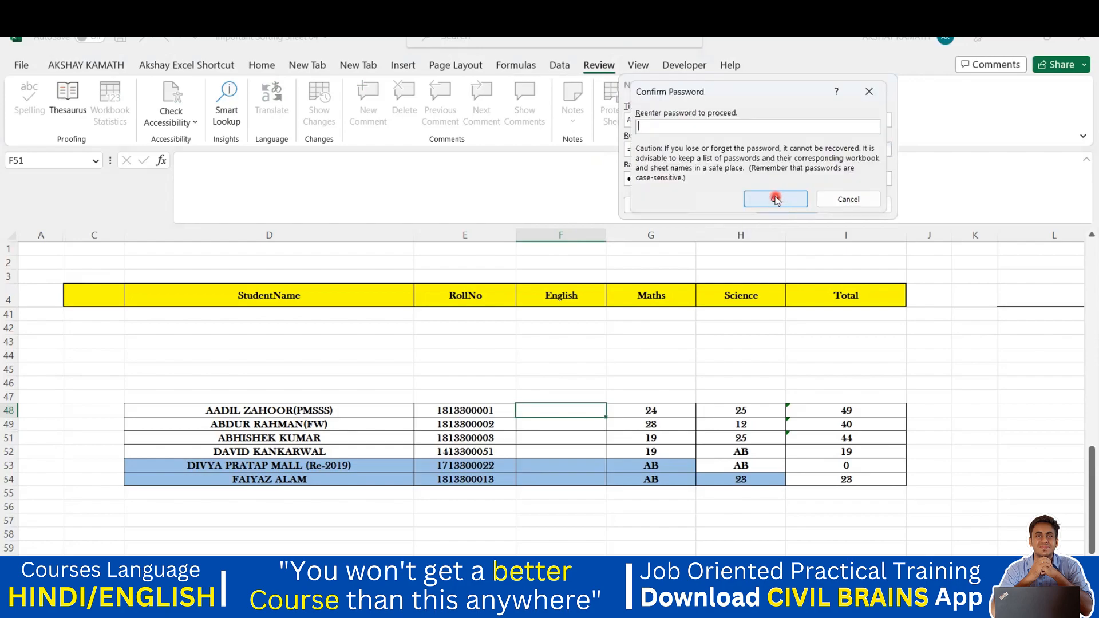
pyautogui.click(774, 199)
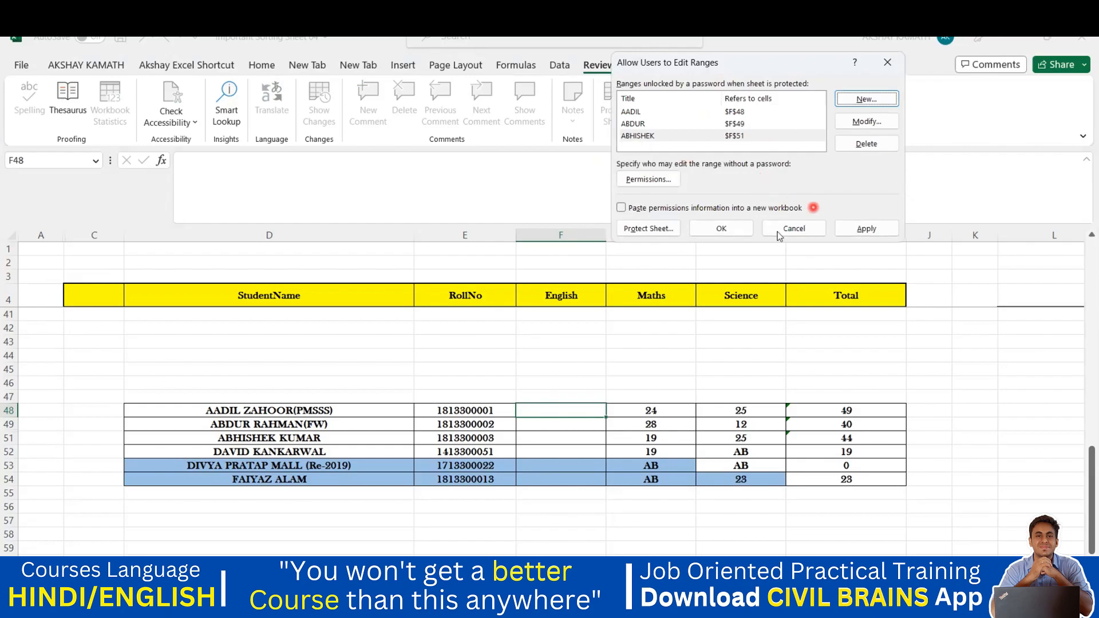
pyautogui.click(863, 230)
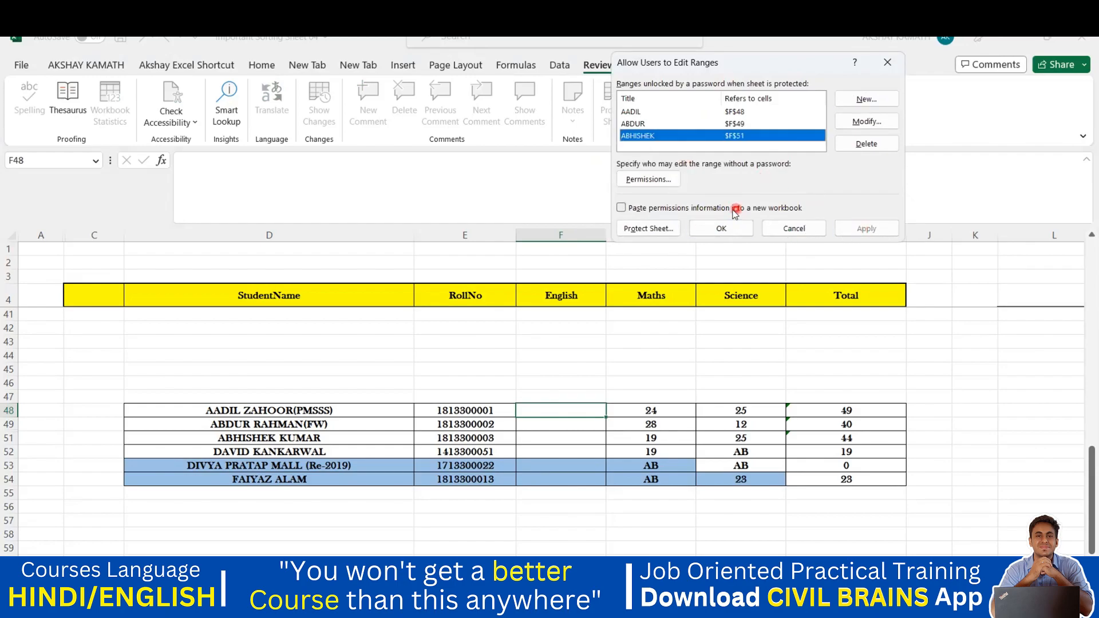
pyautogui.click(722, 228)
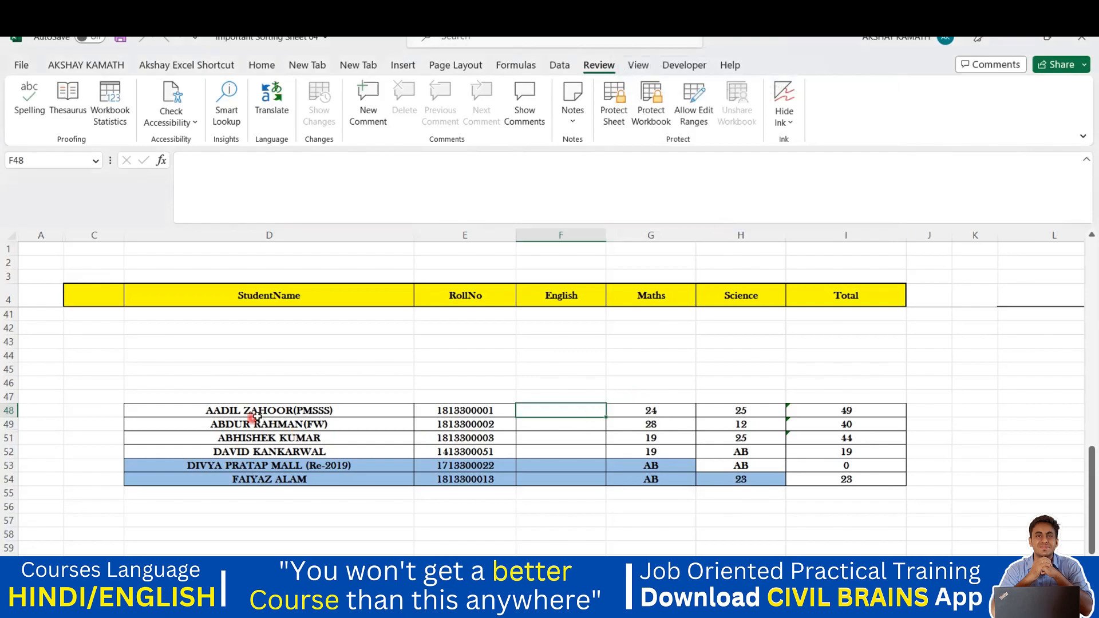
# Test editing F48 by entering 'SSS', then delete the test entry
pyautogui.doubleClick(562, 413)
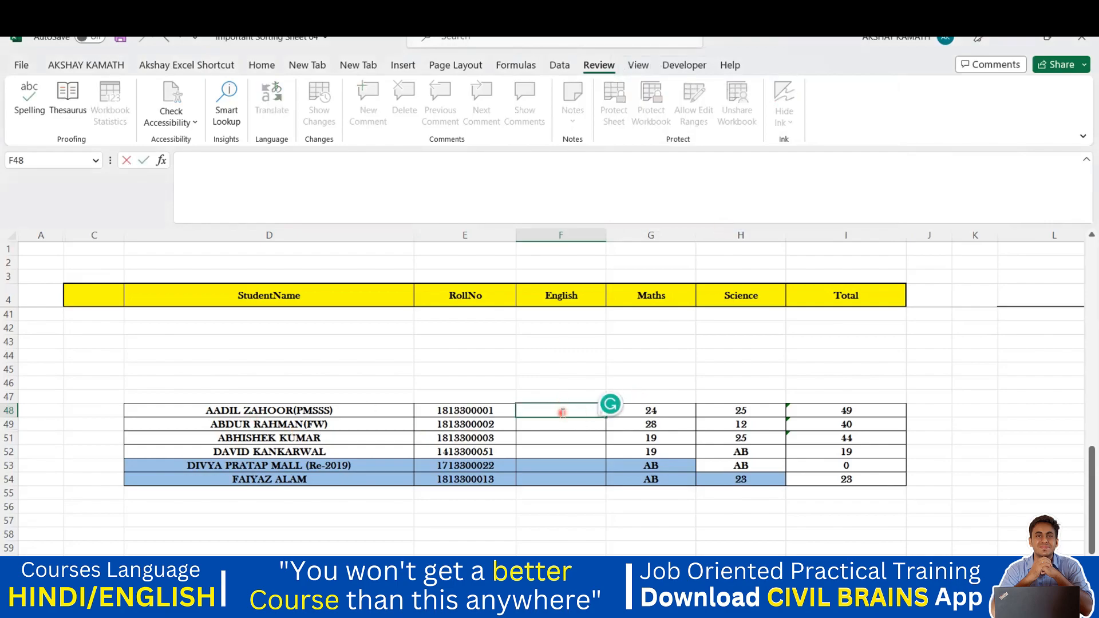
pyautogui.press('Escape')
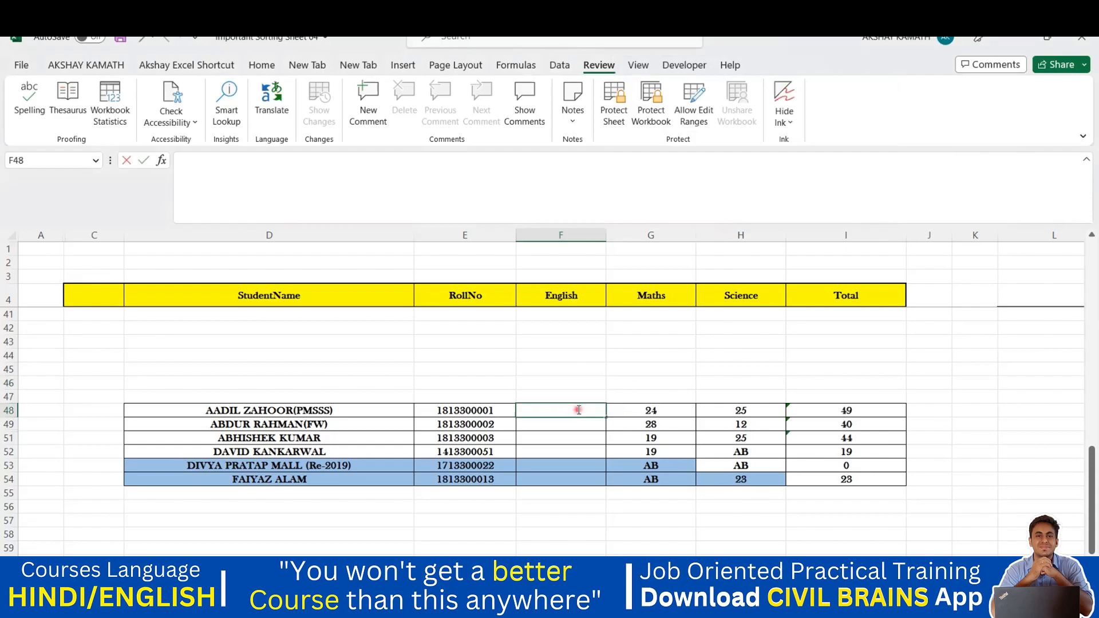
pyautogui.doubleClick(578, 410)
pyautogui.write('SSS')
pyautogui.click(599, 376)
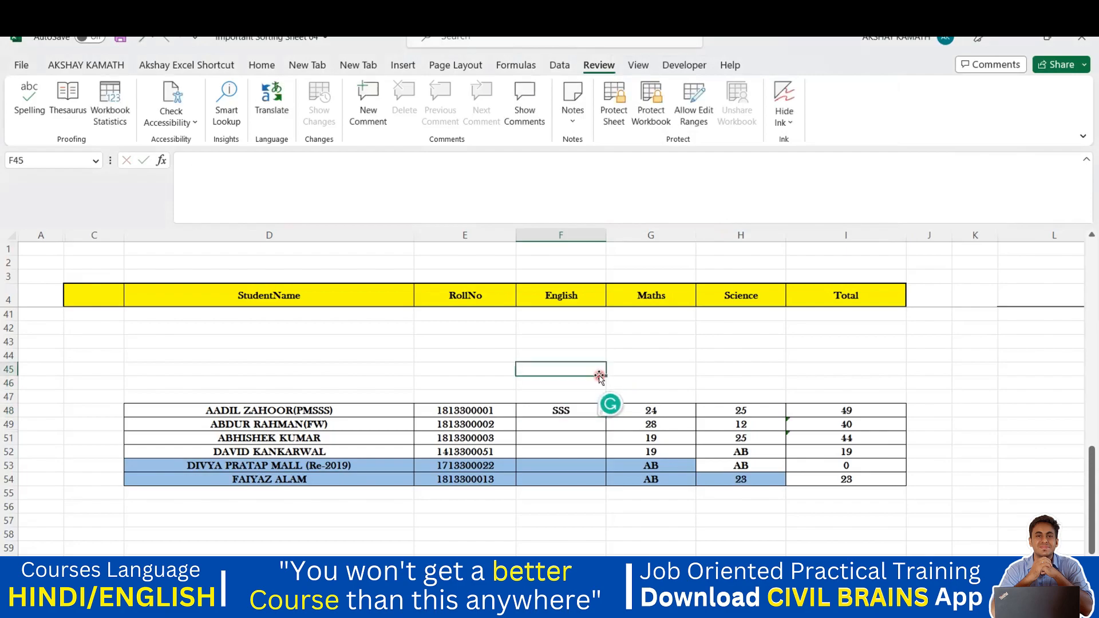
pyautogui.click(588, 407)
pyautogui.press('Delete')
pyautogui.click(609, 380)
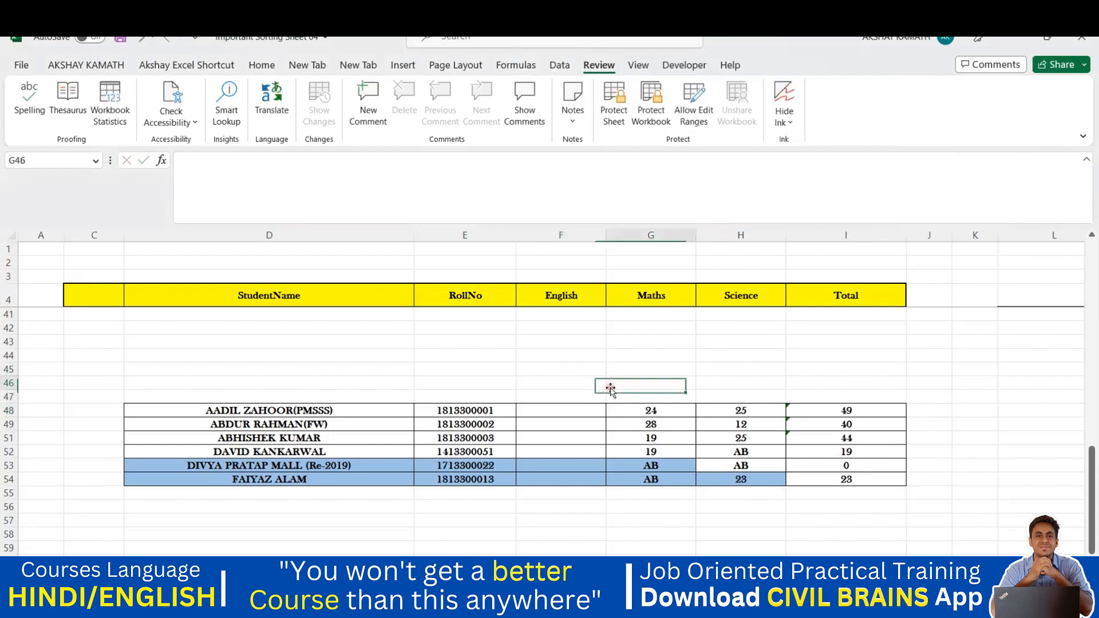
# Protect the sheet with a password, confirming it when asked
pyautogui.click(618, 111)
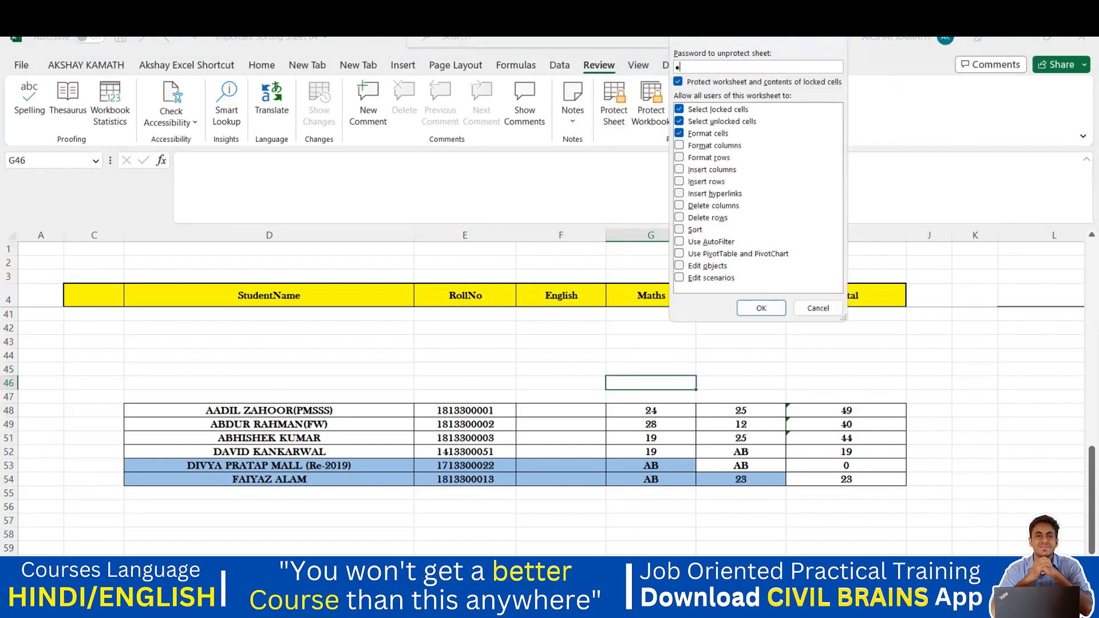
pyautogui.click(761, 308)
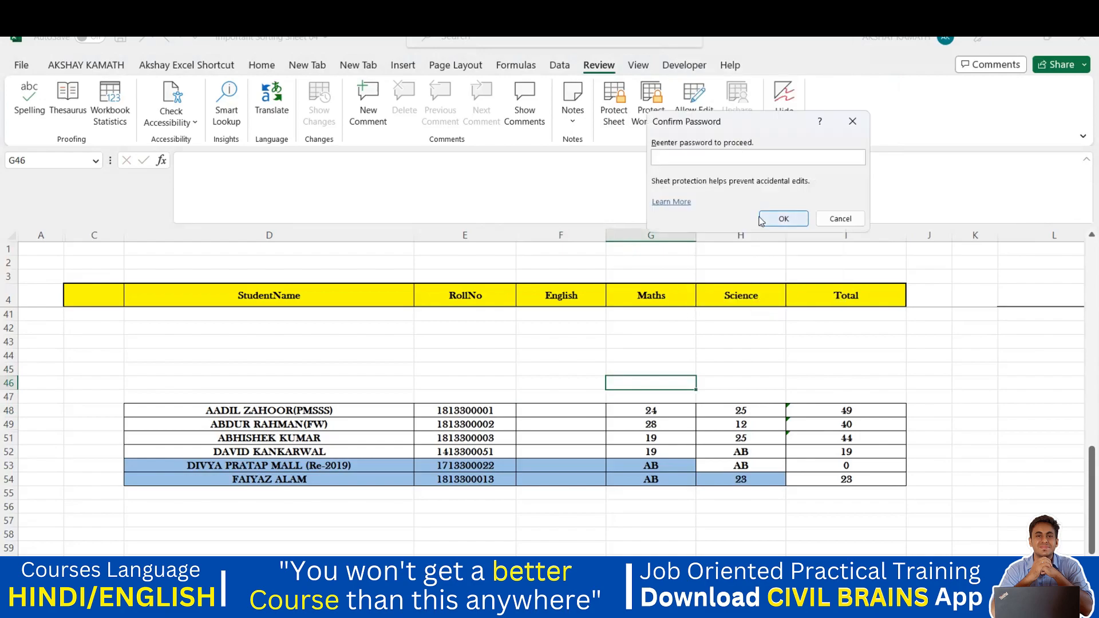
pyautogui.click(783, 219)
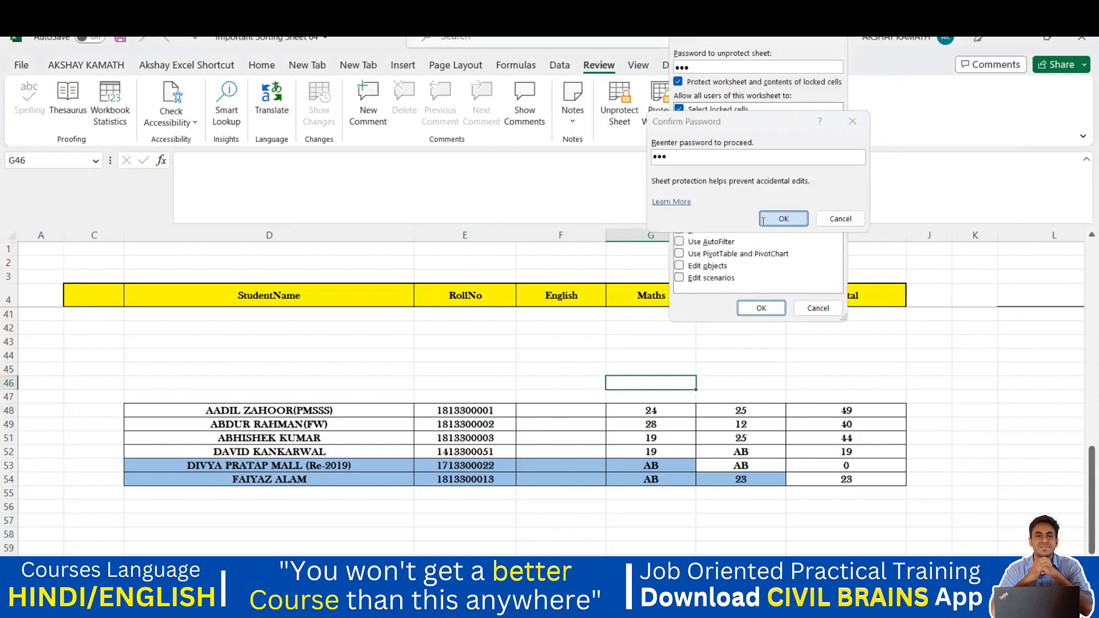
pyautogui.click(553, 410)
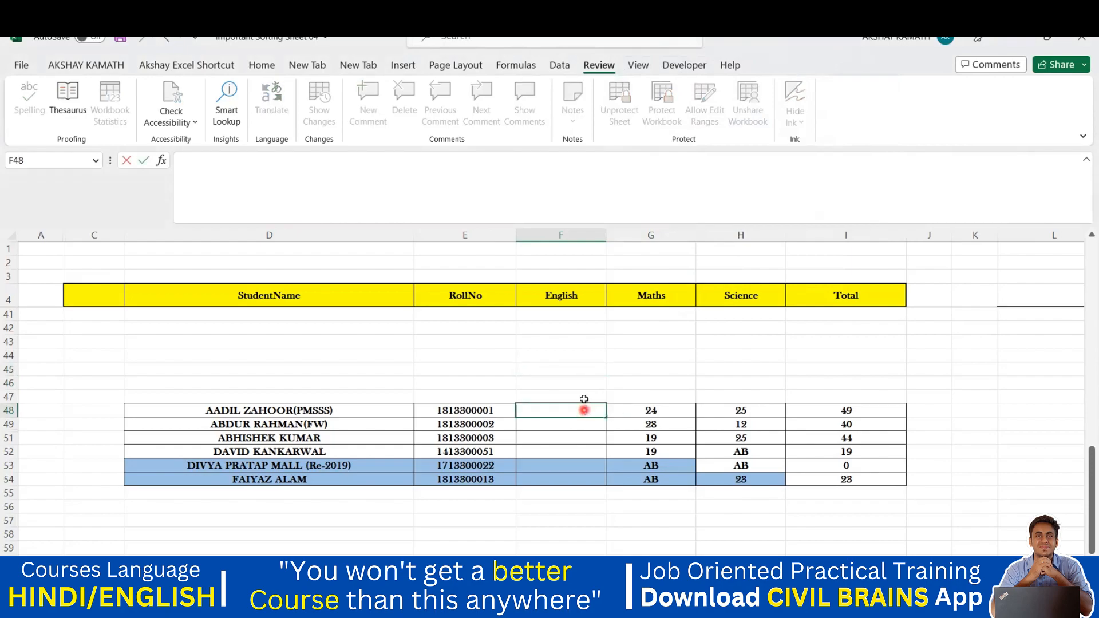
pyautogui.click(590, 356)
# Unlock the sheet and enter the English score 45 in F48
pyautogui.click(623, 115)
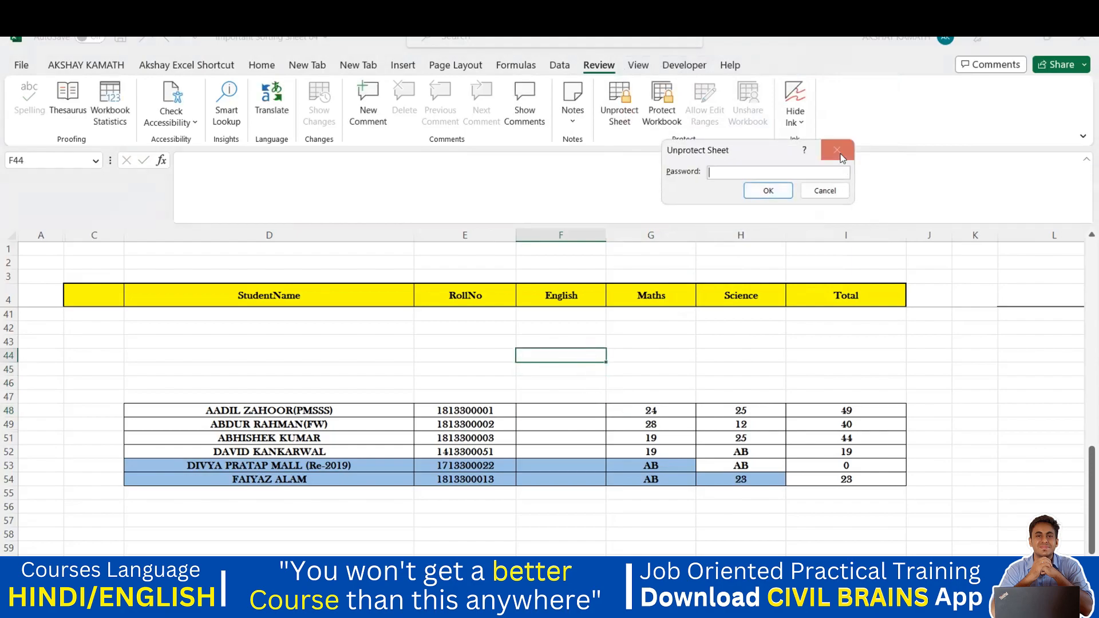
pyautogui.press('Return')
pyautogui.click(550, 410)
pyautogui.write('45')
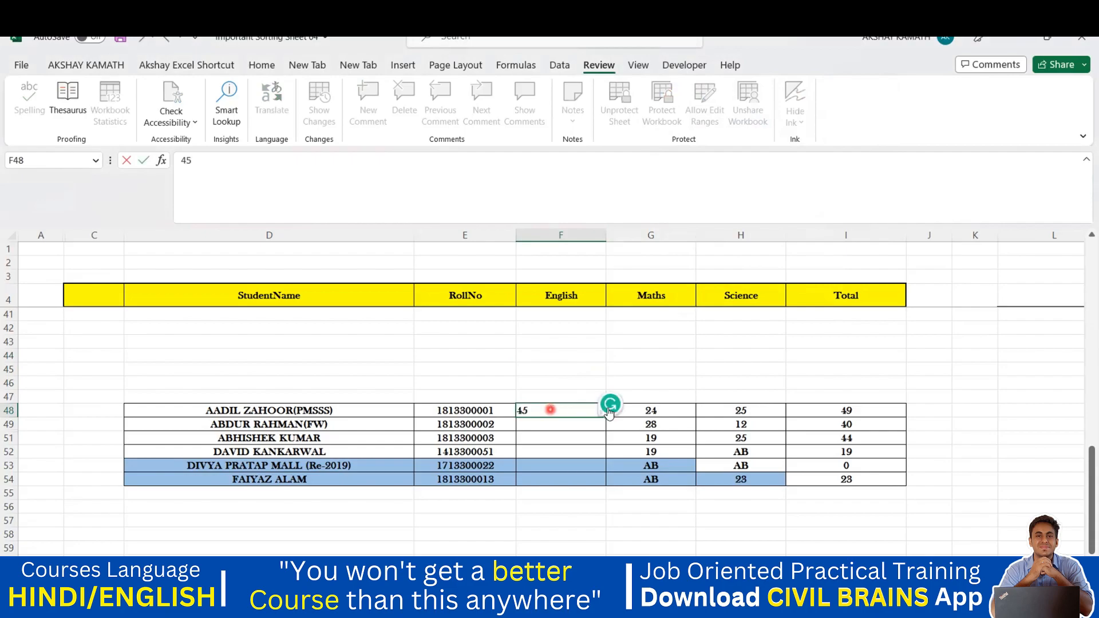
pyautogui.click(628, 395)
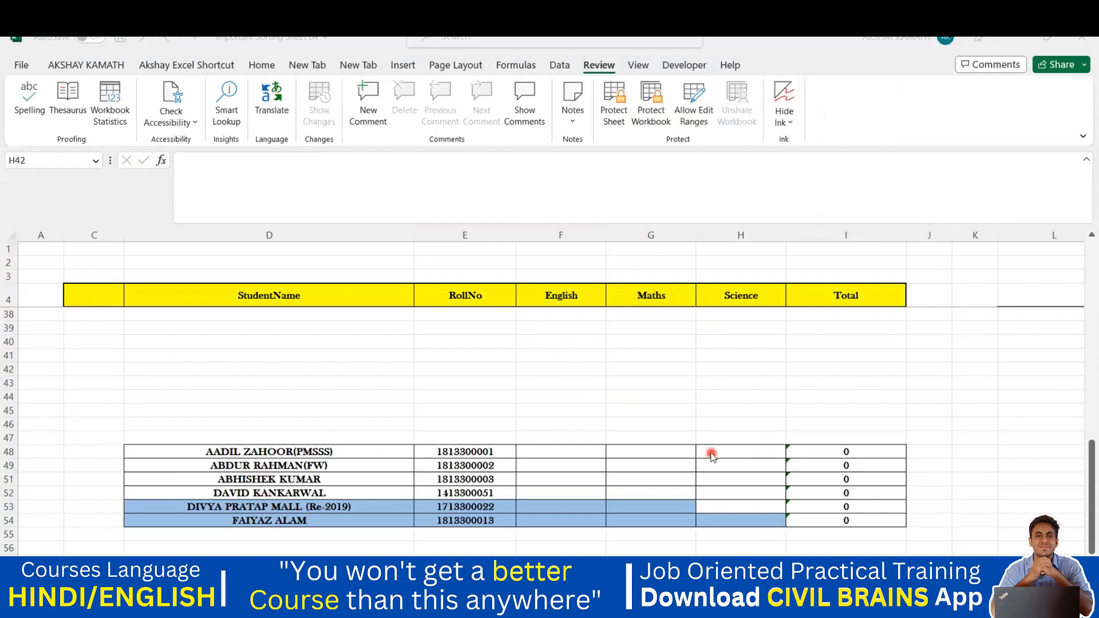
# Select the score cells and bring up the Allow Edit Ranges list showing Range1
pyautogui.click(615, 465)
pyautogui.moveTo(574, 454); pyautogui.dragTo(748, 510)
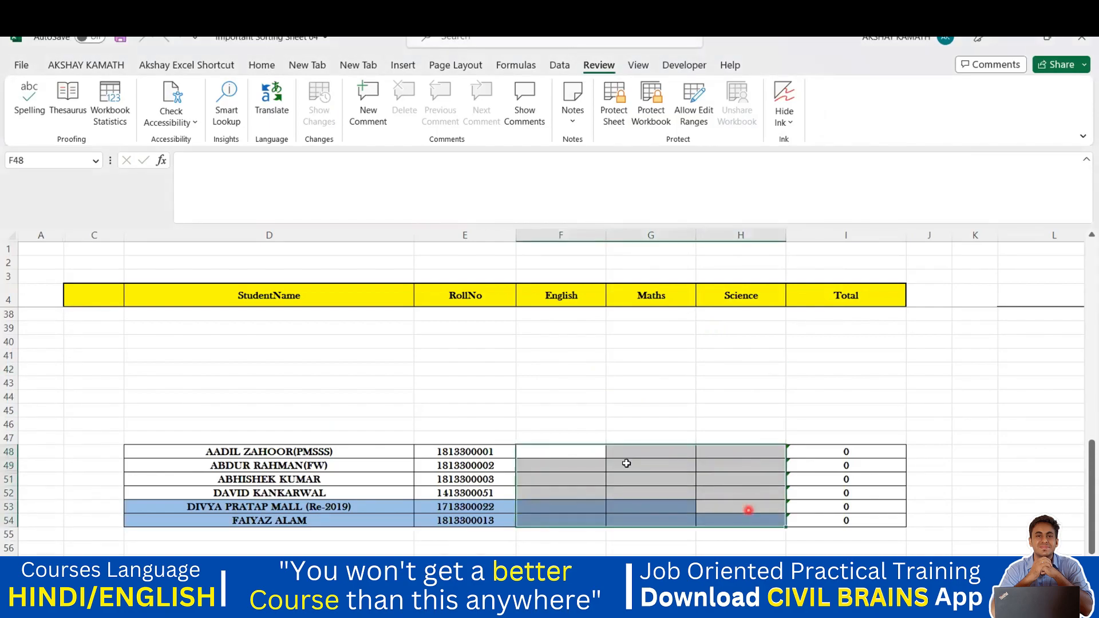
pyautogui.click(574, 455)
pyautogui.click(756, 508)
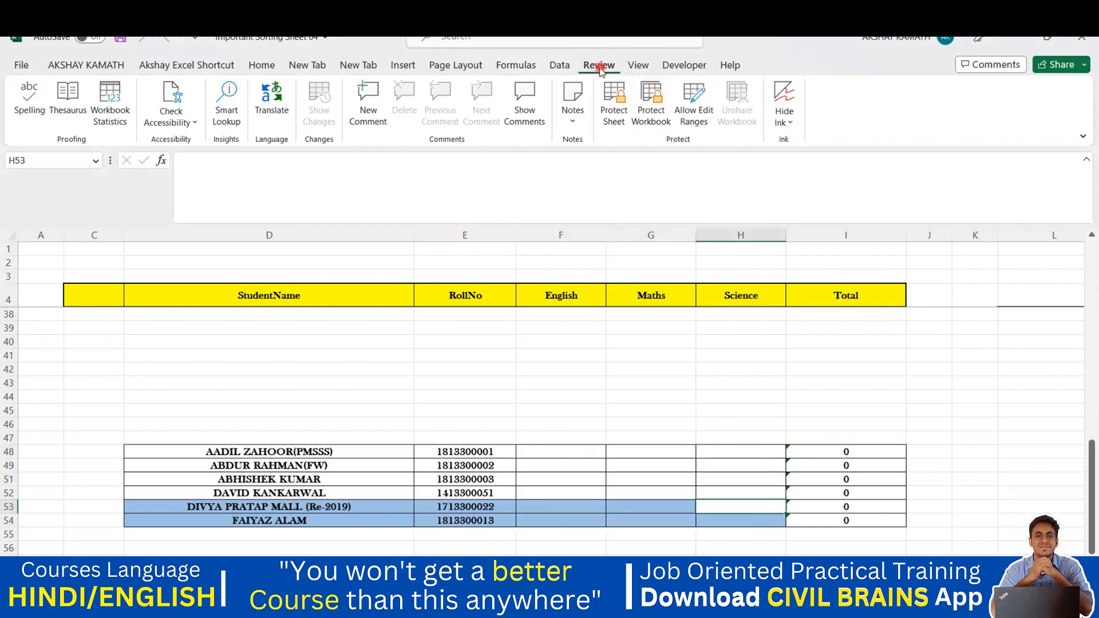
pyautogui.click(700, 100)
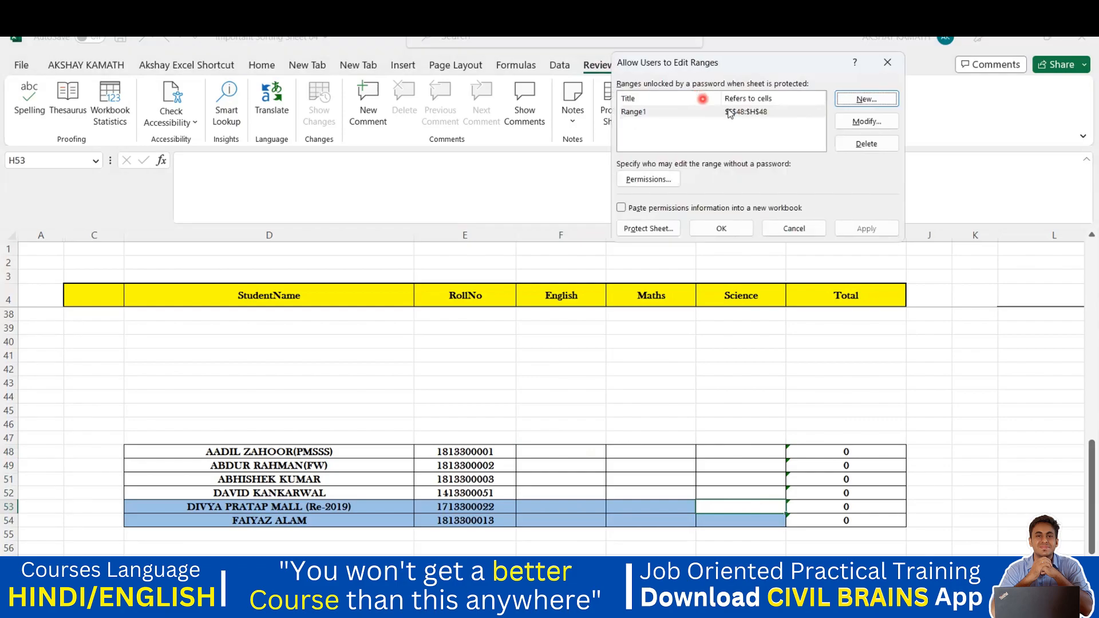
# Delete Range1 and add an AADIL range over F48:H48 with a confirmed password
pyautogui.click(866, 144)
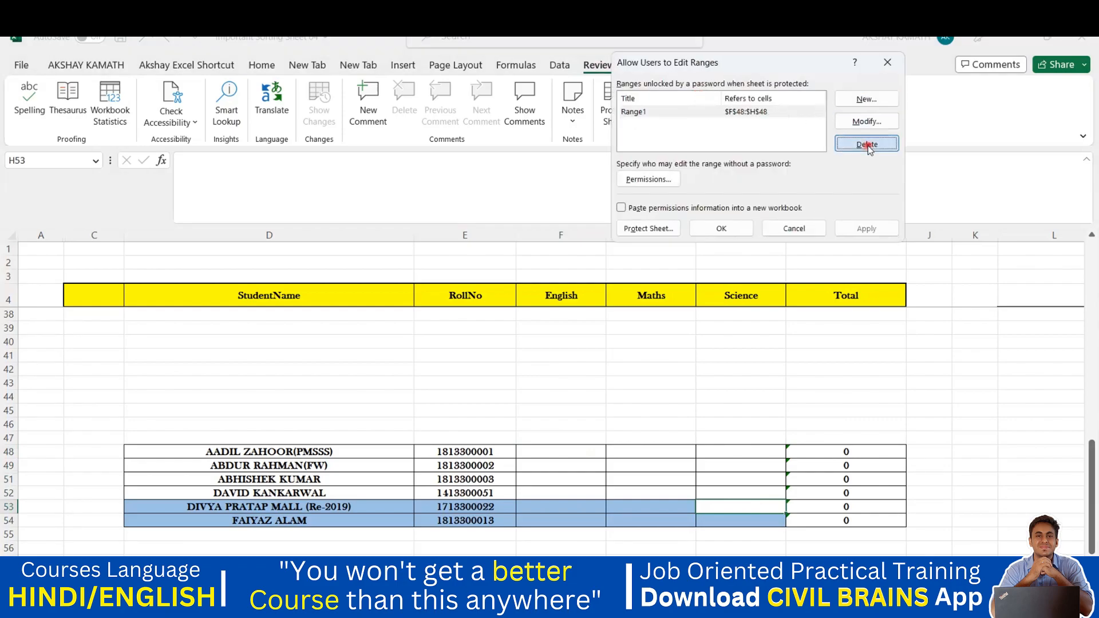
pyautogui.click(866, 98)
pyautogui.press('BackSpace')
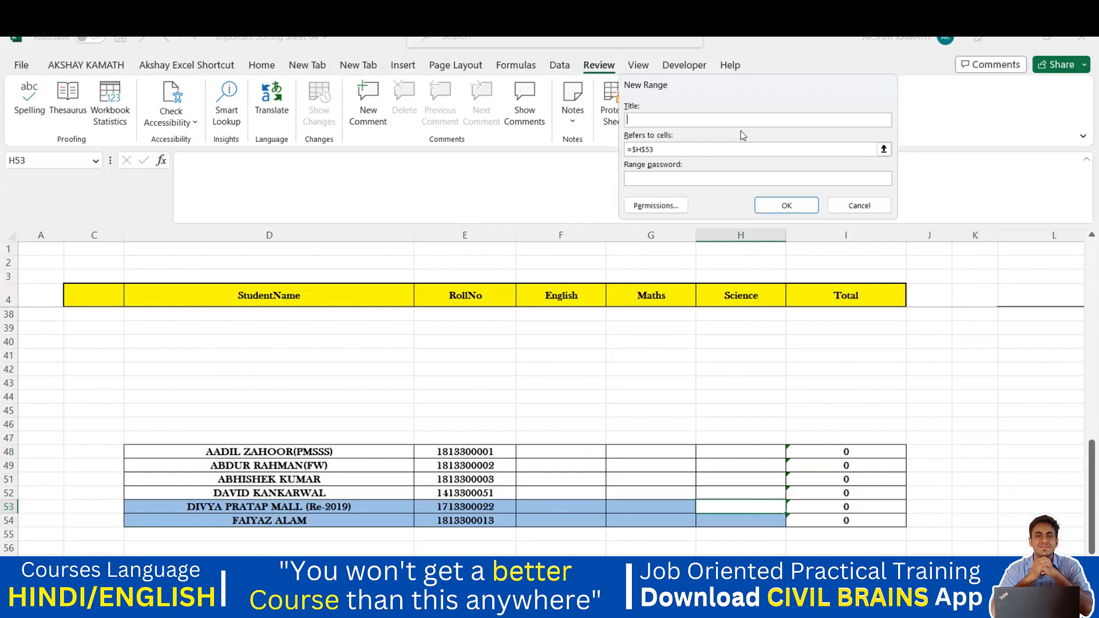
pyautogui.write('AADIL')
pyautogui.moveTo(665, 150); pyautogui.dragTo(613, 153)
pyautogui.press('BackSpace')
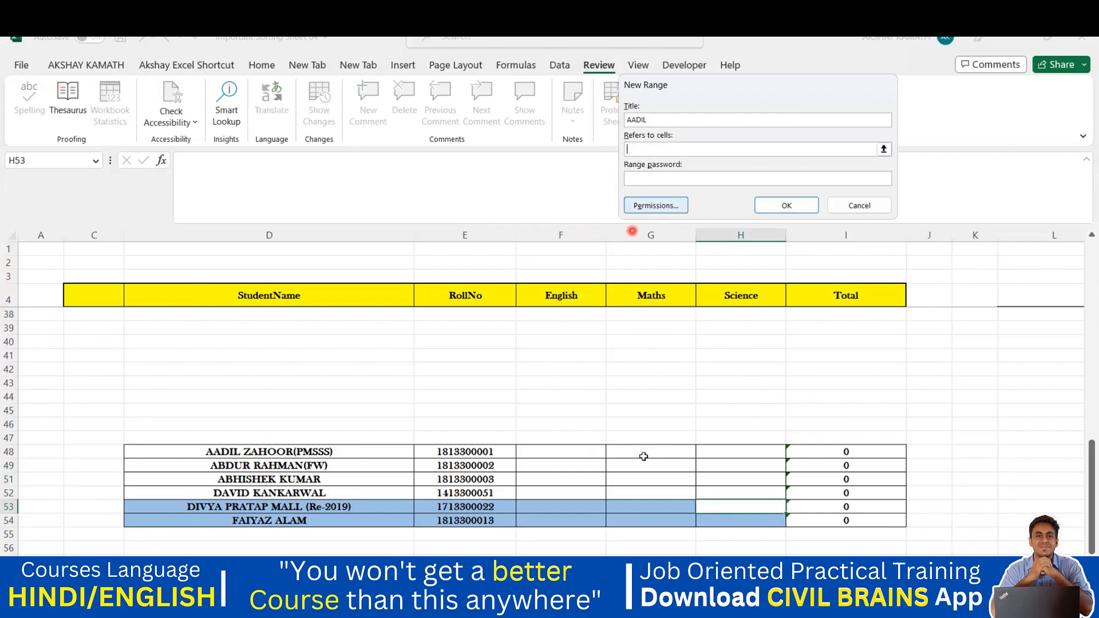
pyautogui.click(564, 451)
pyautogui.moveTo(566, 451); pyautogui.dragTo(729, 449)
pyautogui.click(668, 177)
pyautogui.click(784, 206)
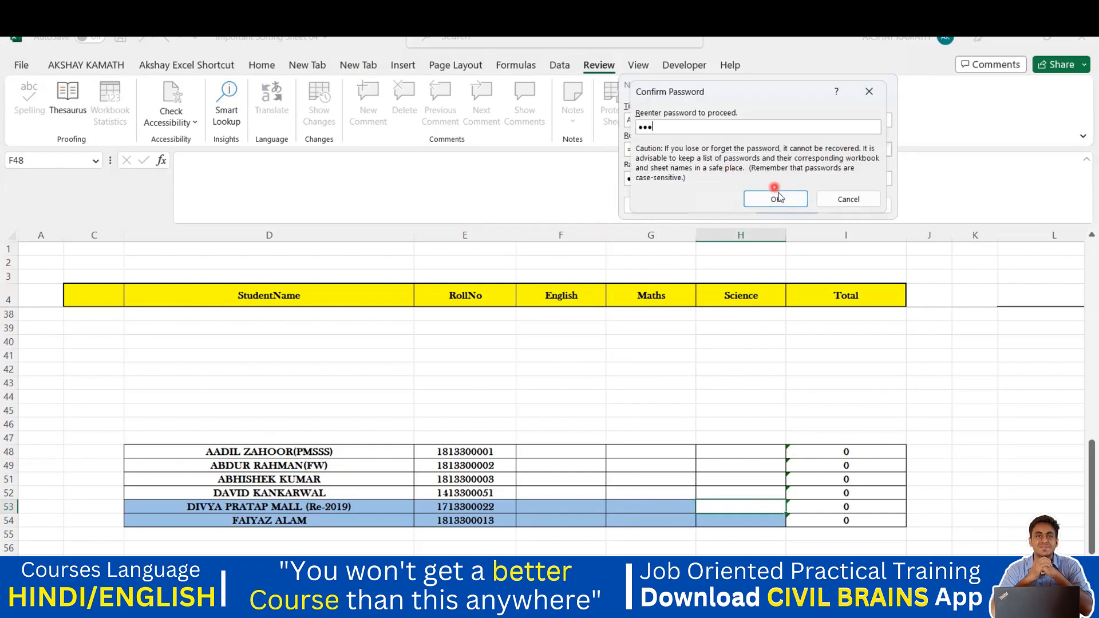
pyautogui.click(775, 198)
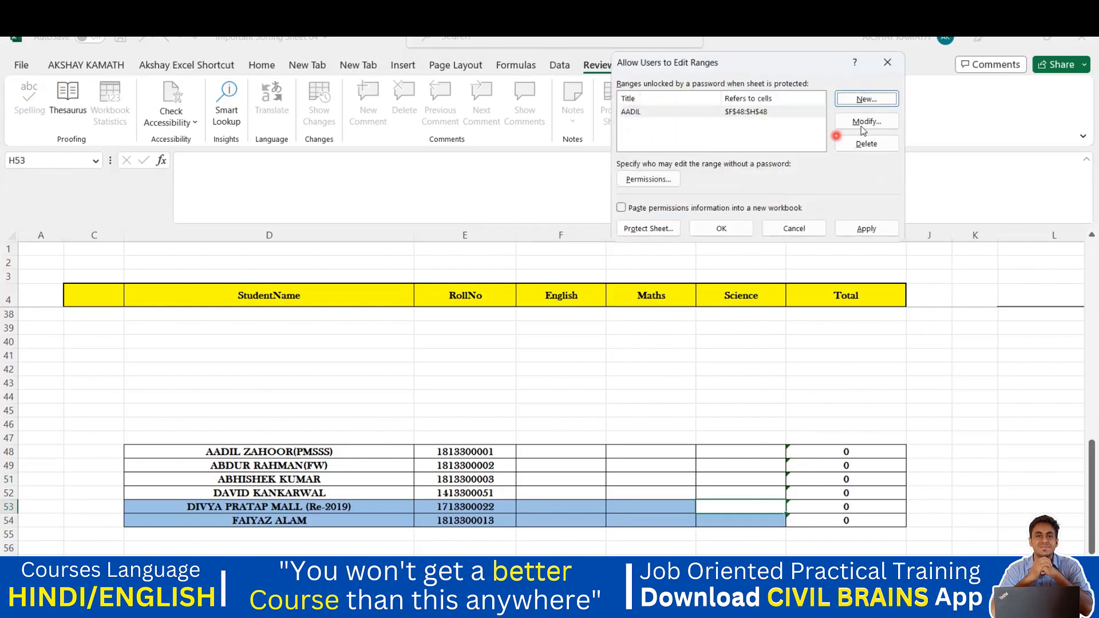
# Add a range titled ABDUR over F49:H49, setting and confirming its password
pyautogui.click(865, 100)
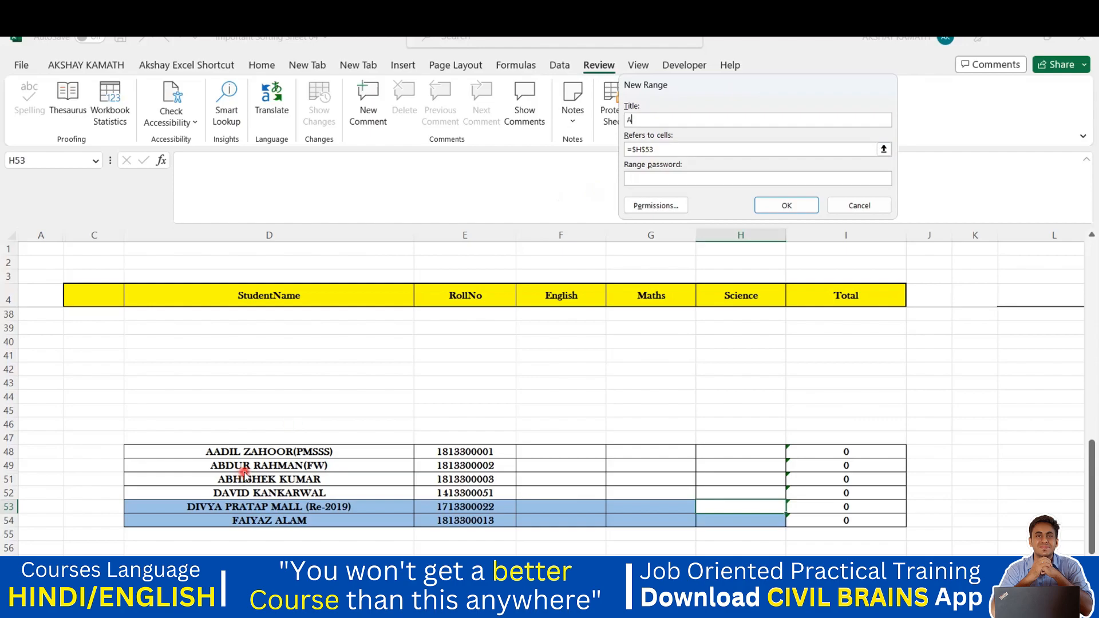
pyautogui.write('ABDUR')
pyautogui.press('Tab')
pyautogui.press('BackSpace')
pyautogui.press('BackSpace')
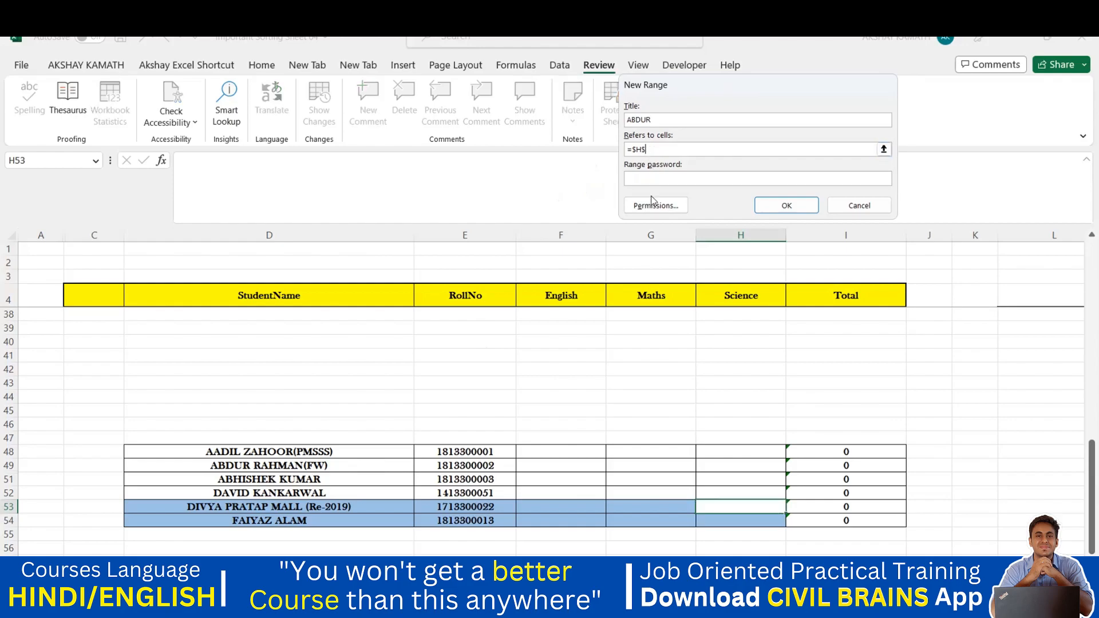
pyautogui.press('BackSpace')
pyautogui.press('BackSpace')
pyautogui.press('BackSpace')
pyautogui.press('BackSpace')
pyautogui.moveTo(547, 465); pyautogui.dragTo(720, 464)
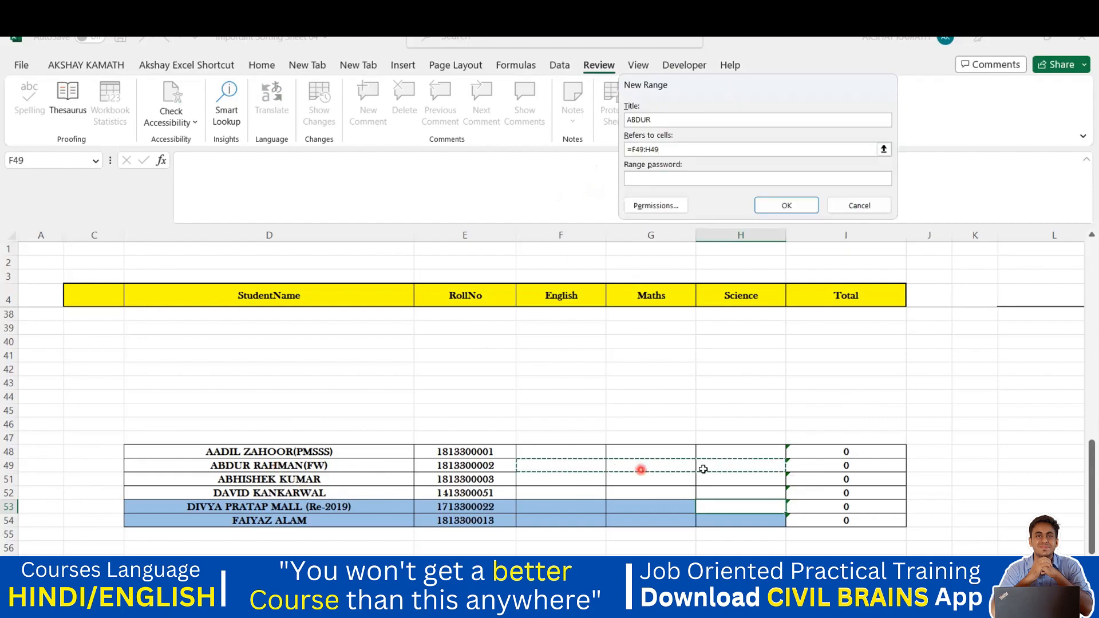
pyautogui.click(678, 181)
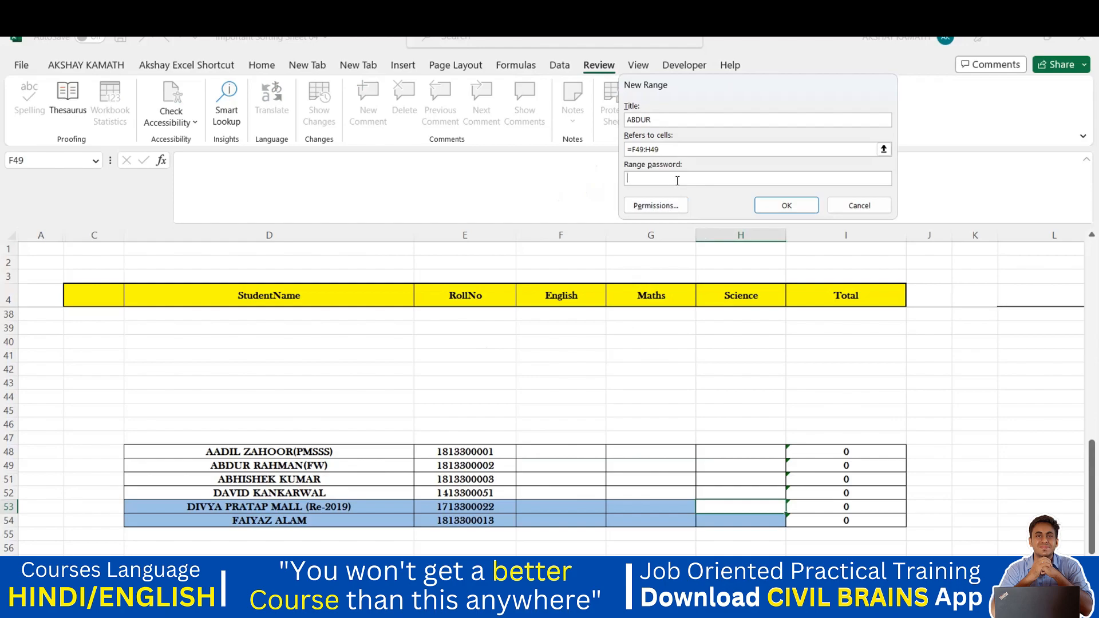
pyautogui.click(785, 206)
pyautogui.write('12')
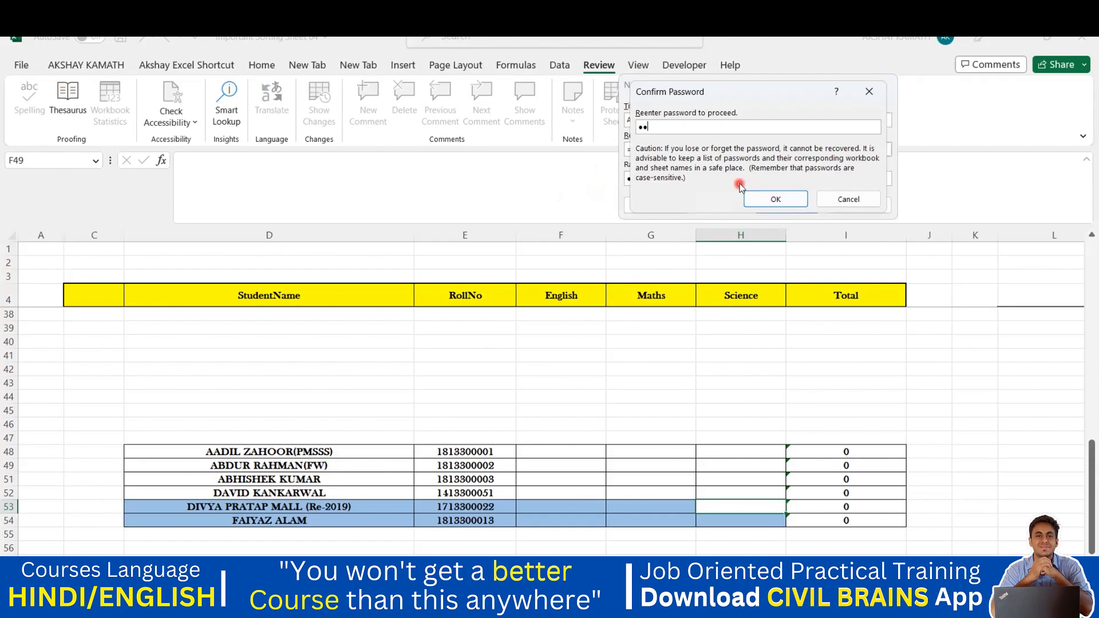
pyautogui.write('3')
pyautogui.click(775, 199)
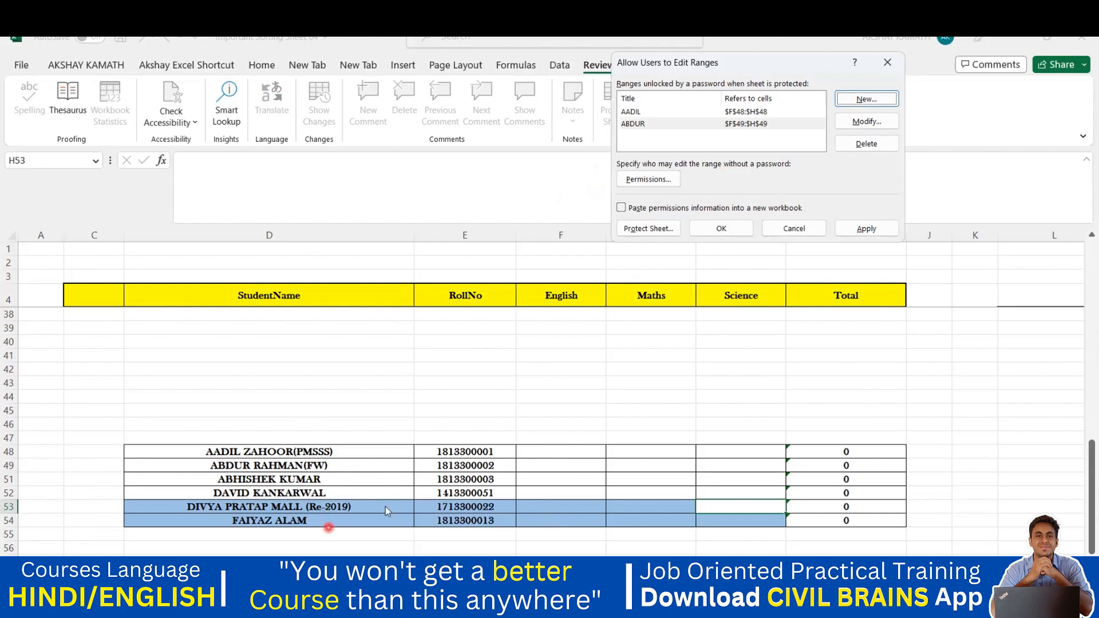
# Add a range titled ABHISHEK over F51:H51 with a confirmed password
pyautogui.click(867, 98)
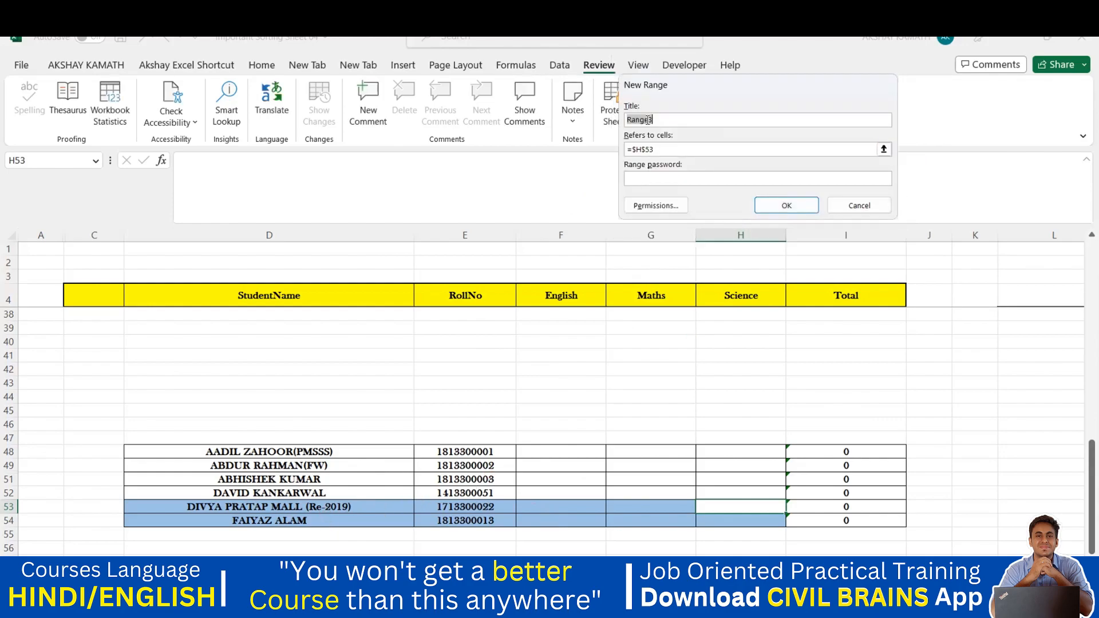
pyautogui.press('BackSpace')
pyautogui.write('ABHISHEK')
pyautogui.press('Tab')
pyautogui.press('BackSpace')
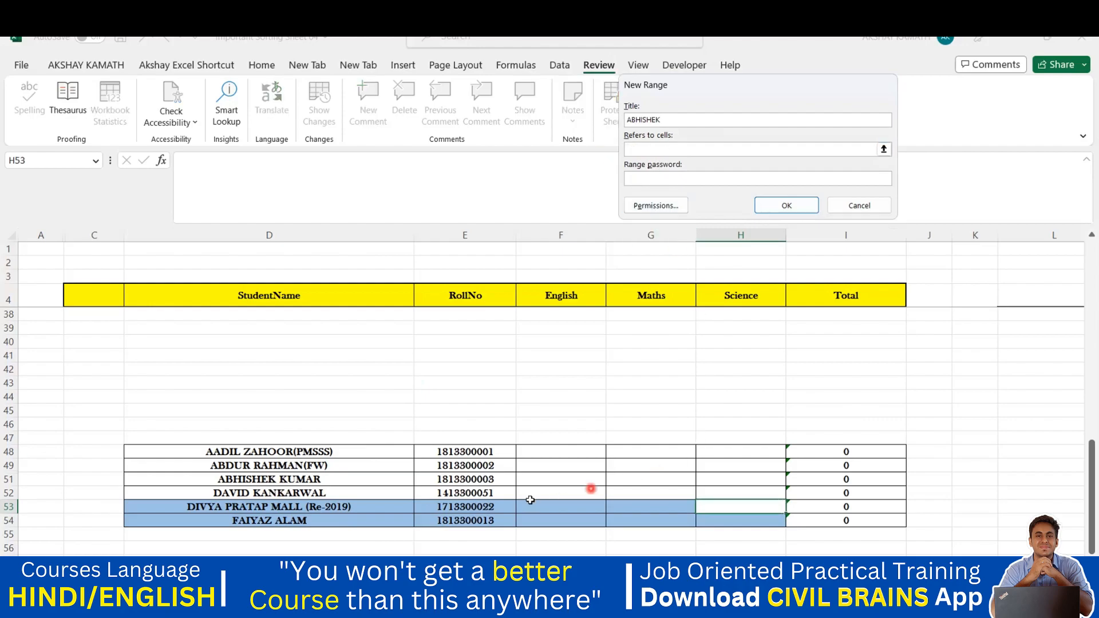
pyautogui.moveTo(526, 478); pyautogui.dragTo(732, 479)
pyautogui.click(713, 178)
pyautogui.click(783, 206)
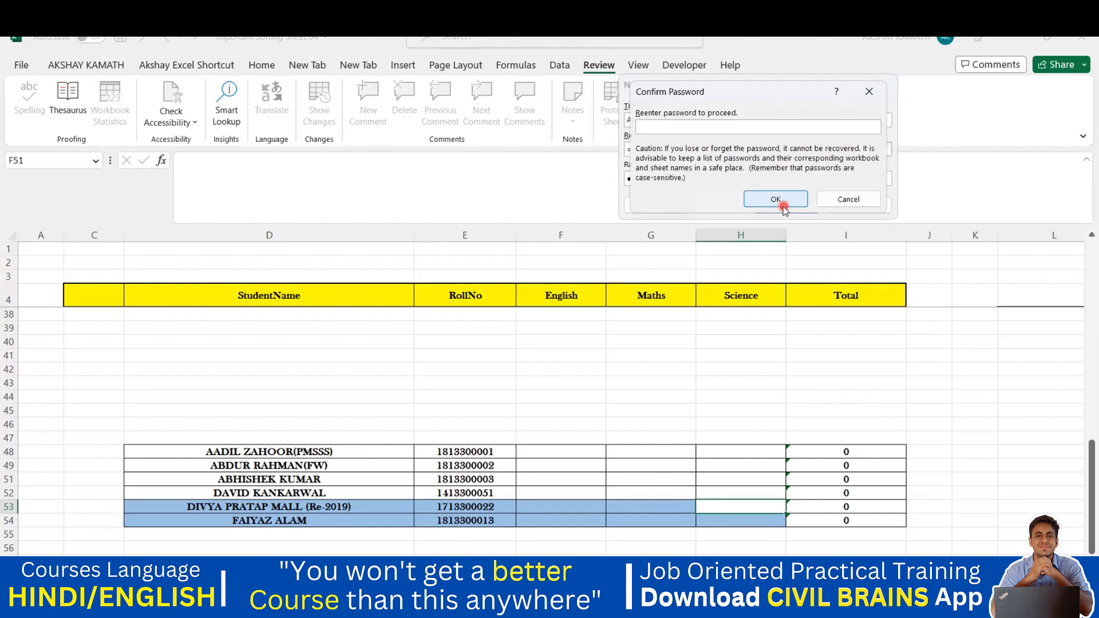
pyautogui.click(785, 203)
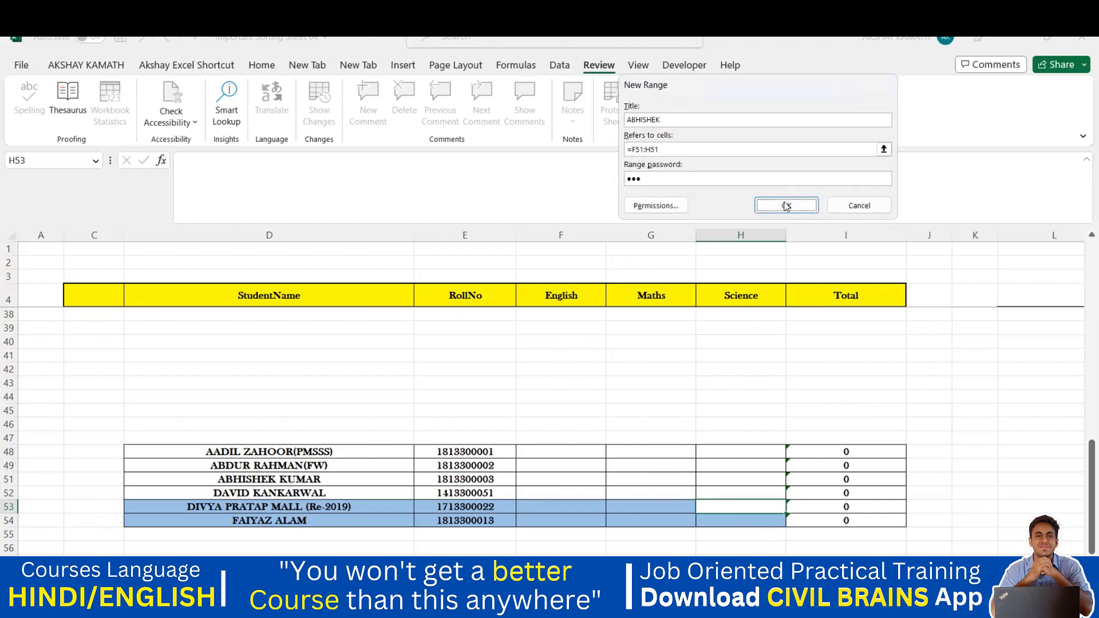
pyautogui.click(784, 205)
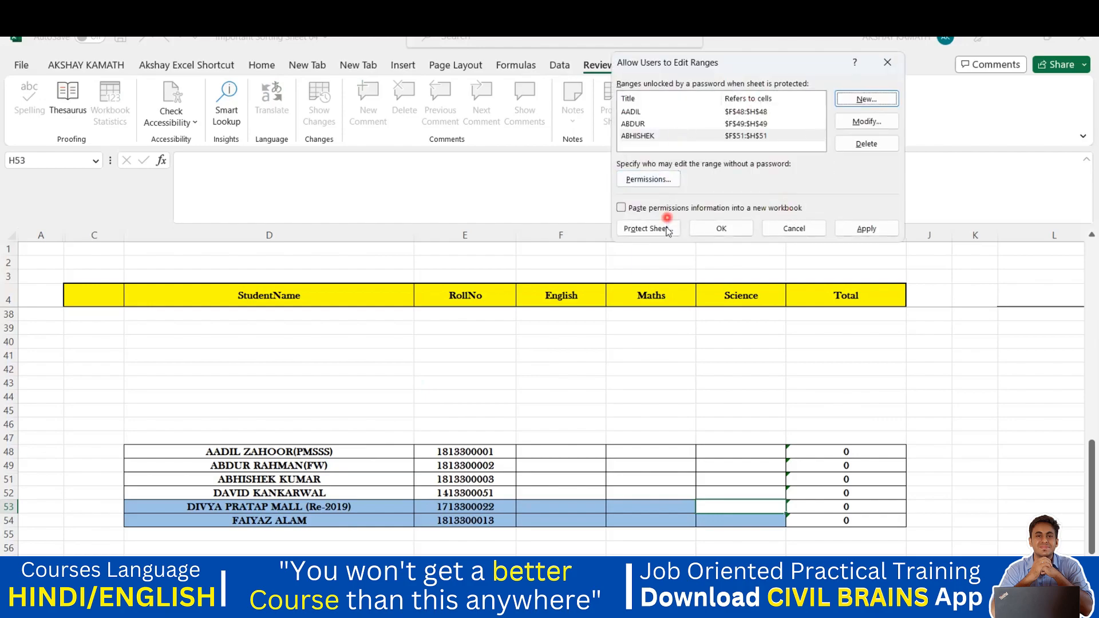
# Apply the ranges, review the AADIL, ABDUR and ABHISHEK entries, and close the list
pyautogui.click(870, 228)
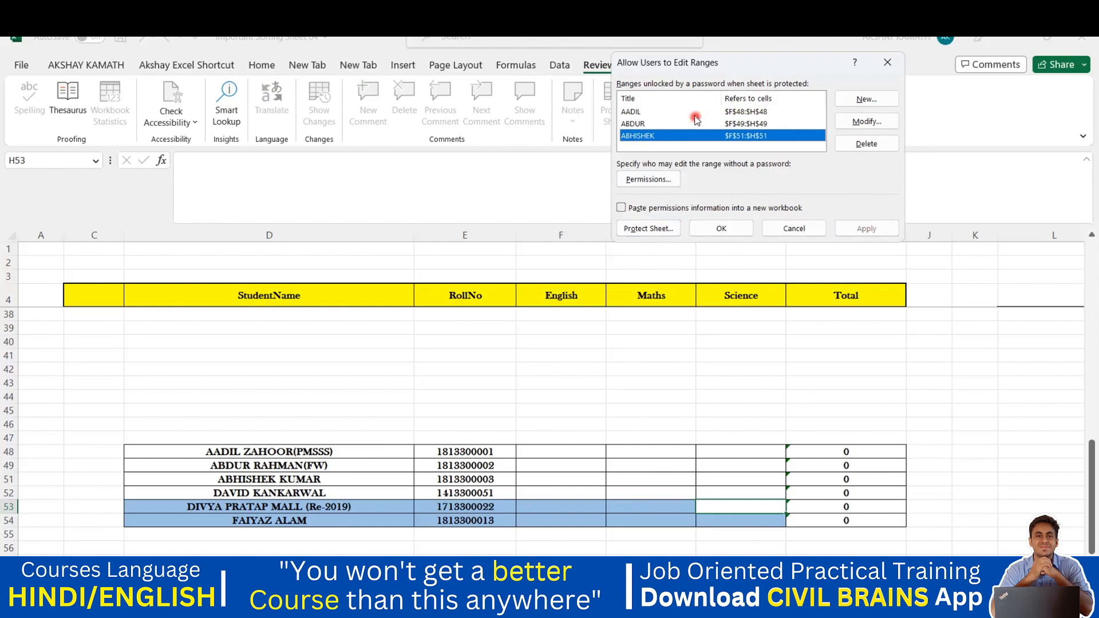
pyautogui.click(670, 111)
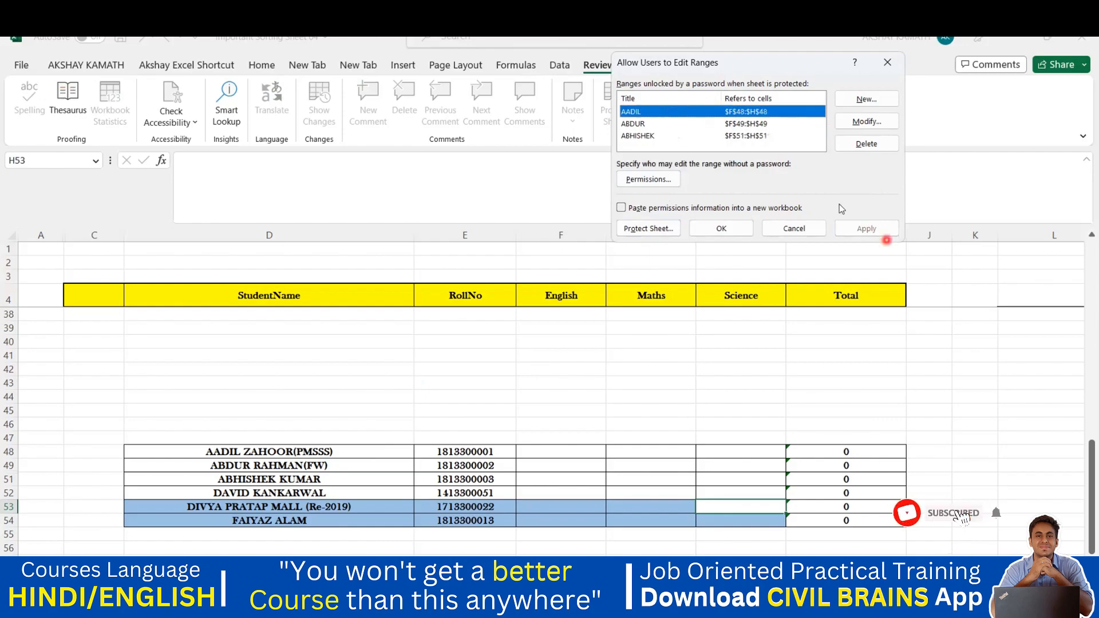
pyautogui.click(744, 124)
pyautogui.click(744, 136)
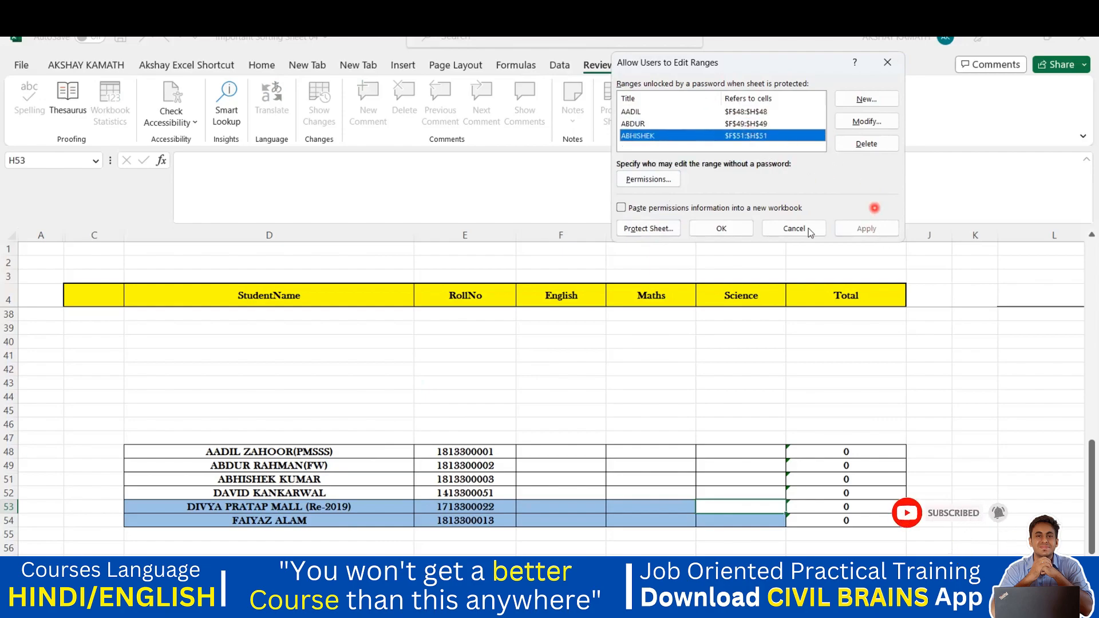
pyautogui.click(722, 229)
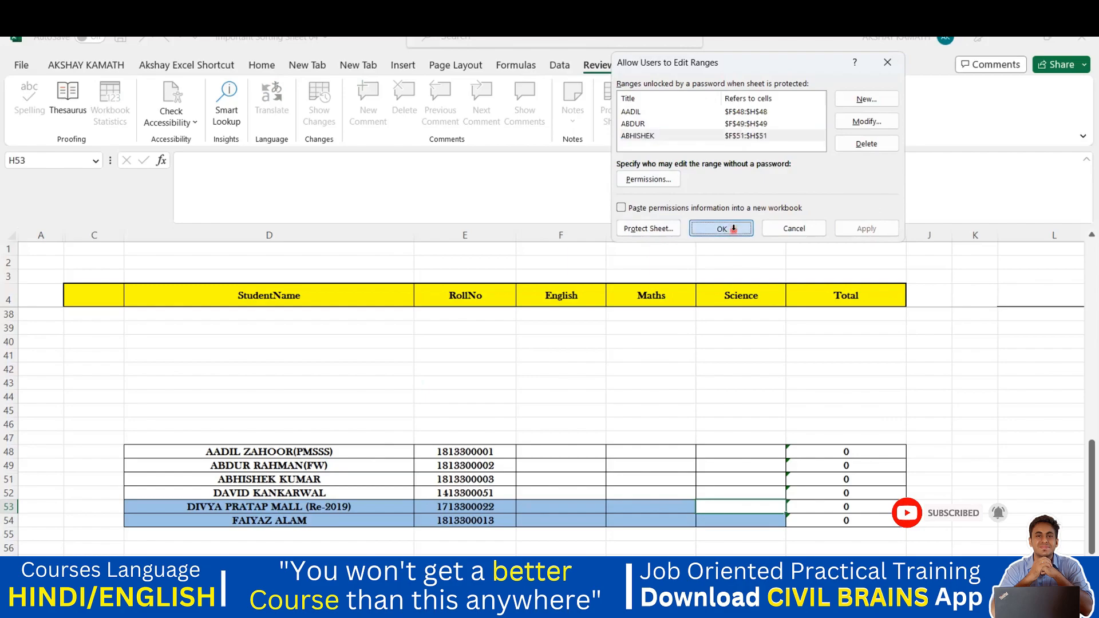
pyautogui.click(722, 381)
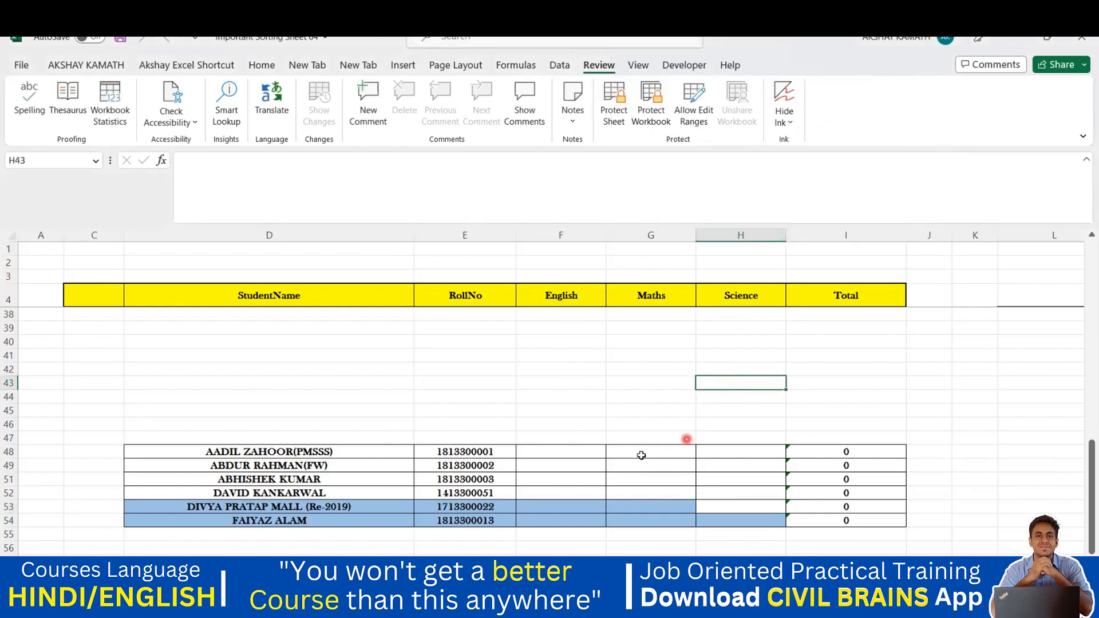
# After a test edit of AADIL's English cell, protect the sheet with a confirmed password
pyautogui.doubleClick(588, 453)
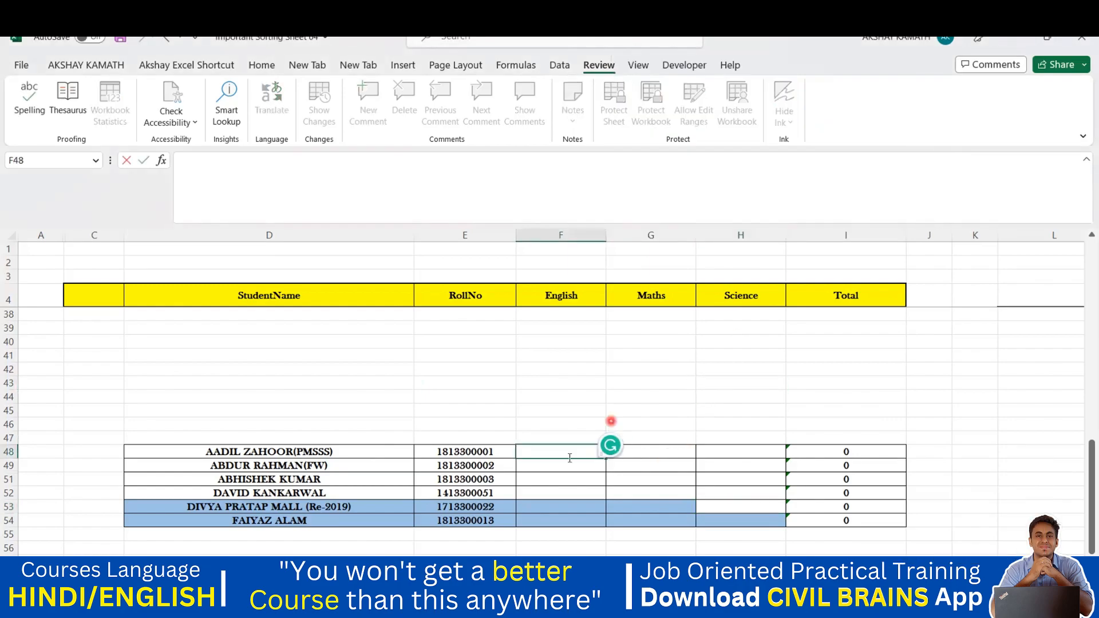
pyautogui.click(684, 393)
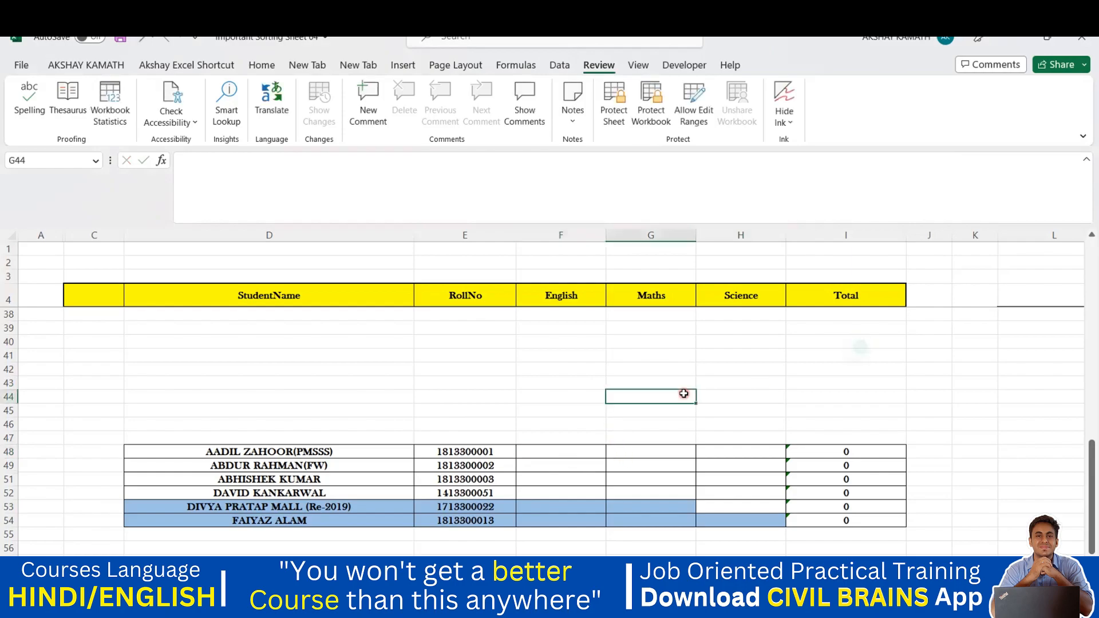
pyautogui.click(614, 106)
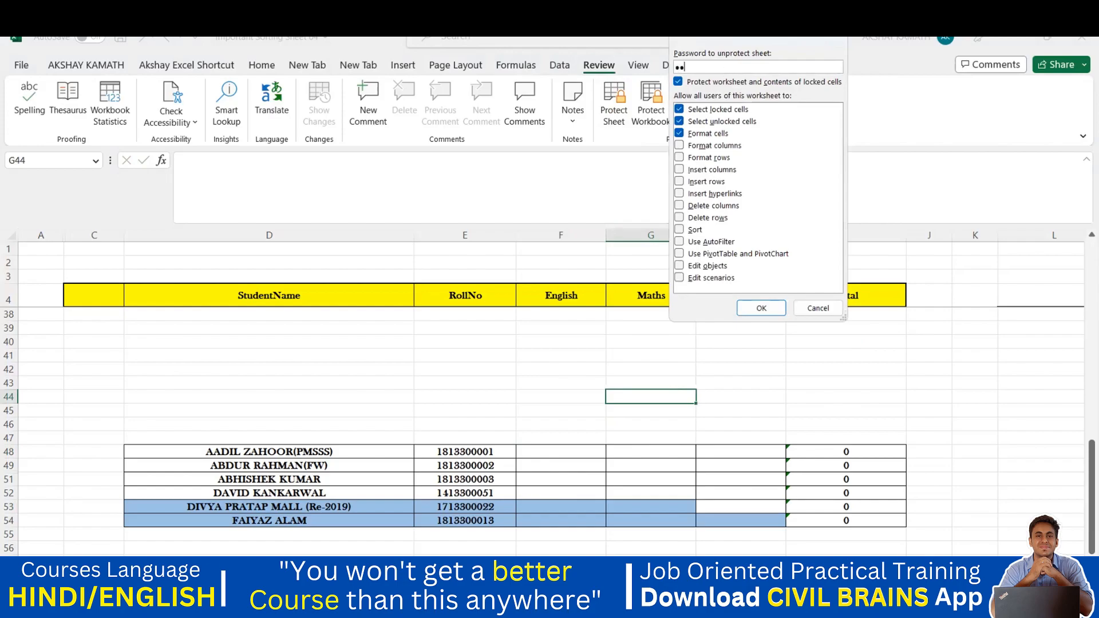
pyautogui.click(761, 308)
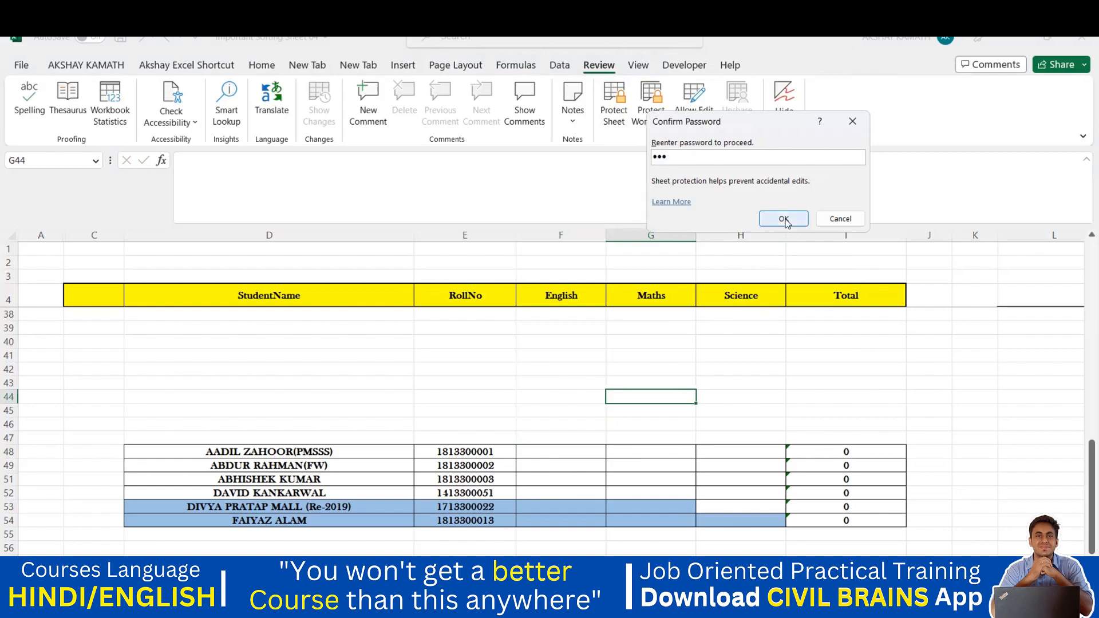
pyautogui.click(781, 218)
# Try changing rows D52:I54, dismiss the protected-sheet warning, then select names ABDUR to ABHISHEK
pyautogui.click(830, 342)
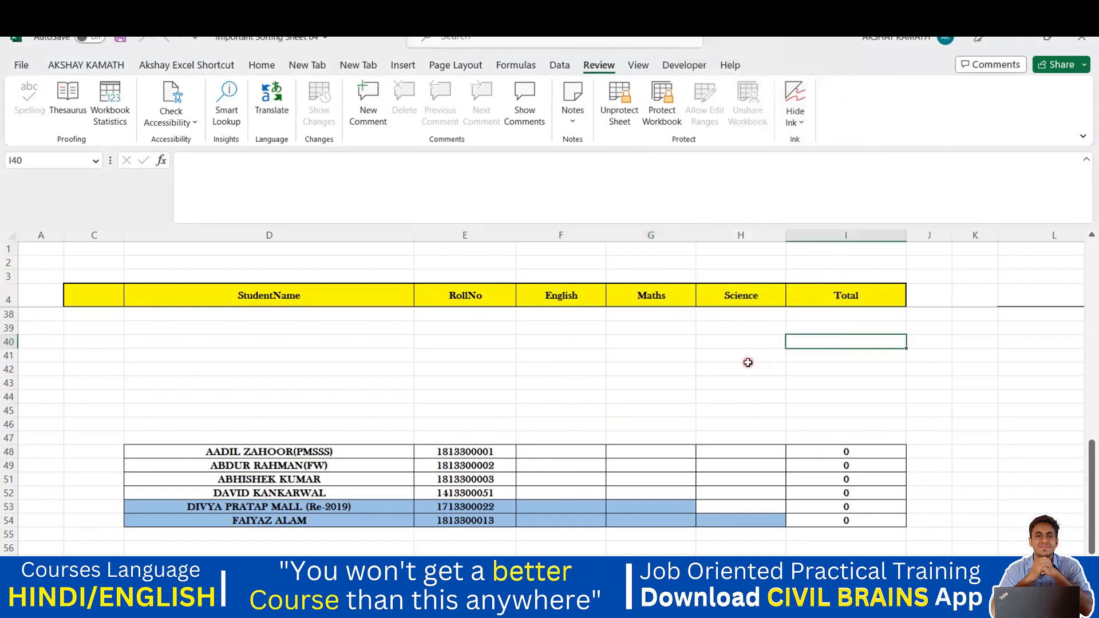
pyautogui.scroll(-2, 746, 361)
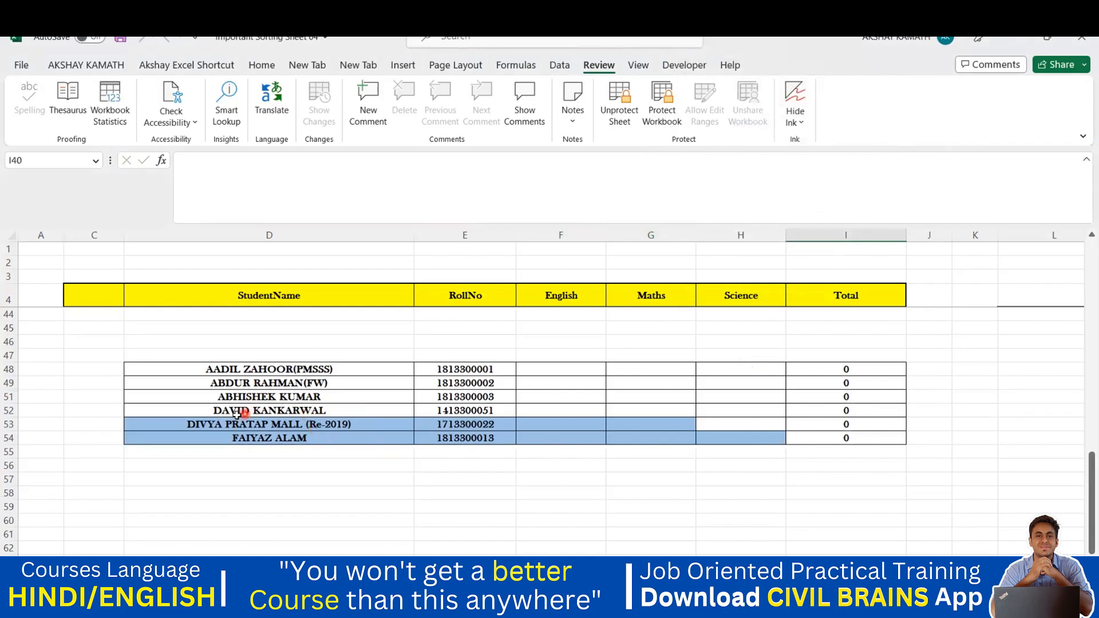
pyautogui.moveTo(293, 412); pyautogui.dragTo(817, 444)
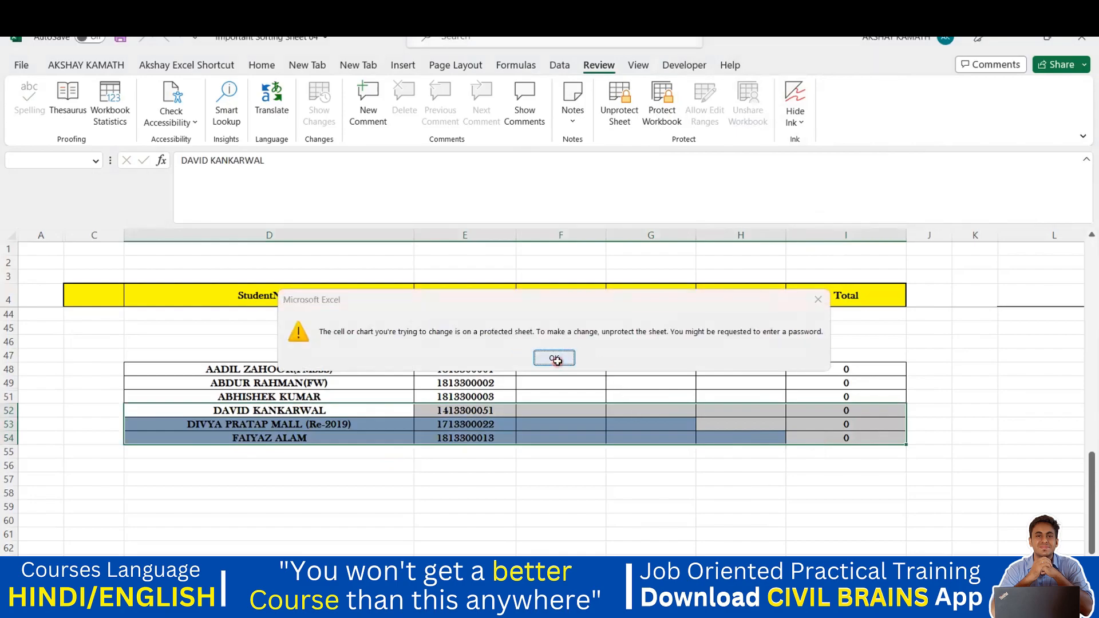
pyautogui.click(564, 356)
pyautogui.click(641, 519)
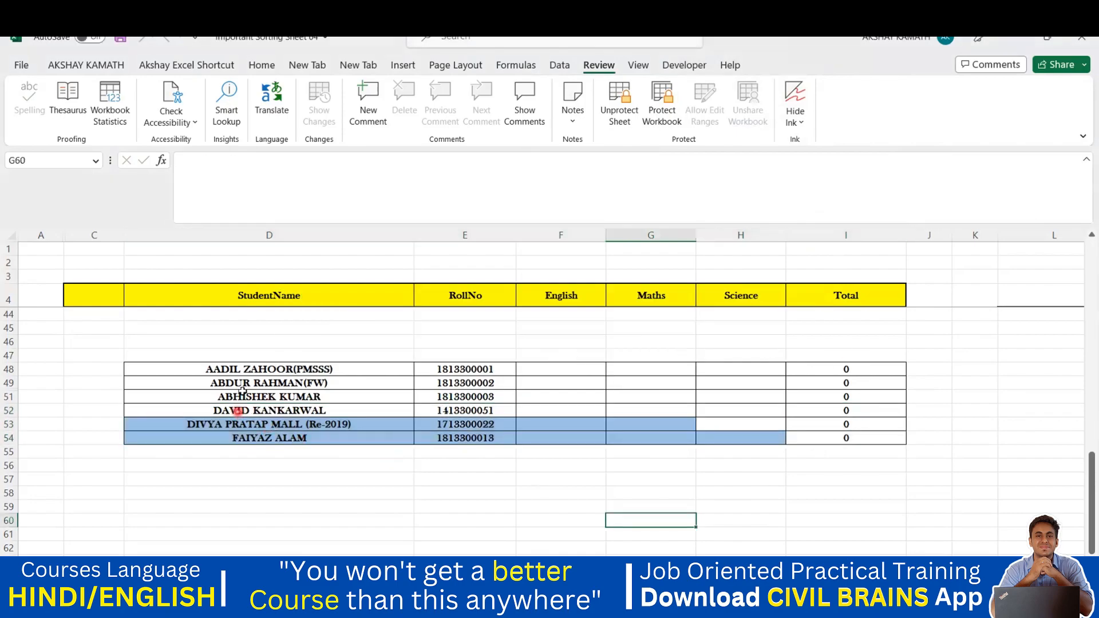
pyautogui.moveTo(246, 383); pyautogui.dragTo(250, 397)
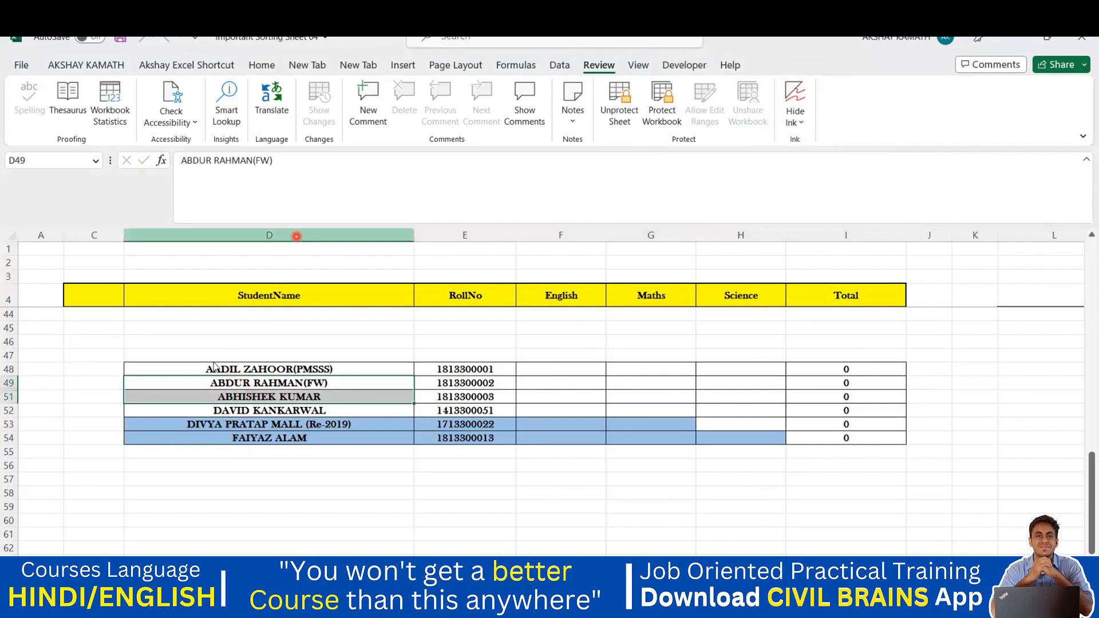
# Shade the names in D48:D51 orange, then bring up the unlock password prompt for F48
pyautogui.moveTo(173, 369); pyautogui.dragTo(180, 396)
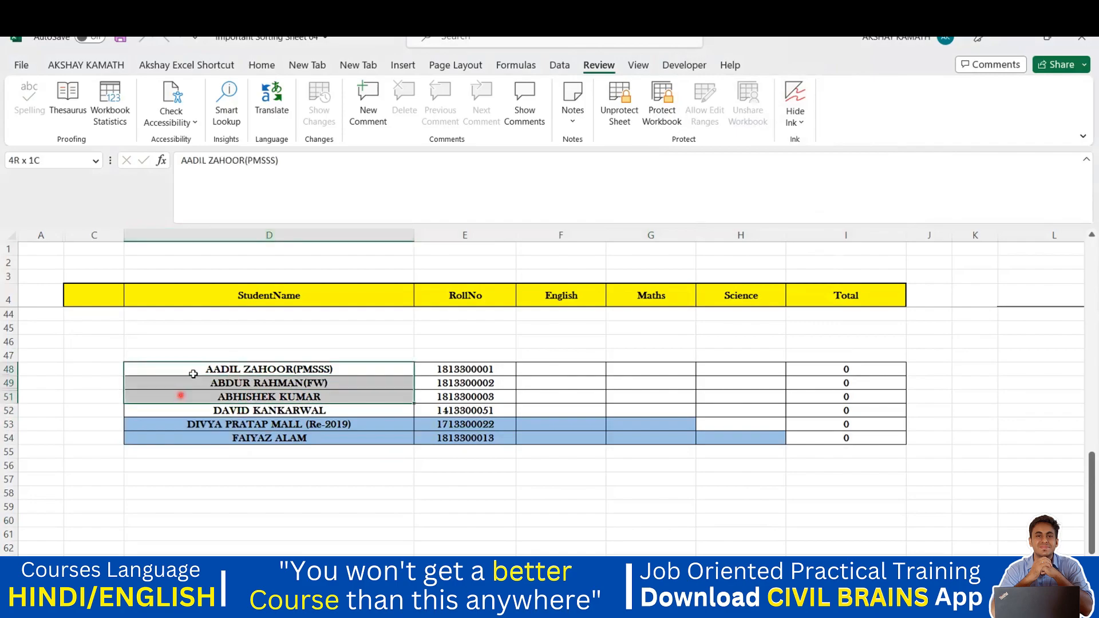
pyautogui.click(267, 65)
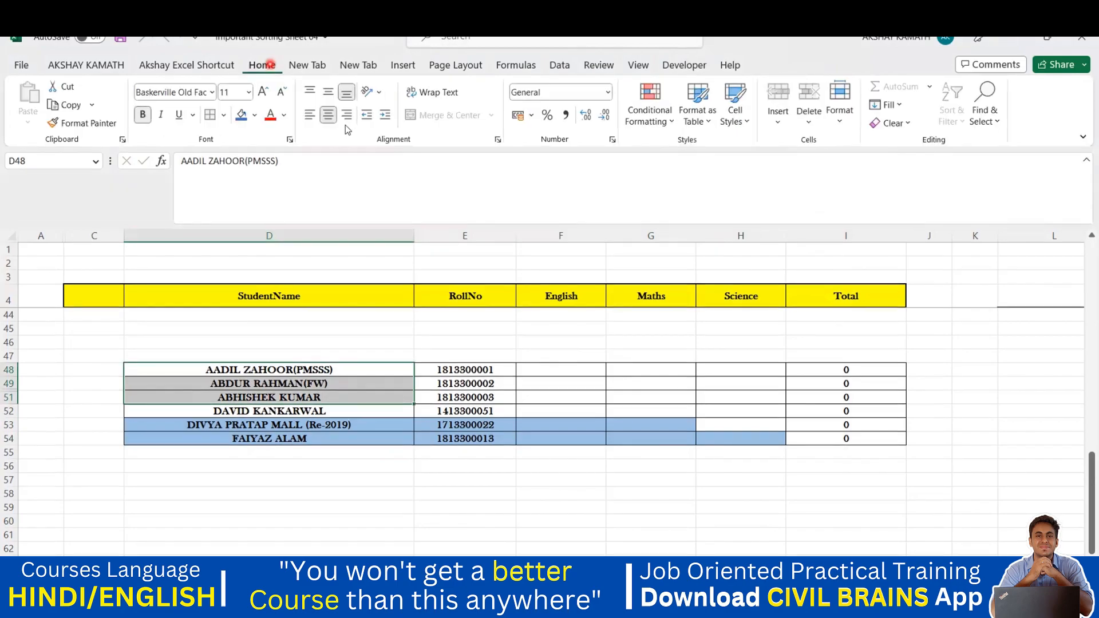
pyautogui.click(254, 114)
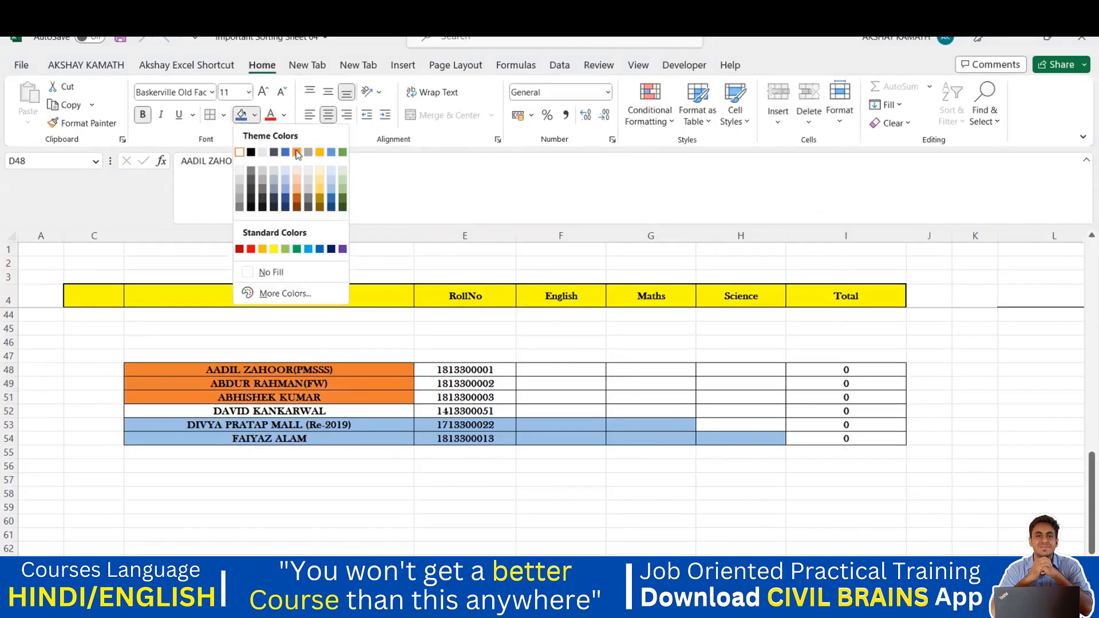
pyautogui.click(541, 466)
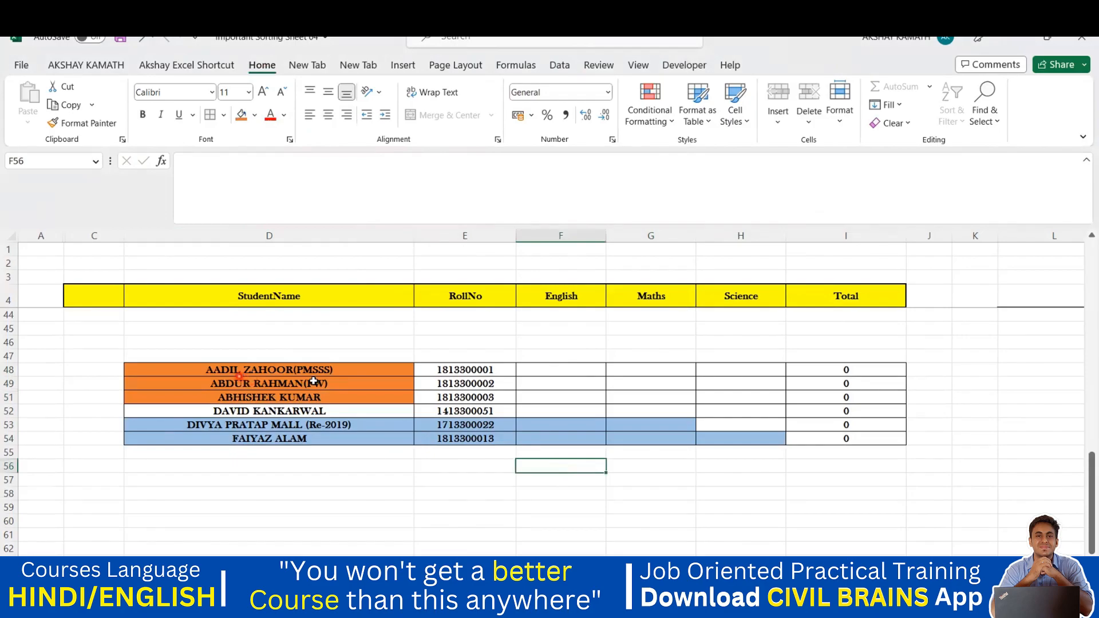
pyautogui.doubleClick(555, 371)
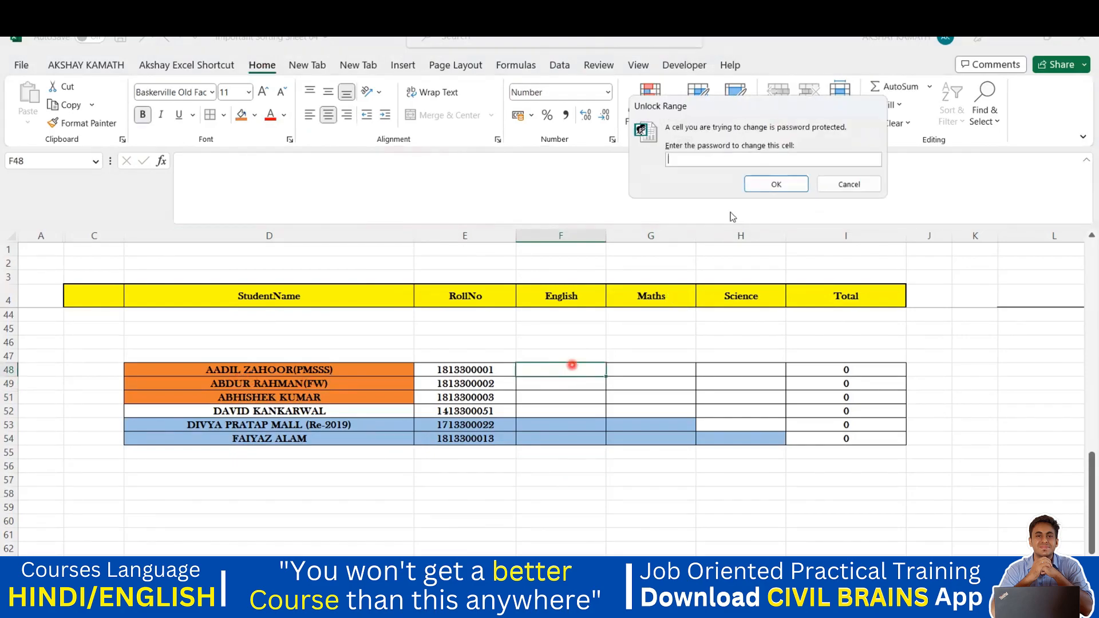
# Unlock row 48 with its password and enter scores 25, 26 and 22 (Total 73)
pyautogui.click(696, 147)
pyautogui.click(776, 183)
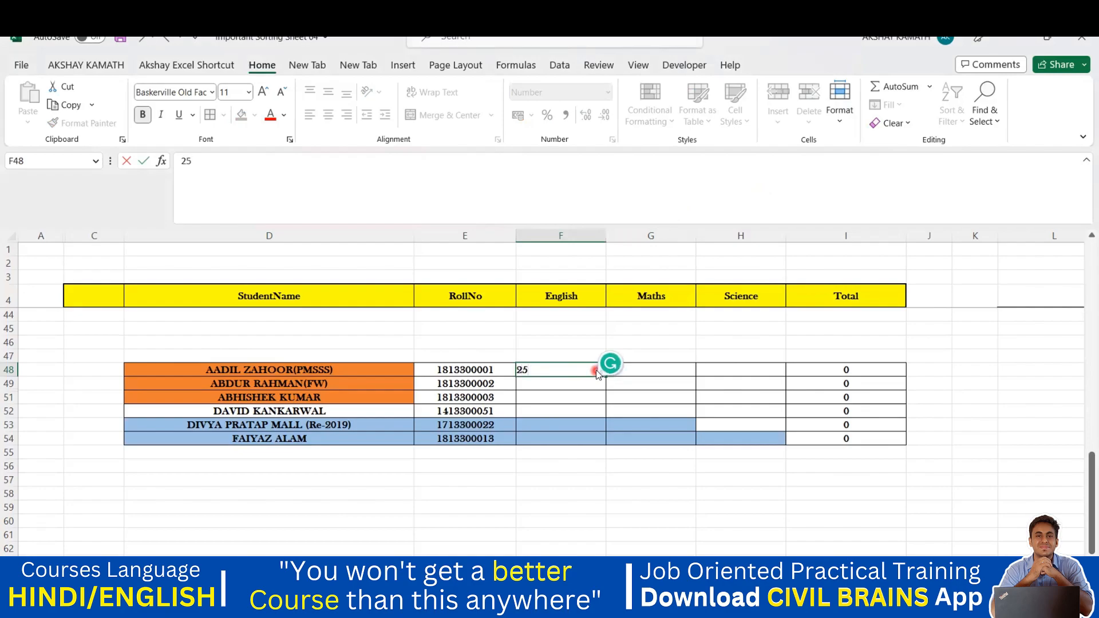
pyautogui.press('Tab')
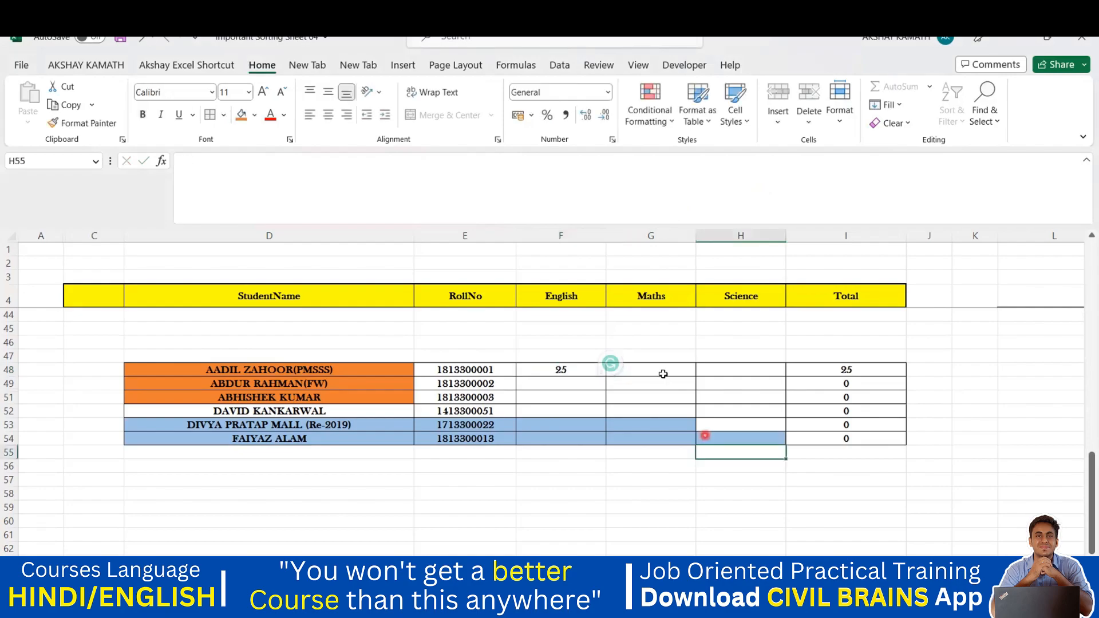
pyautogui.doubleClick(664, 372)
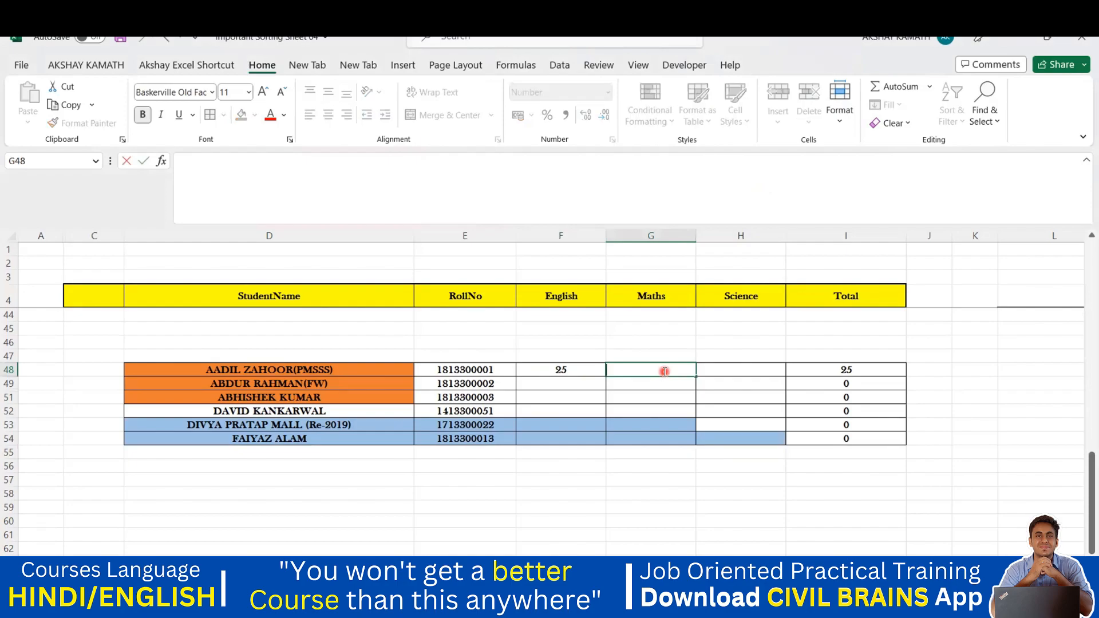
pyautogui.write('26')
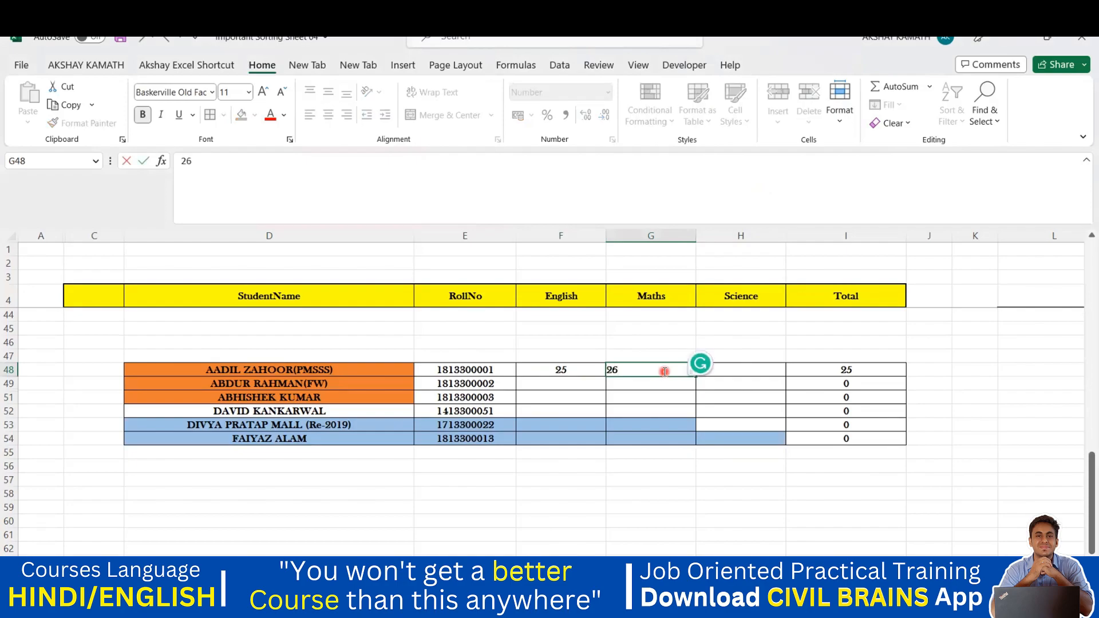
pyautogui.click(776, 432)
pyautogui.doubleClick(750, 373)
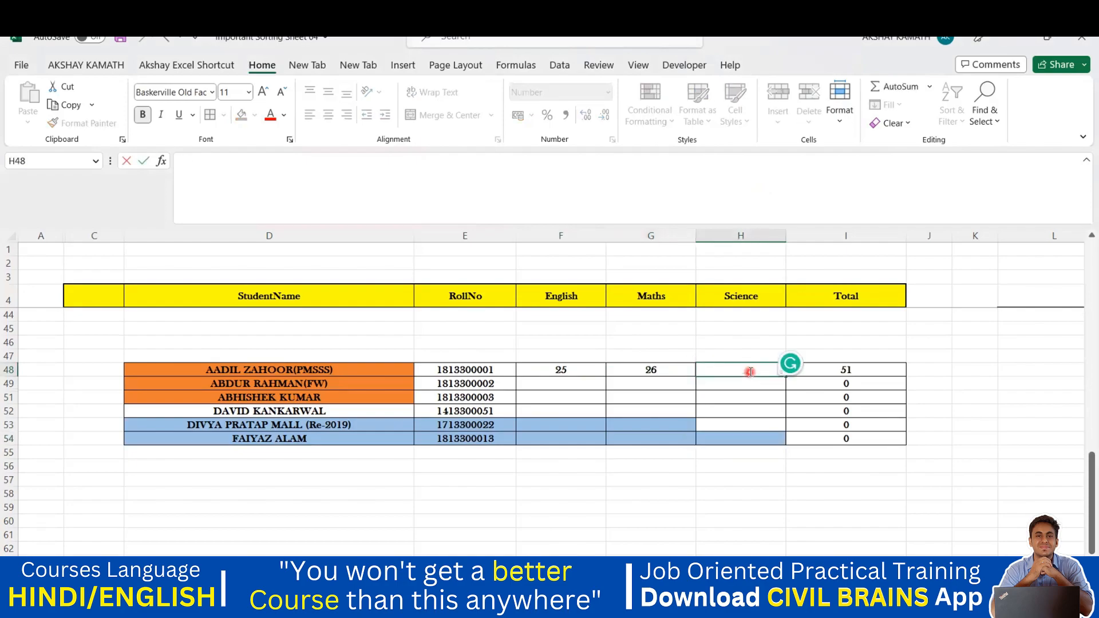
pyautogui.write('22')
pyautogui.click(781, 453)
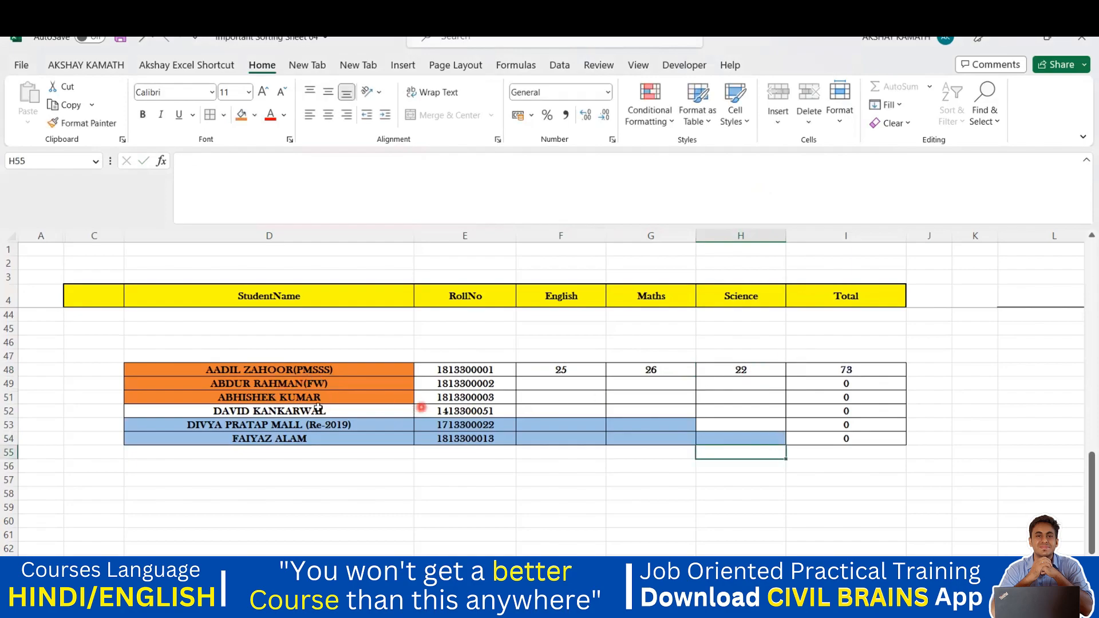
pyautogui.doubleClick(564, 386)
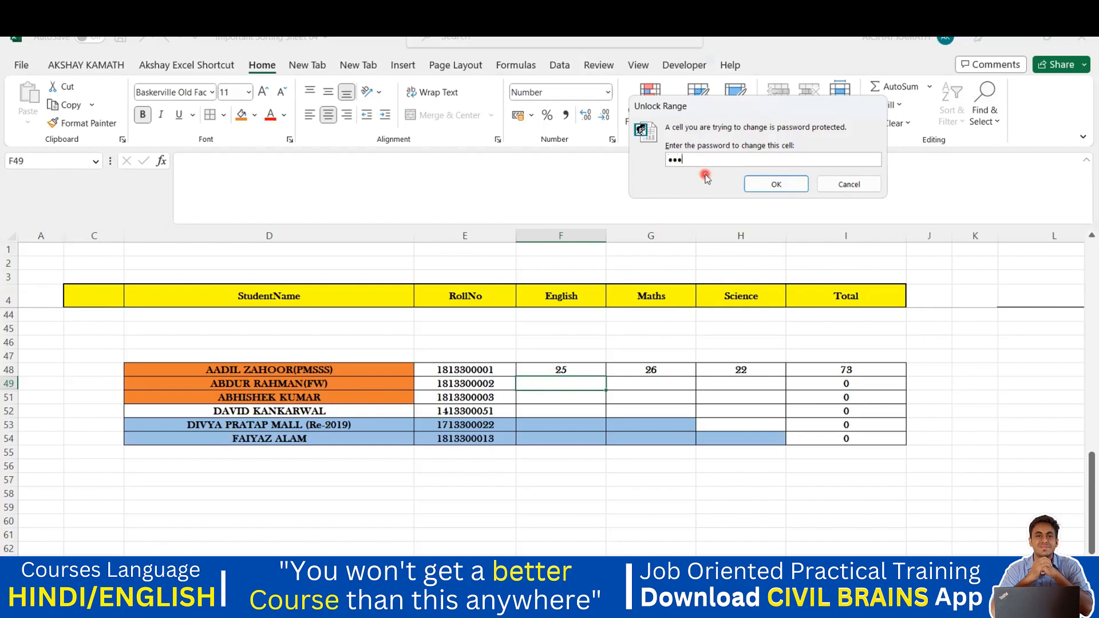
# Unlock row 49 and enter scores 22, 23 and 20 in F49:H49 (Total 65)
pyautogui.click(774, 184)
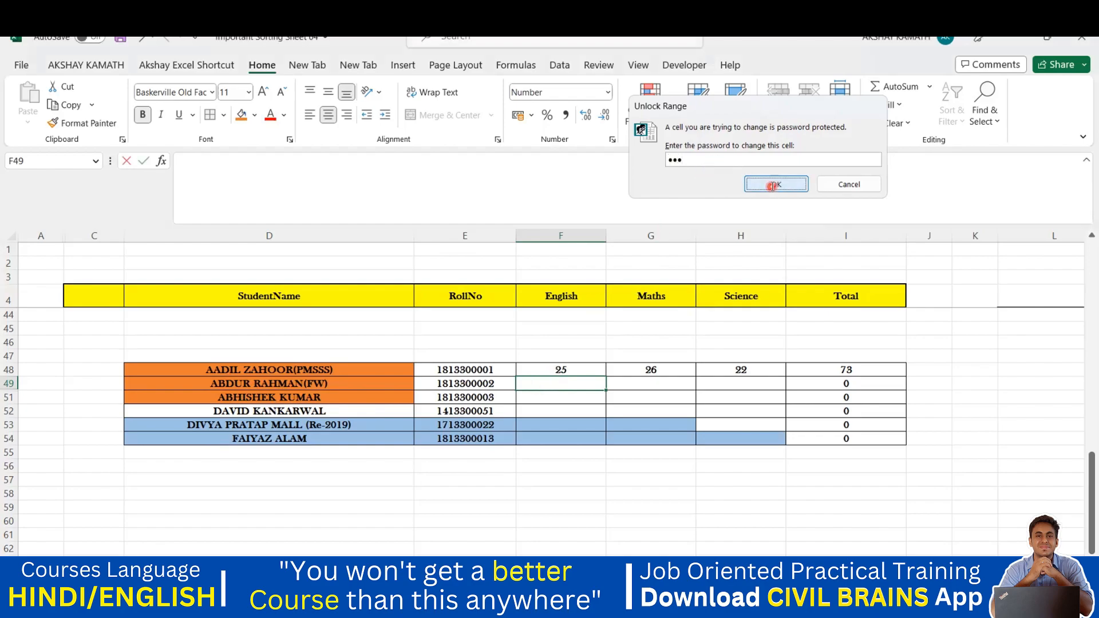
pyautogui.write('22')
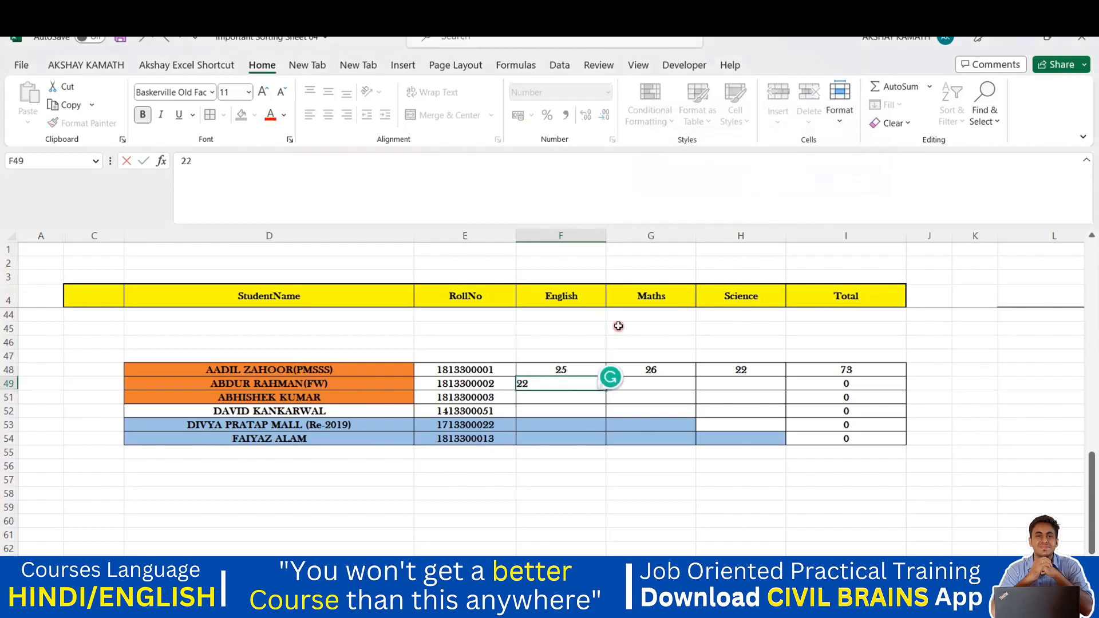
pyautogui.press('Tab')
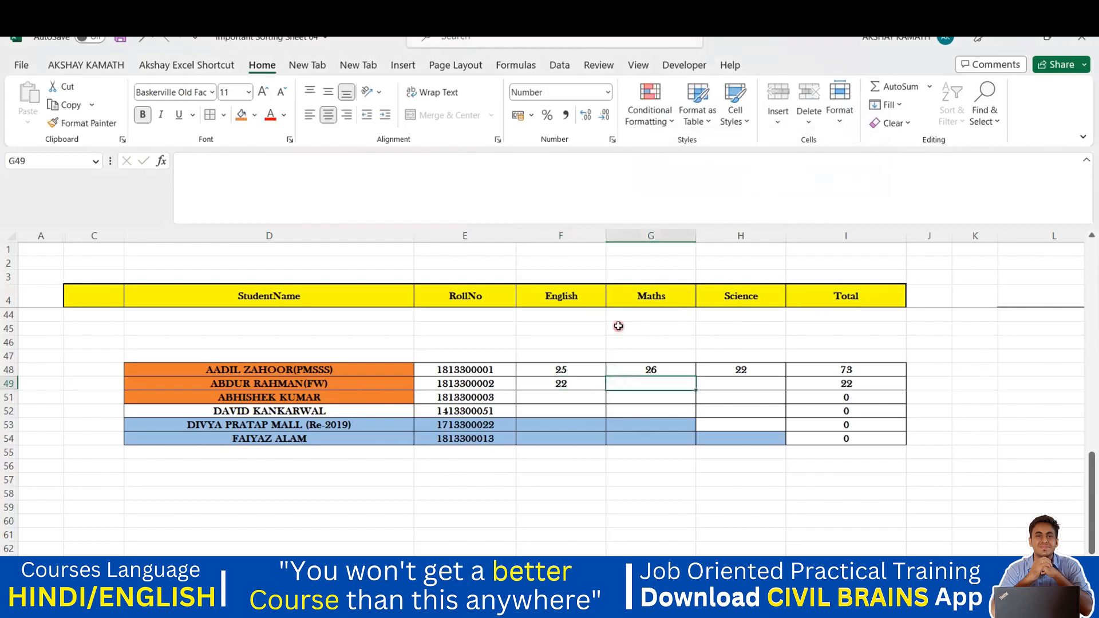
pyautogui.write('23')
pyautogui.press('Tab')
pyautogui.write('20')
pyautogui.press('Tab')
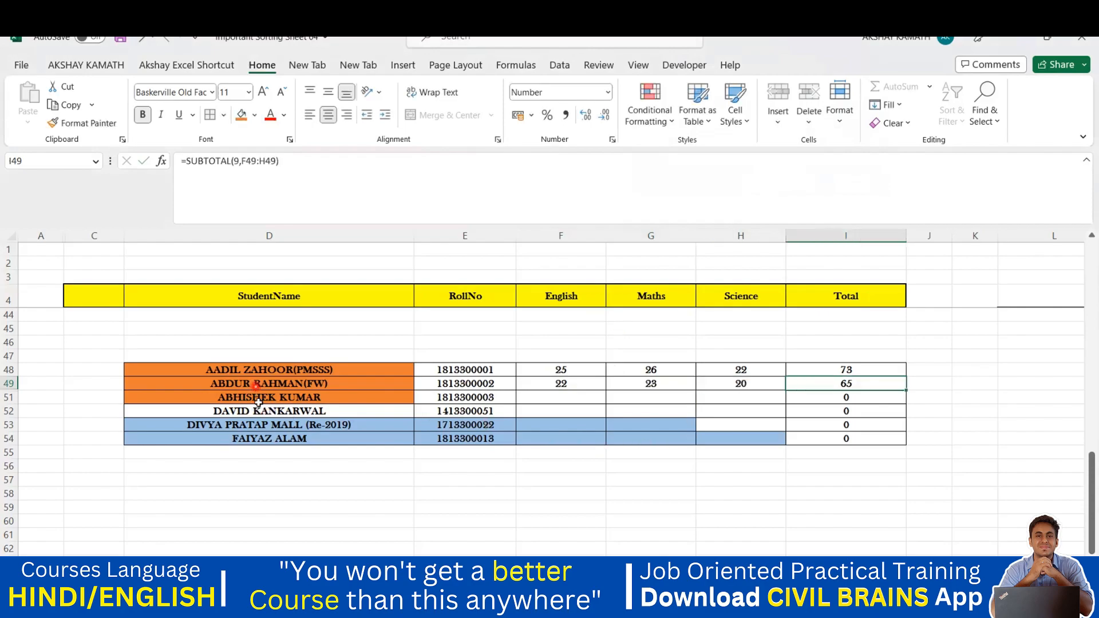
pyautogui.doubleClick(577, 399)
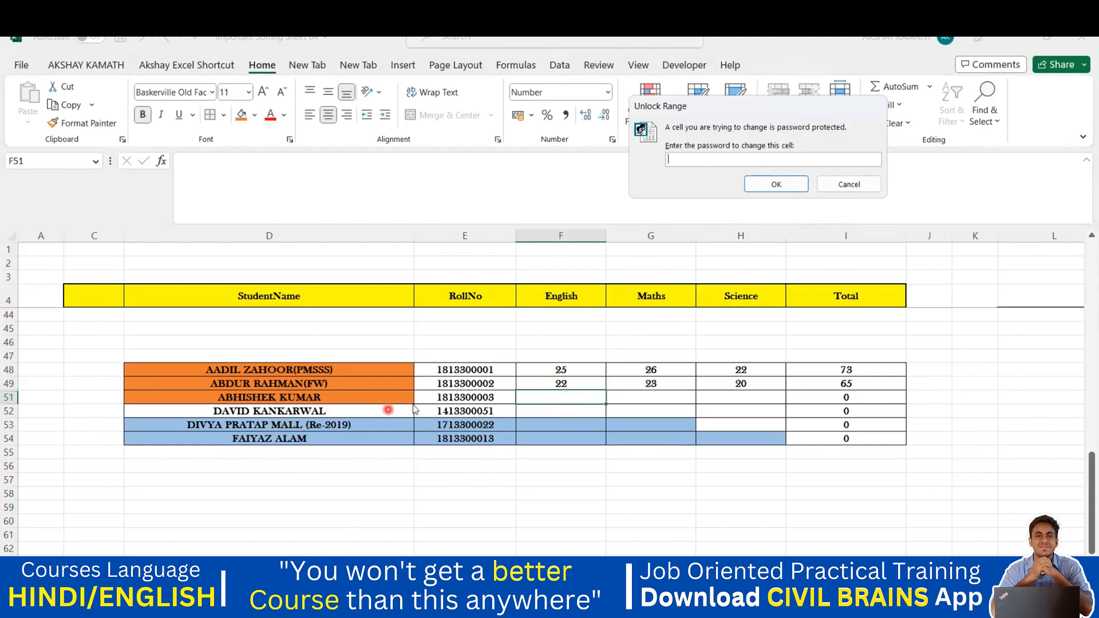
# Unlock row 51 with its password and enter scores 21, 23 and 25 (Total 69)
pyautogui.write('23')
pyautogui.click(761, 187)
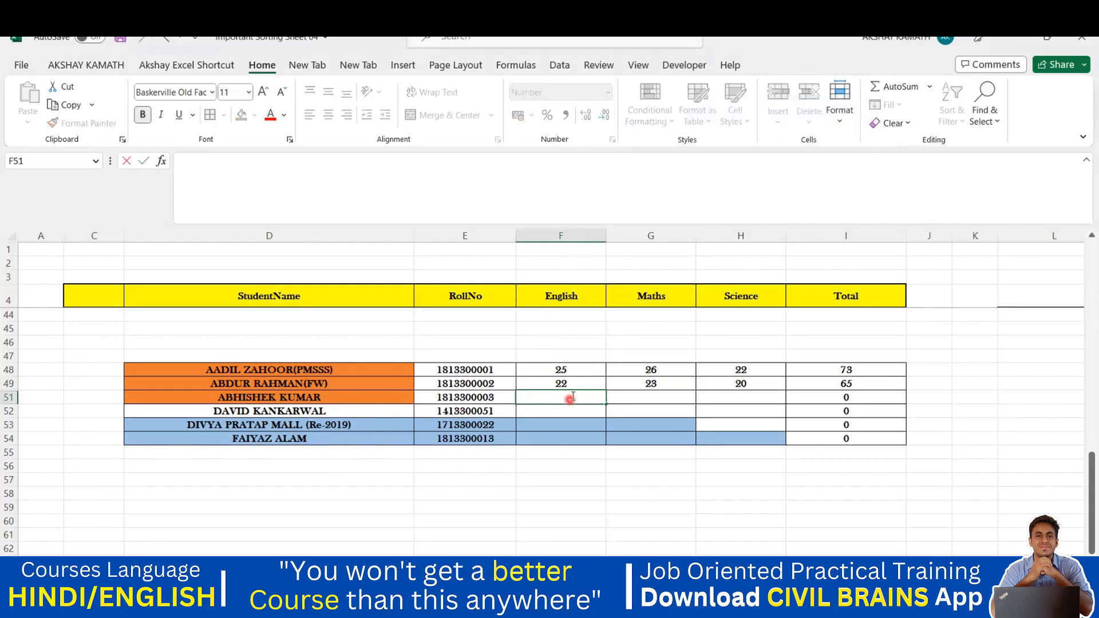
pyautogui.doubleClick(572, 396)
pyautogui.write('21')
pyautogui.click(642, 397)
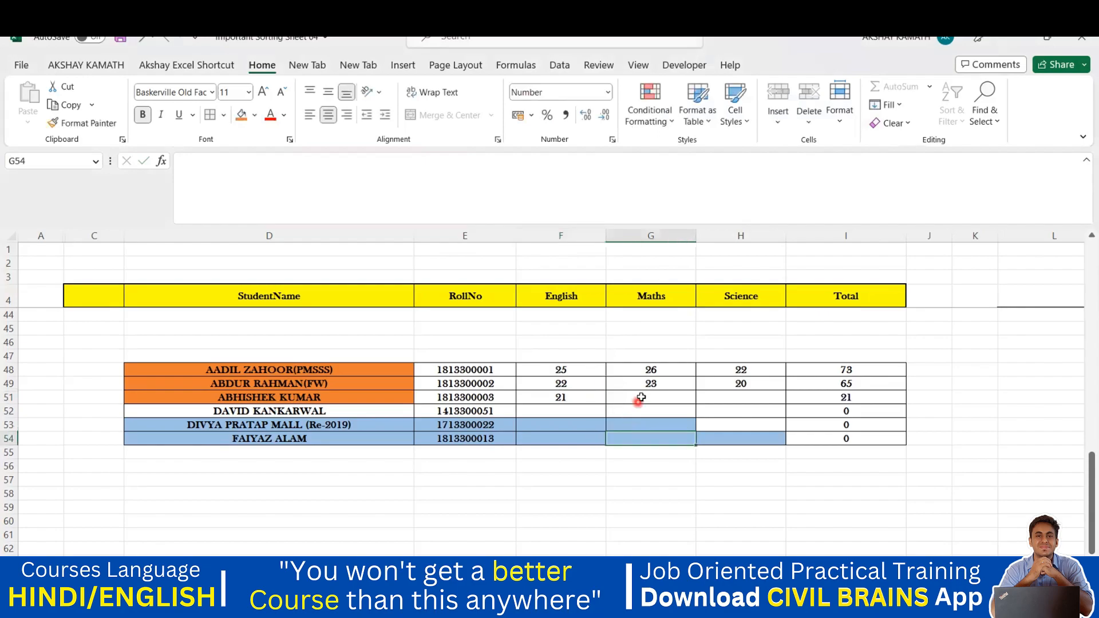
pyautogui.write('23')
pyautogui.press('Tab')
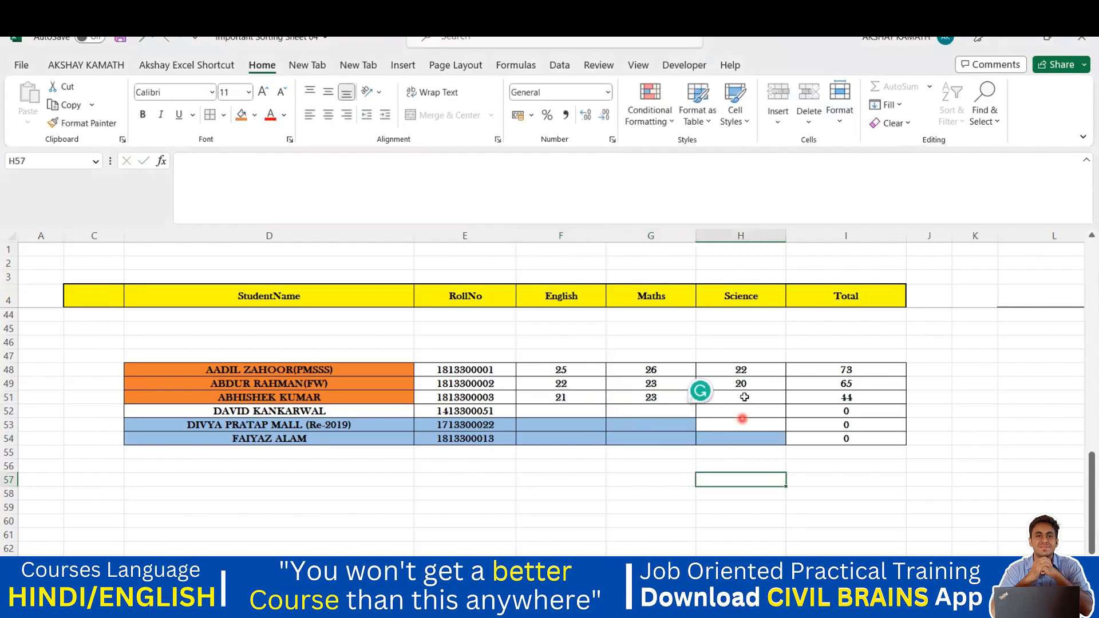
pyautogui.doubleClick(744, 396)
pyautogui.write('25')
pyautogui.click(1039, 402)
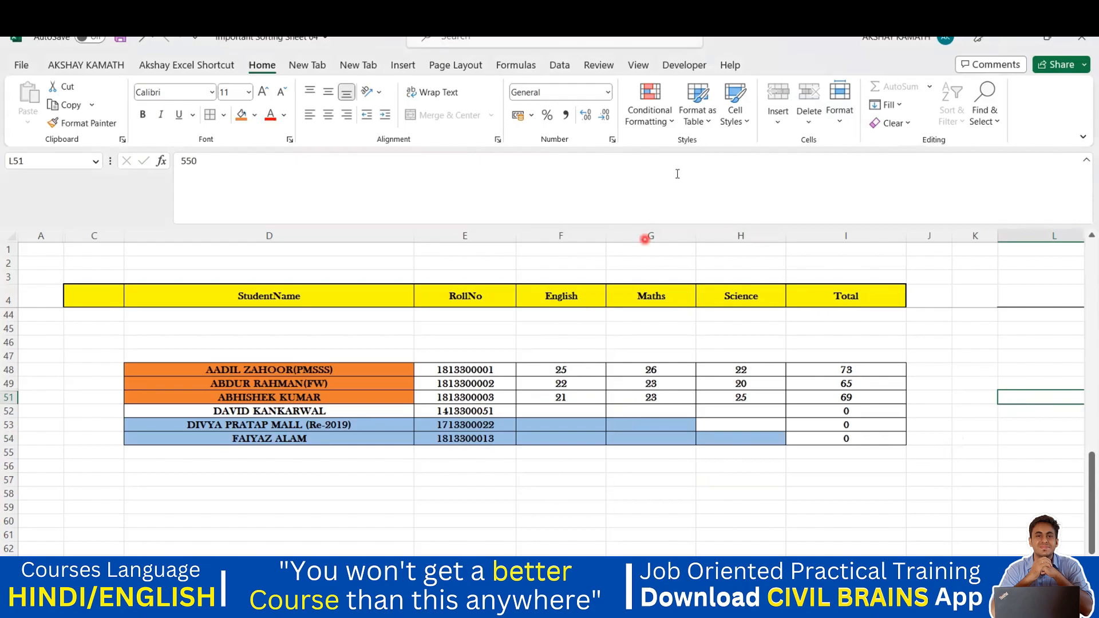
# Bring up the Review ribbon's sheet protection tools
pyautogui.click(598, 64)
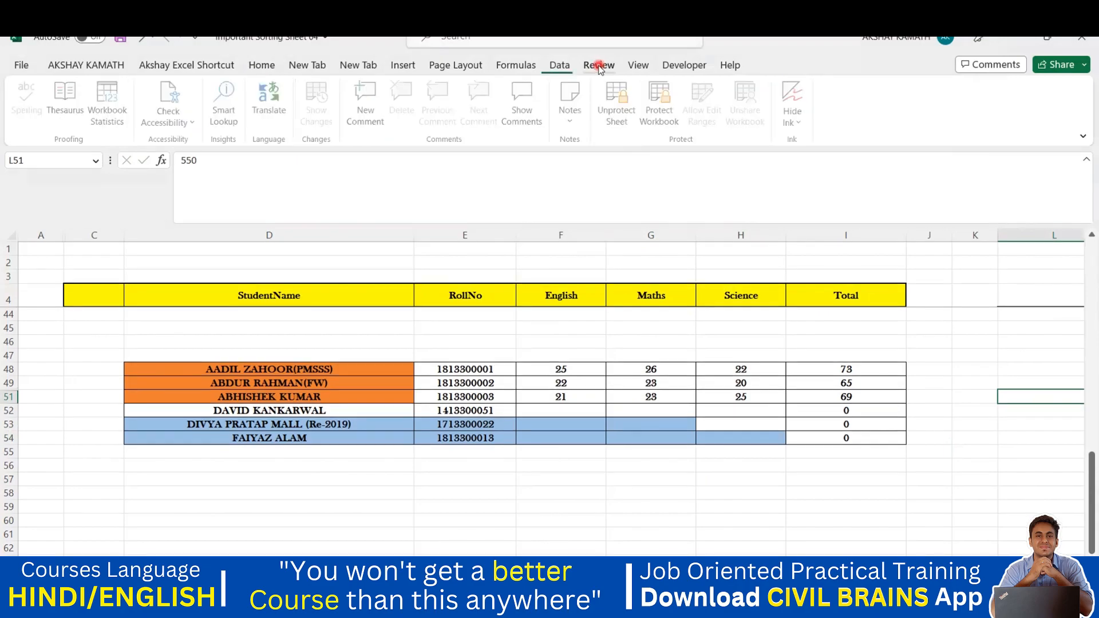
pyautogui.click(645, 65)
pyautogui.click(599, 65)
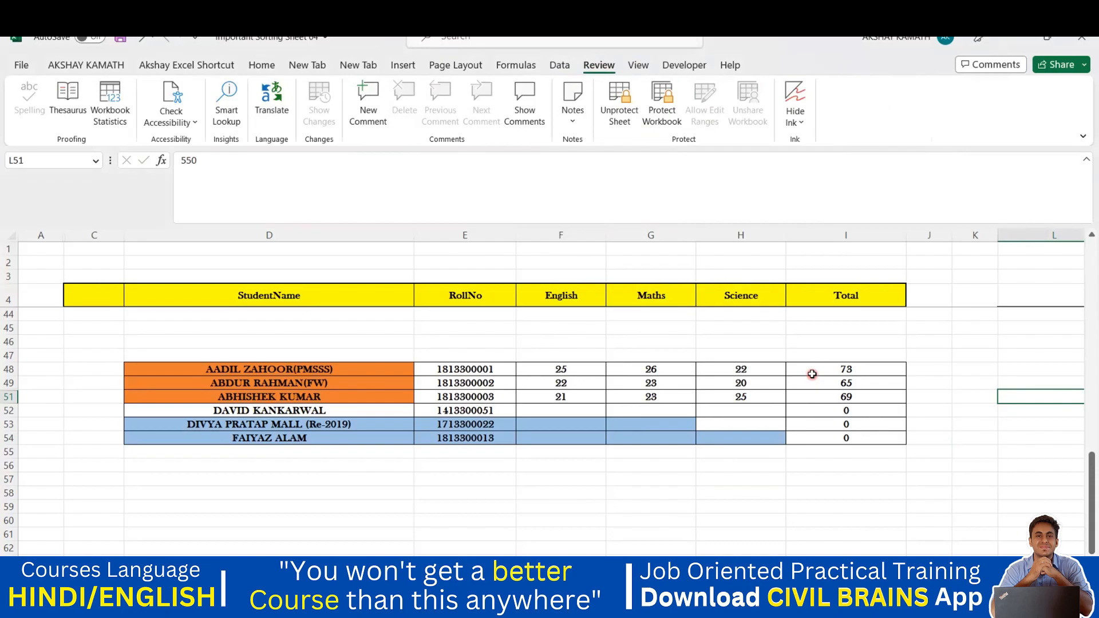
pyautogui.click(960, 408)
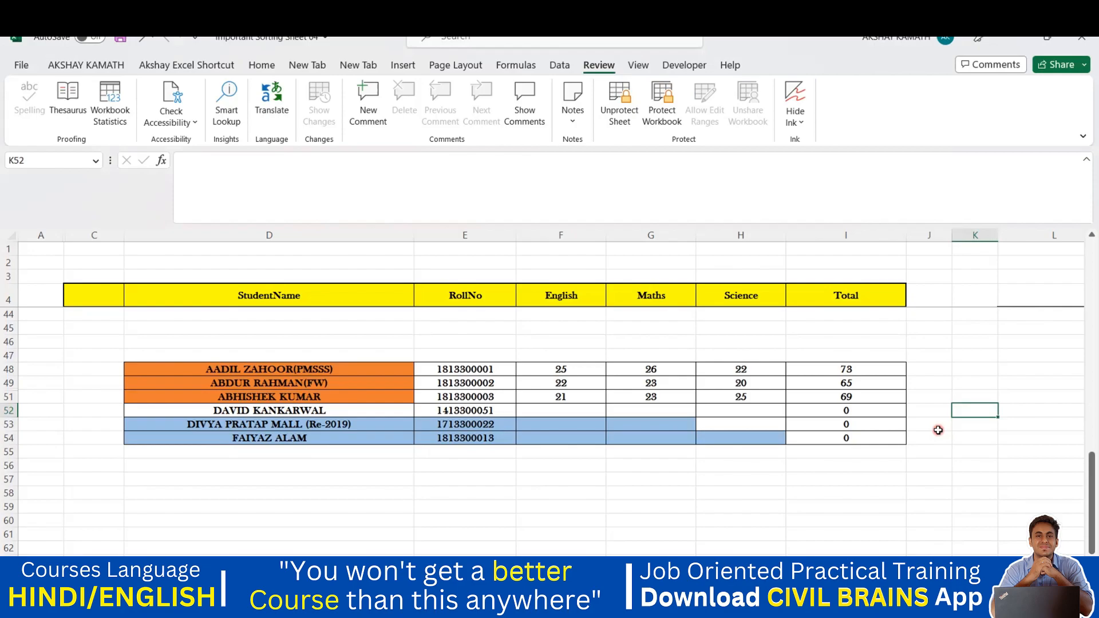
pyautogui.click(883, 508)
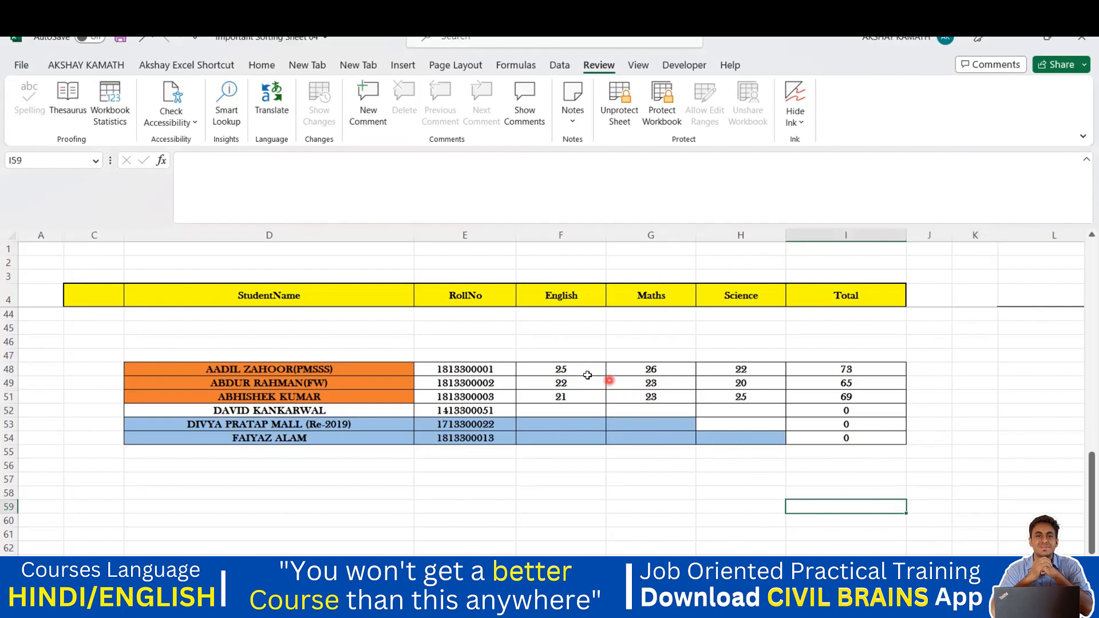
# Return to the top of the table and select the empty English cells F6:F15
pyautogui.moveTo(755, 606)
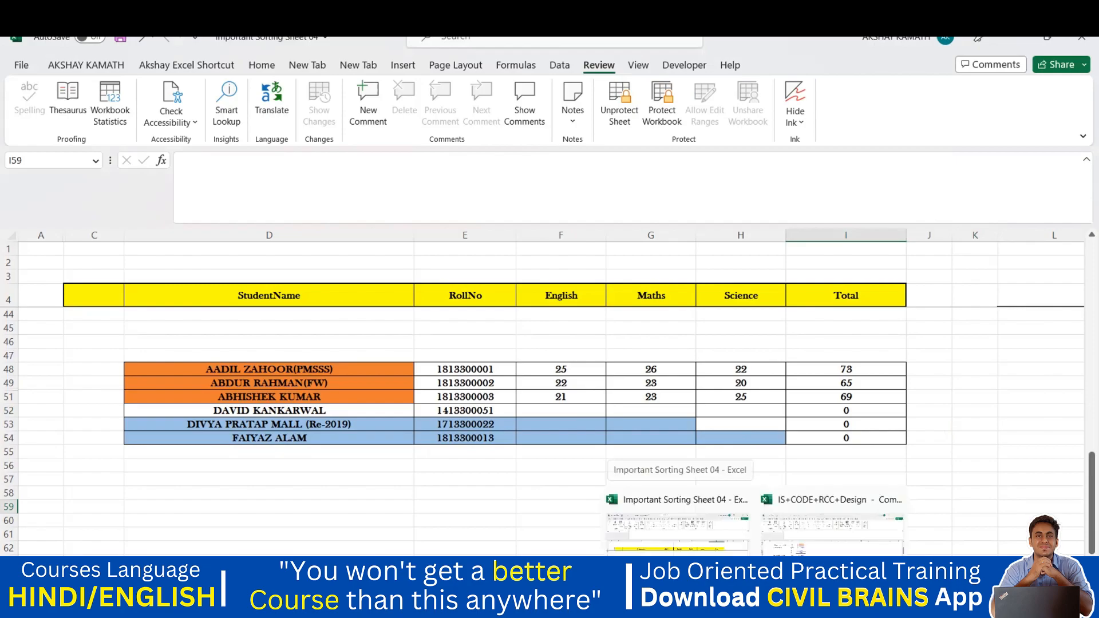
pyautogui.scroll(12, 615, 405)
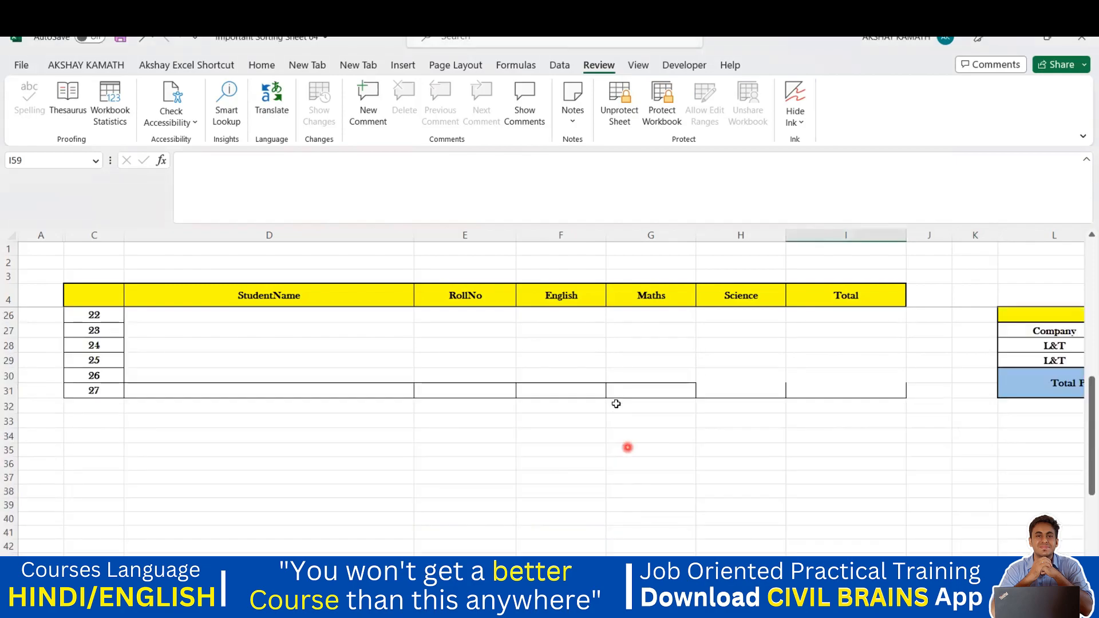
pyautogui.scroll(1, 616, 405)
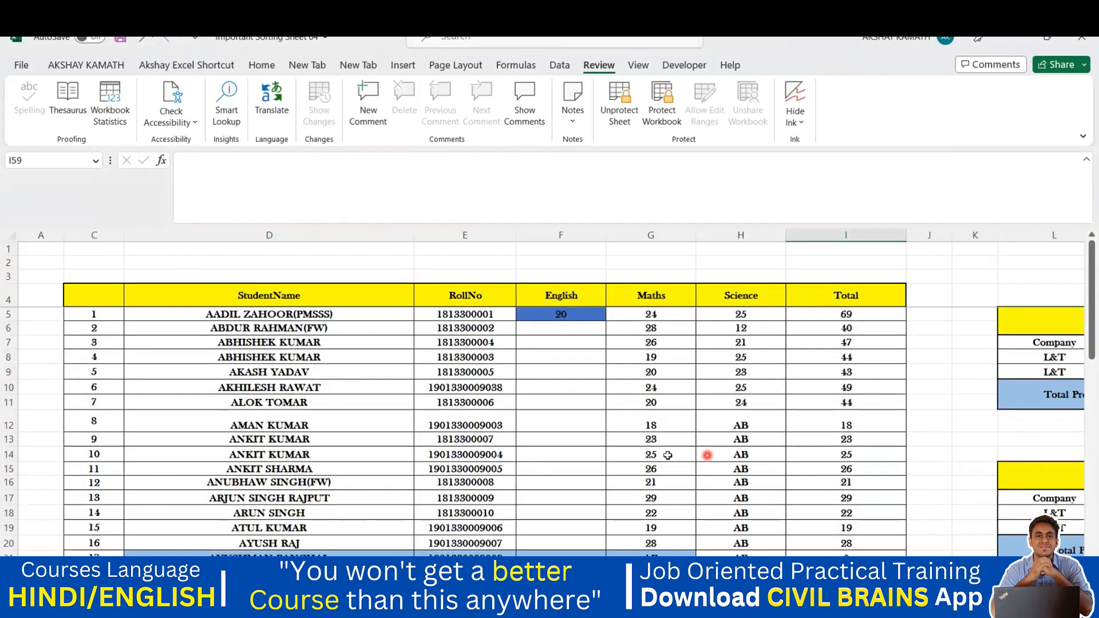
pyautogui.moveTo(583, 328); pyautogui.dragTo(575, 480)
pyautogui.click(574, 480)
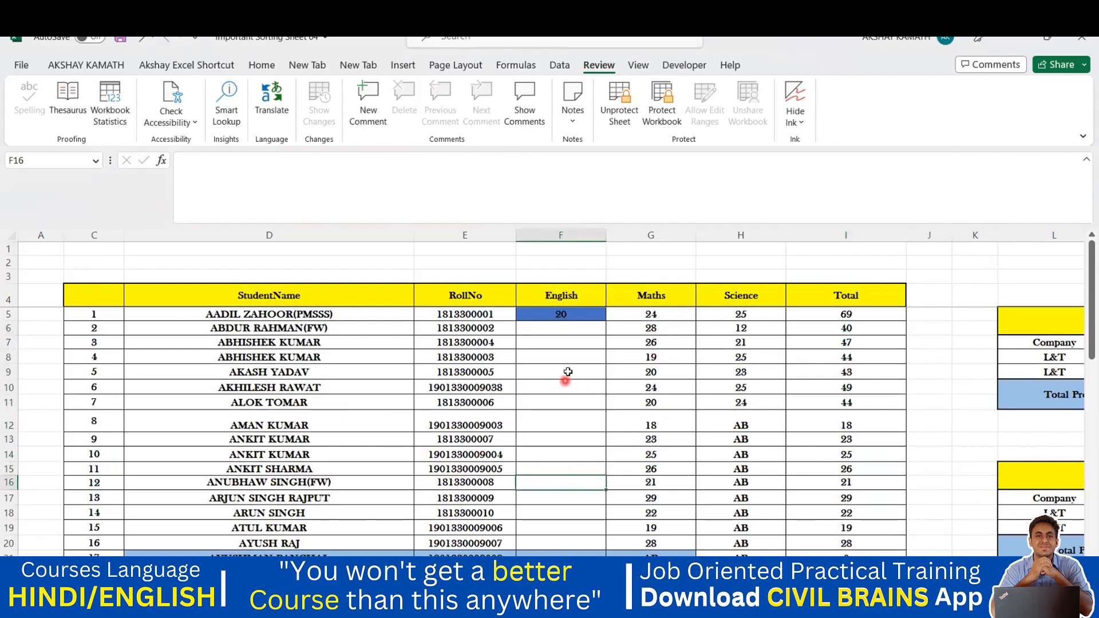